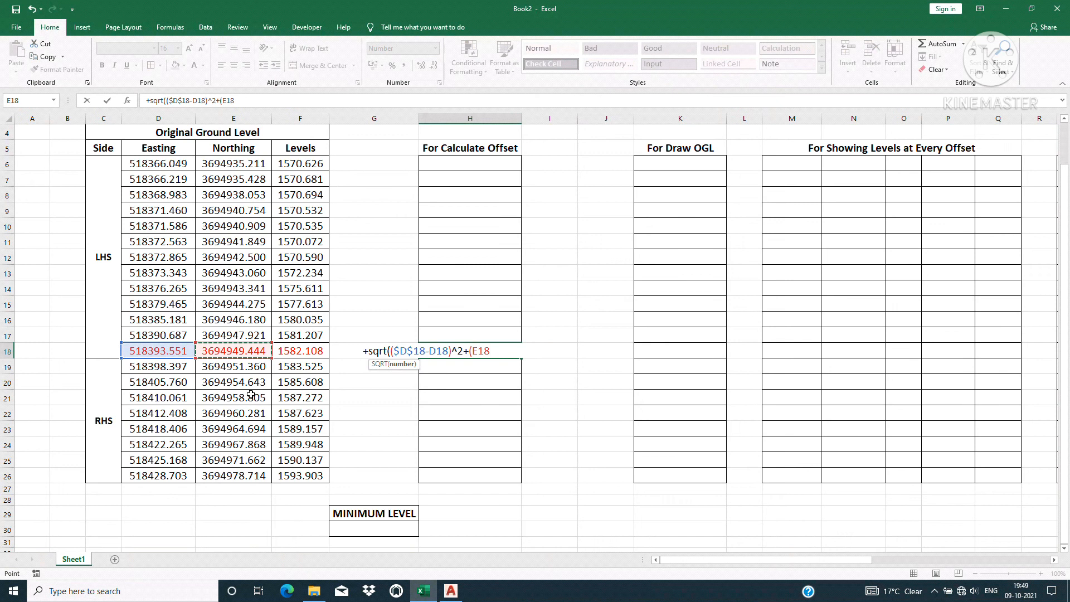
Step: Complete the offset formula in H18 as +sqrt(($D$18-D18)^2+($E$18-E18)^2) and fill it up to H6
type("-")
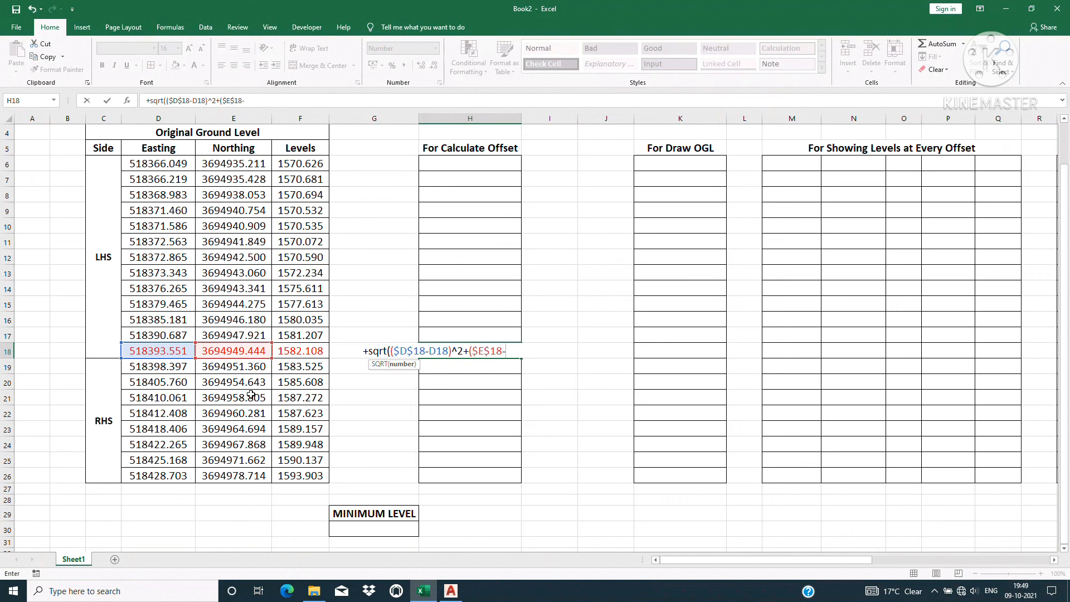
left_click(246, 353)
type(")^2)")
key("Return")
left_click(491, 351)
left_click_drag(522, 360, 500, 163)
Step: Negate the offset formula in H6 and fill it down through H17 for the LHS points
left_click(458, 167)
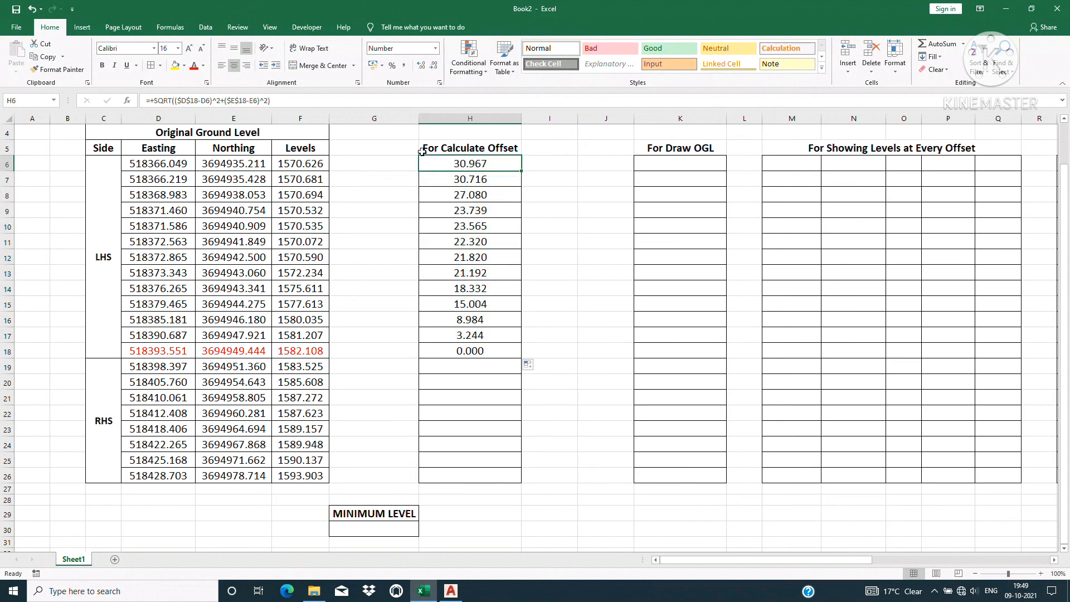
left_click(311, 101)
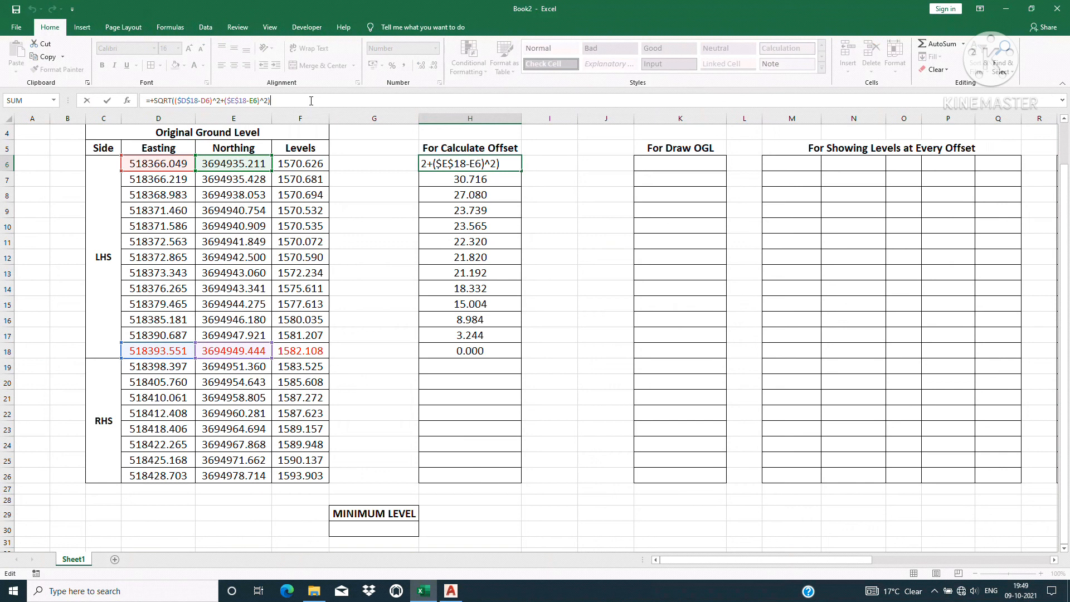
type("*-")
key("Return")
left_click(494, 162)
left_click_drag(521, 172, 505, 338)
Step: Fill the offset formula from H18 down to H26 for the RHS points
left_click(518, 350)
left_click_drag(520, 375, 516, 479)
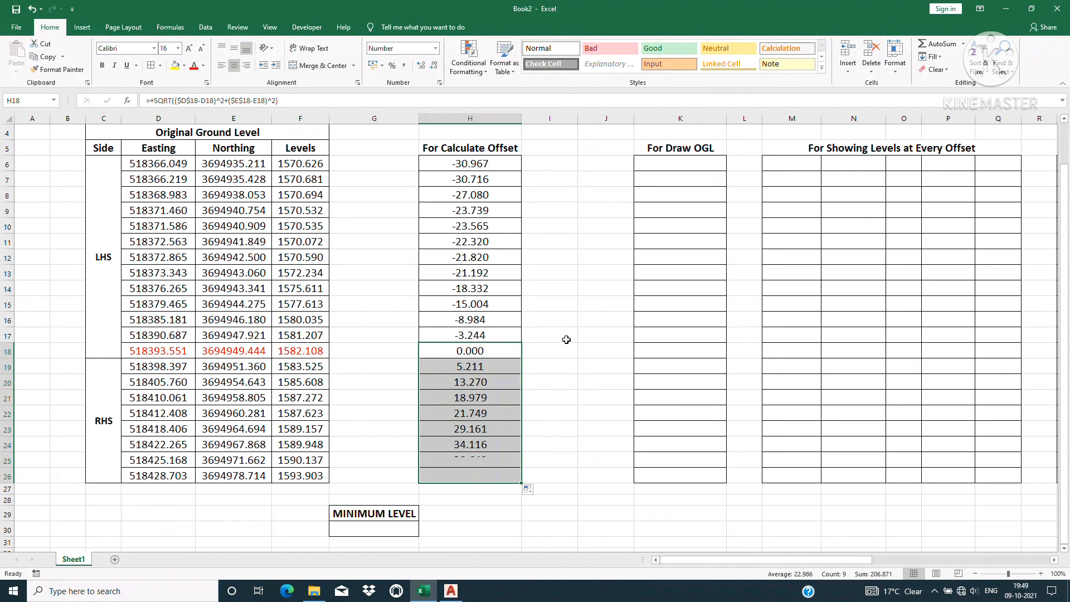
left_click(573, 304)
left_click(571, 211)
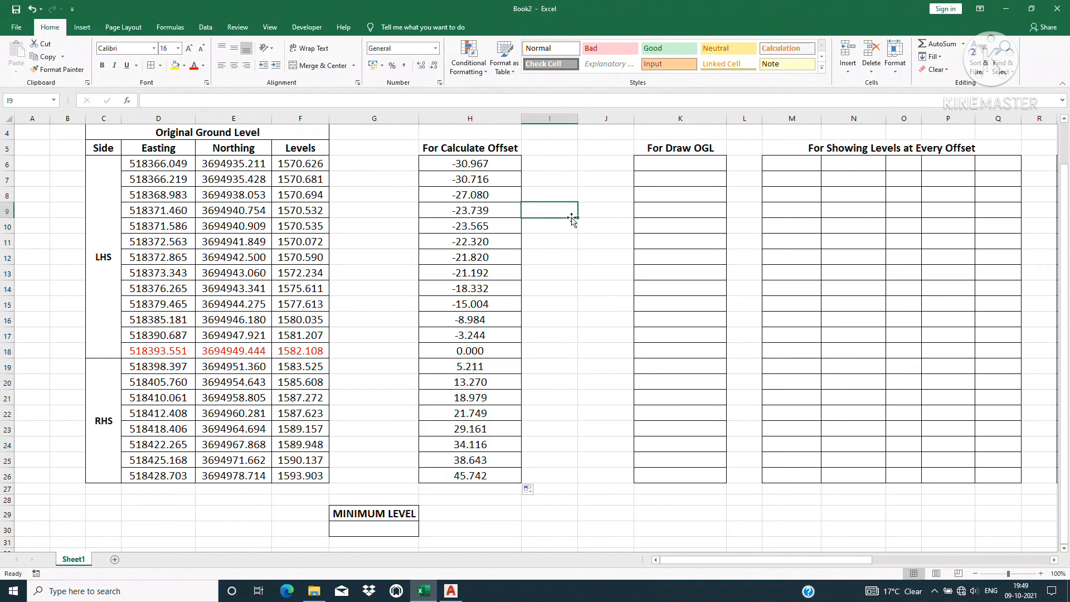
Step: Enter the formula +CONCATENATE(H6,",",F6) in K6 to join the offset and level as a coordinate pair
left_click(679, 164)
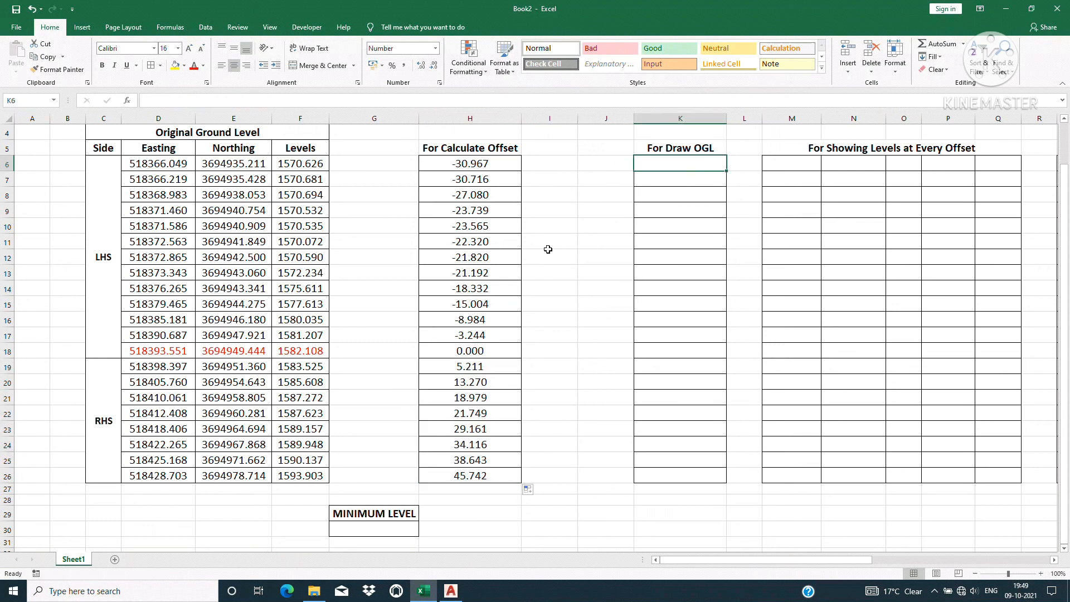
type("+")
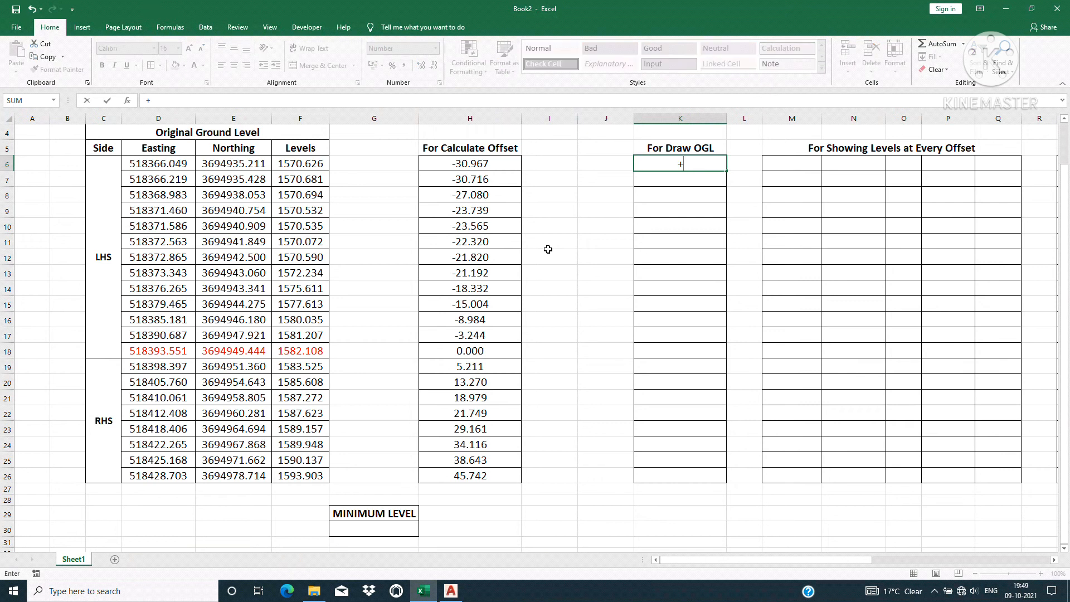
type("conc")
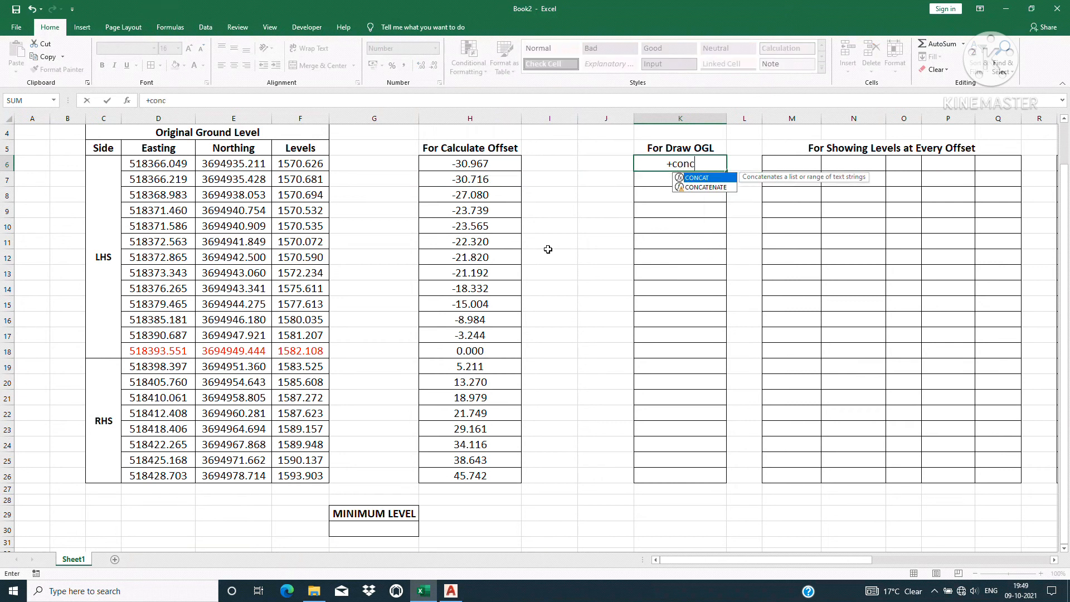
double_click(693, 188)
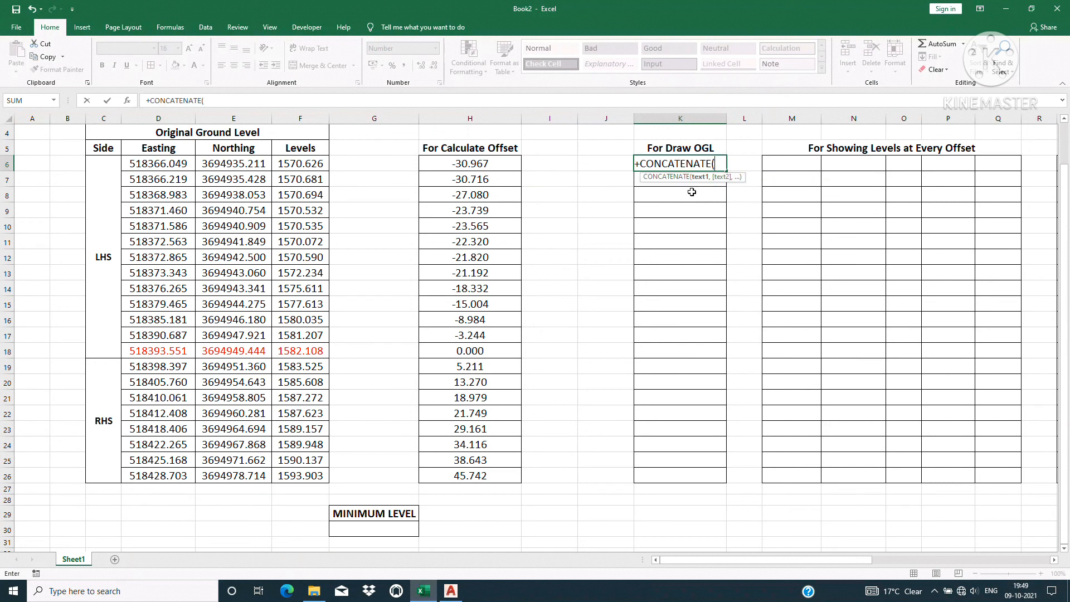
left_click(475, 166)
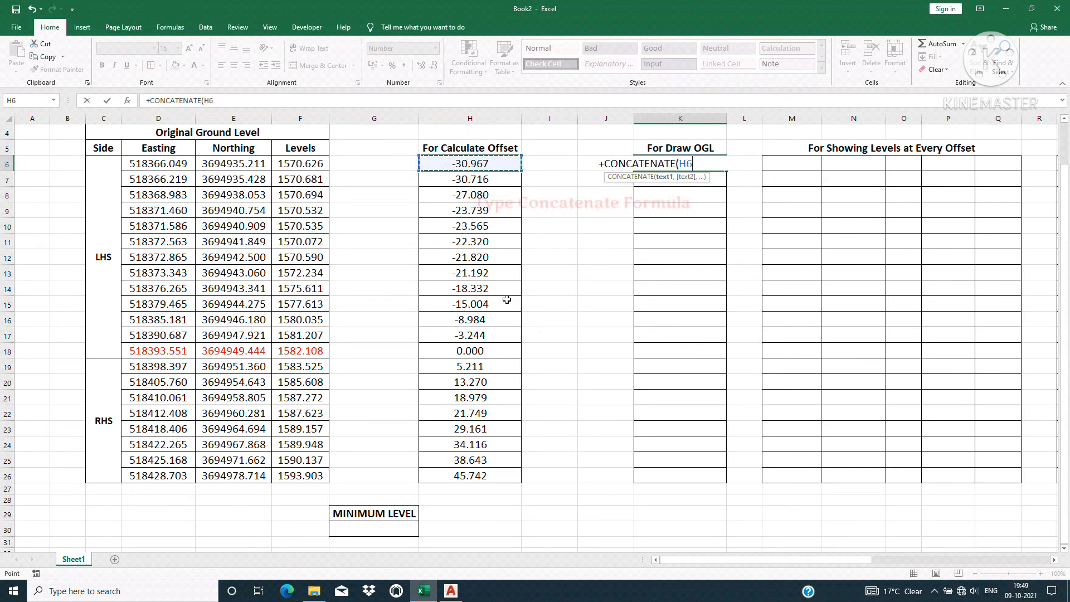
type(",\",\",")
left_click(301, 164)
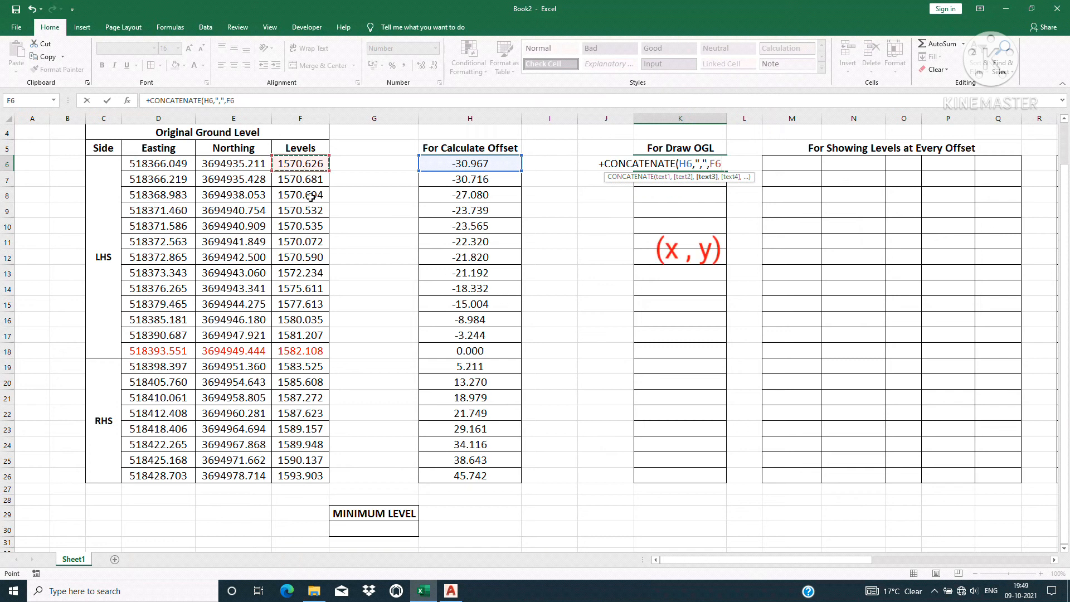
type(")")
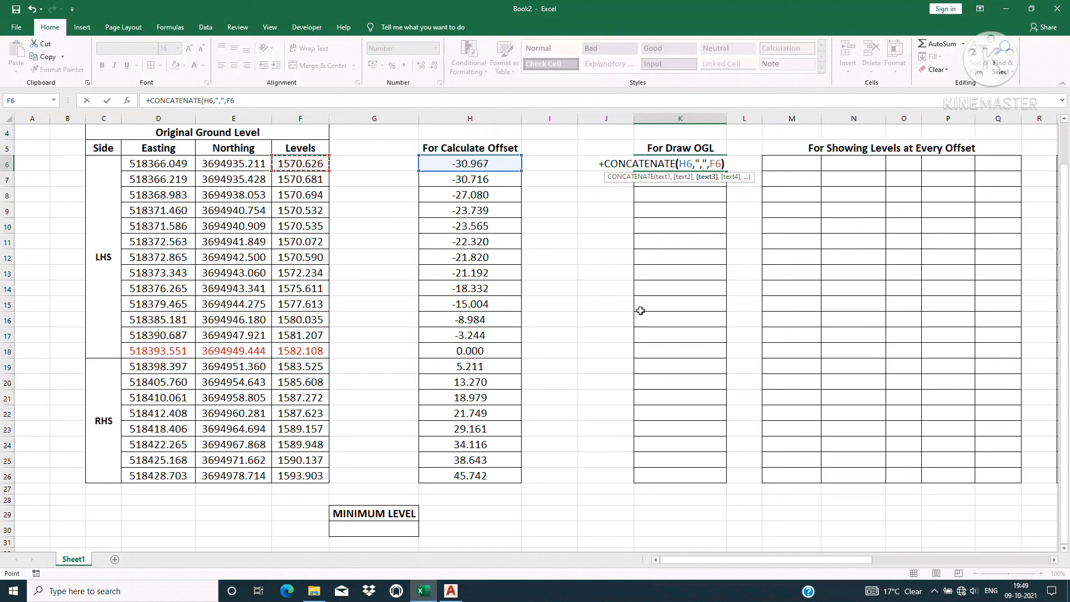
key("Return")
Step: Fill the coordinate formula in the For Draw OGL column from K6 down to K26
left_click(689, 163)
left_click_drag(729, 172, 714, 485)
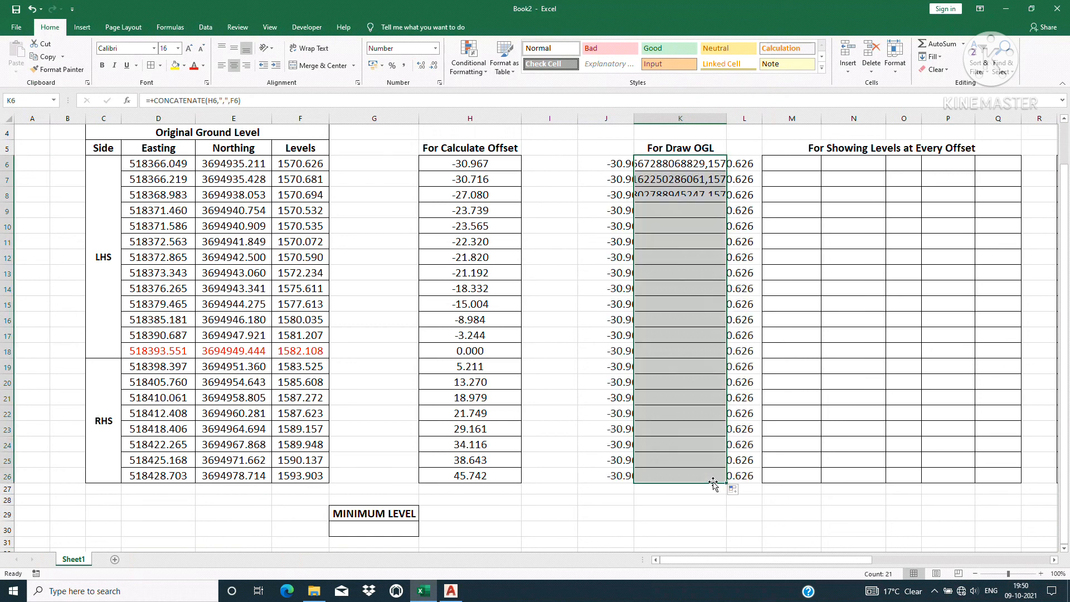
left_click(832, 383)
Step: Enter the formula +"-text" in M6, the first cell of the For Showing Levels at Every Offset table
left_click_drag(1054, 563, 1054, 563)
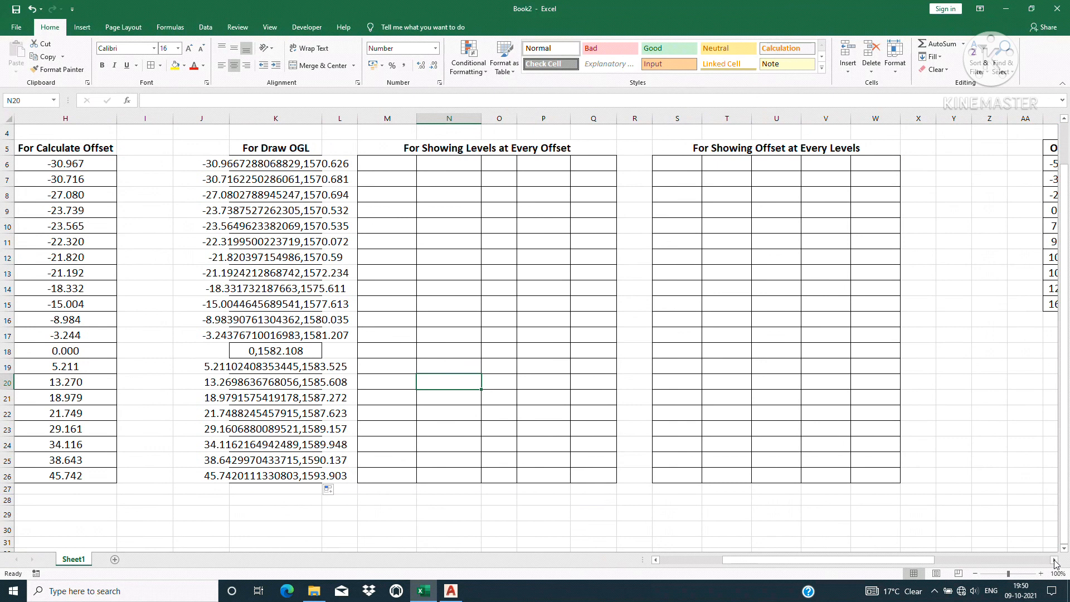
left_click(543, 257)
left_click(398, 165)
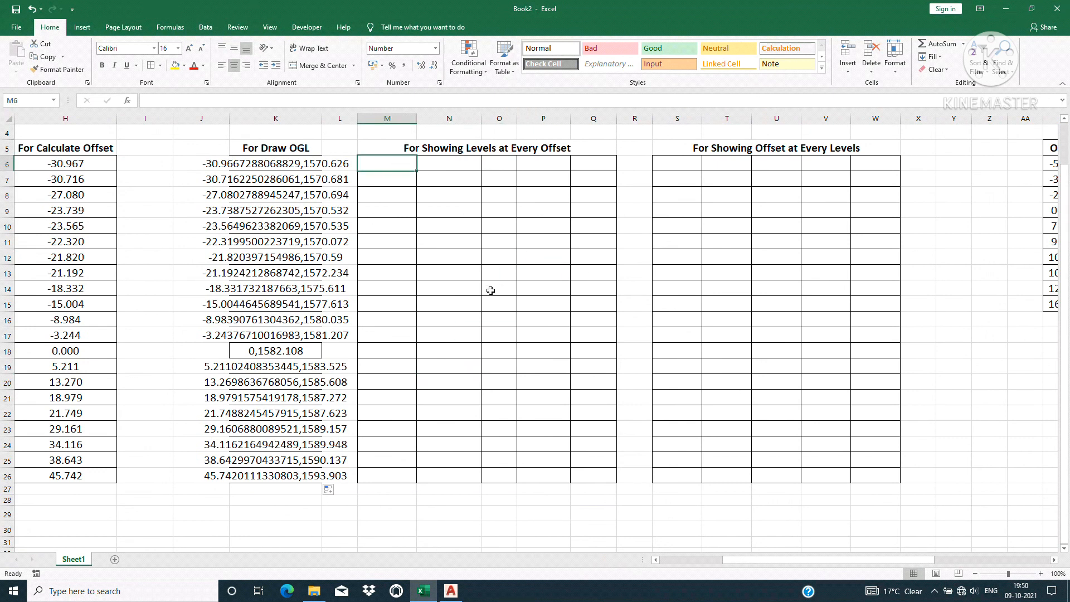
type("+")
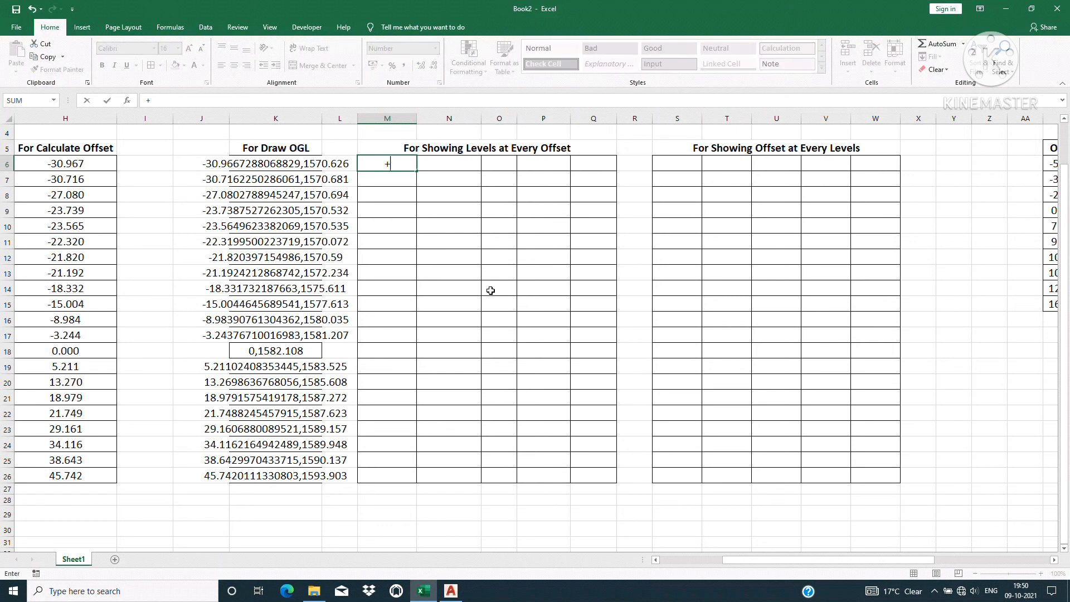
type("\"-text")
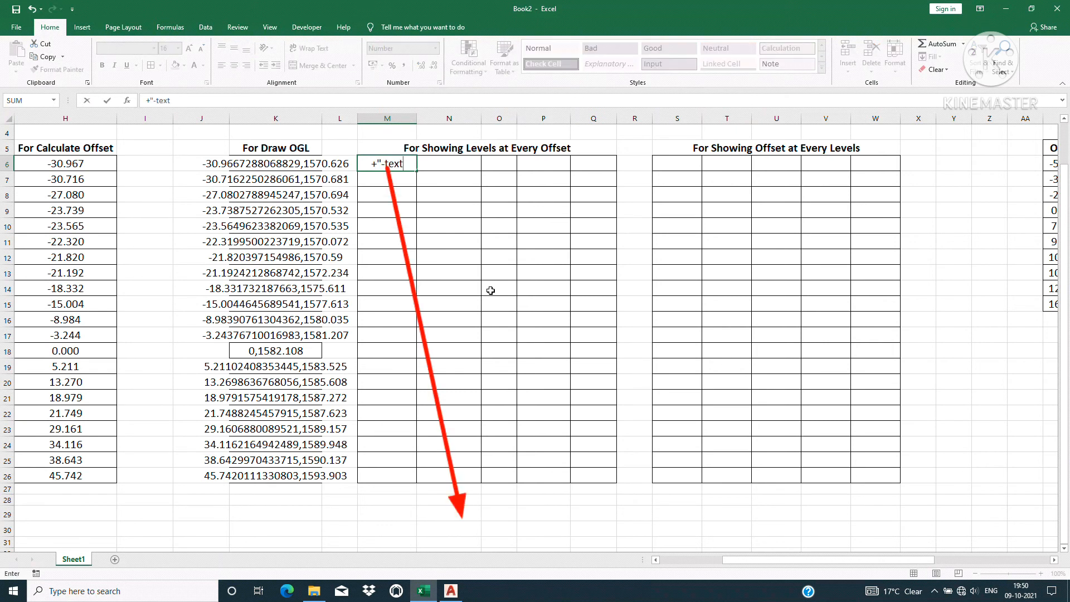
key("Return")
key("Up")
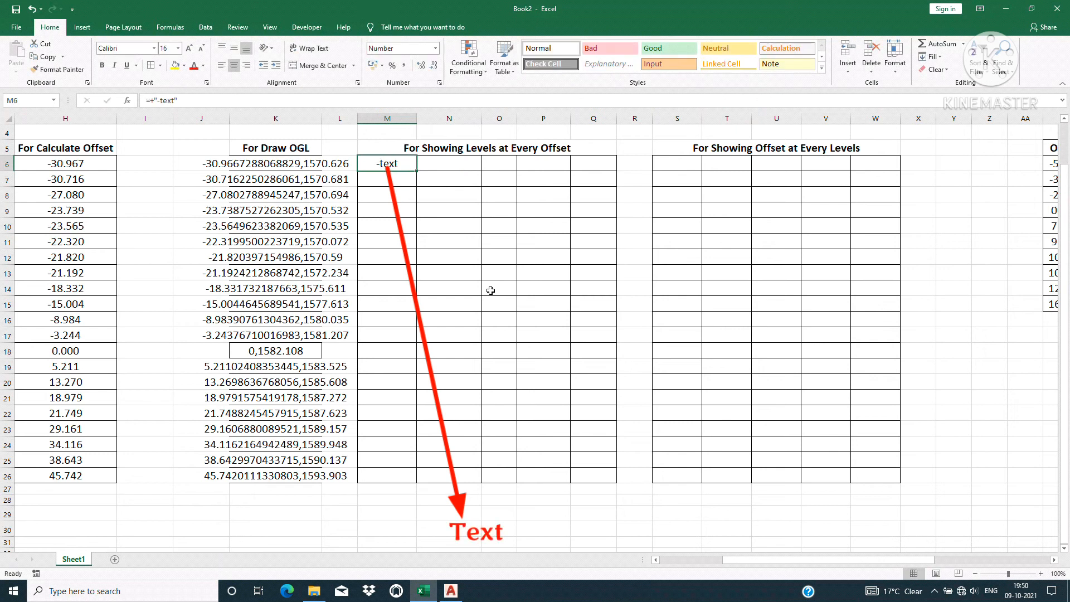
key("Right")
type("+")
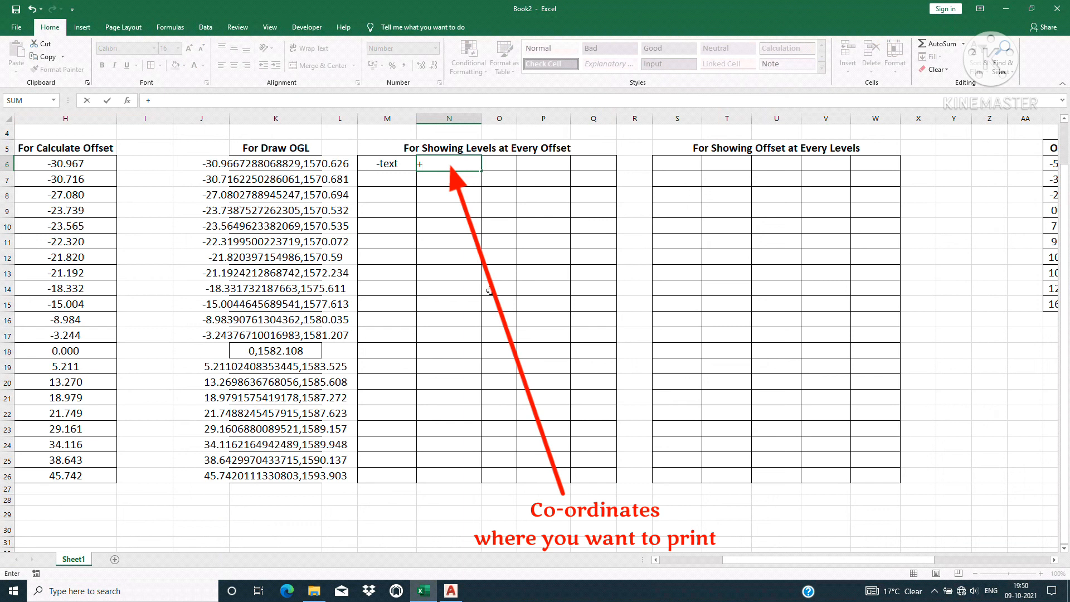
key("Escape")
Step: Calculate the minimum level in G30 with the formula +min(F6:F26)
left_click_drag(775, 564, 394, 563)
left_click(369, 530)
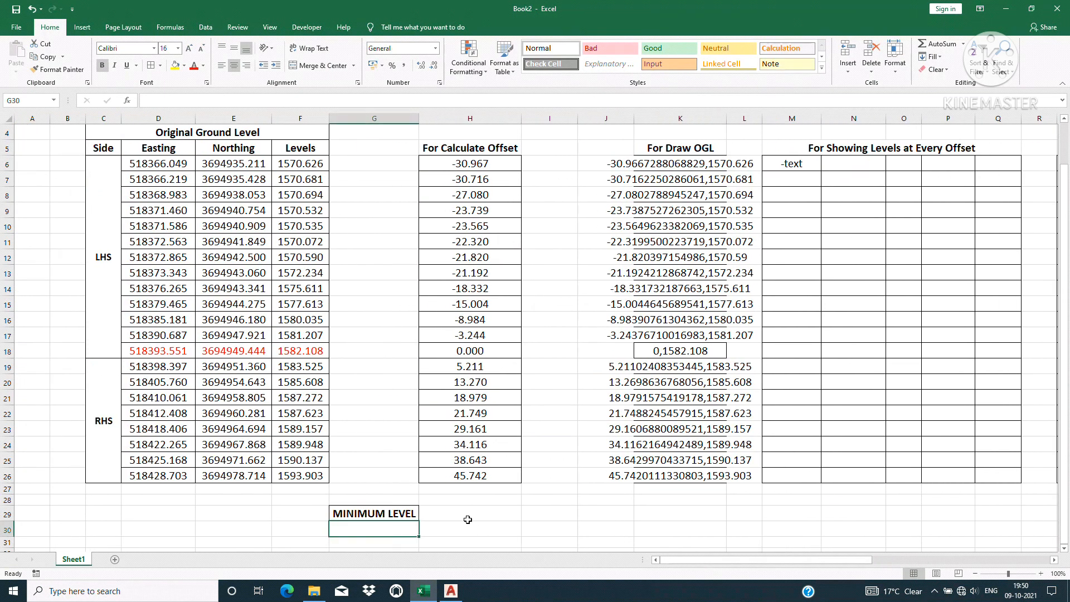
type("+min")
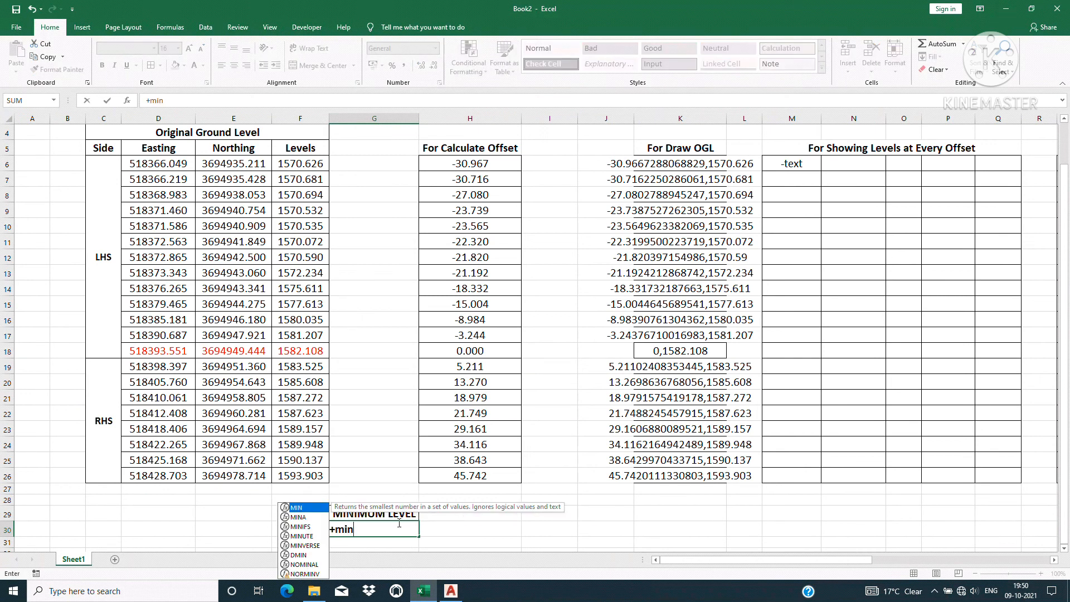
type("(")
left_click_drag(301, 164, 302, 475)
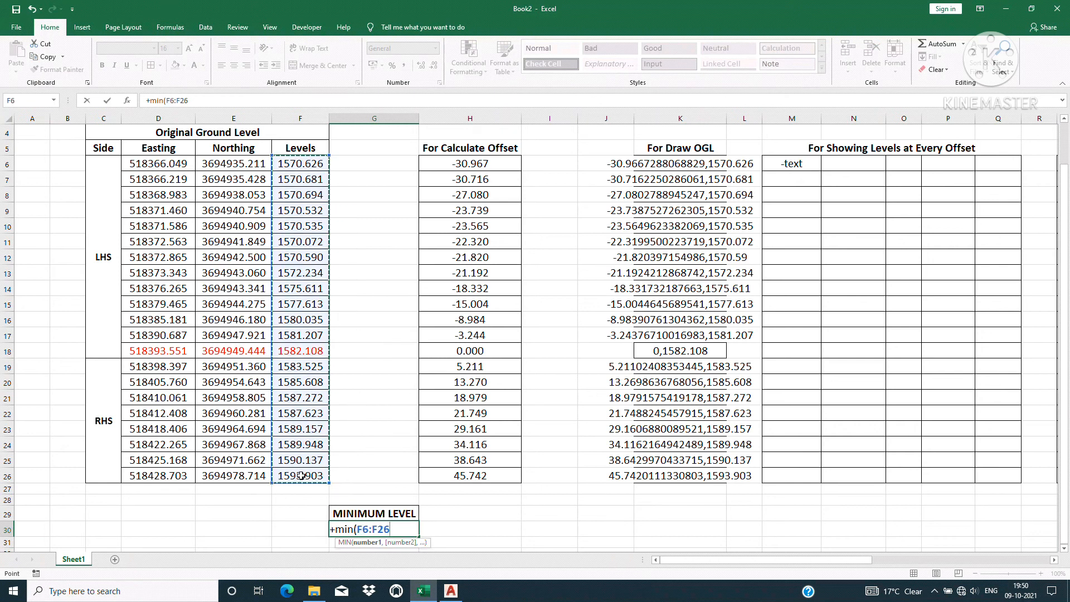
type(")")
key("Return")
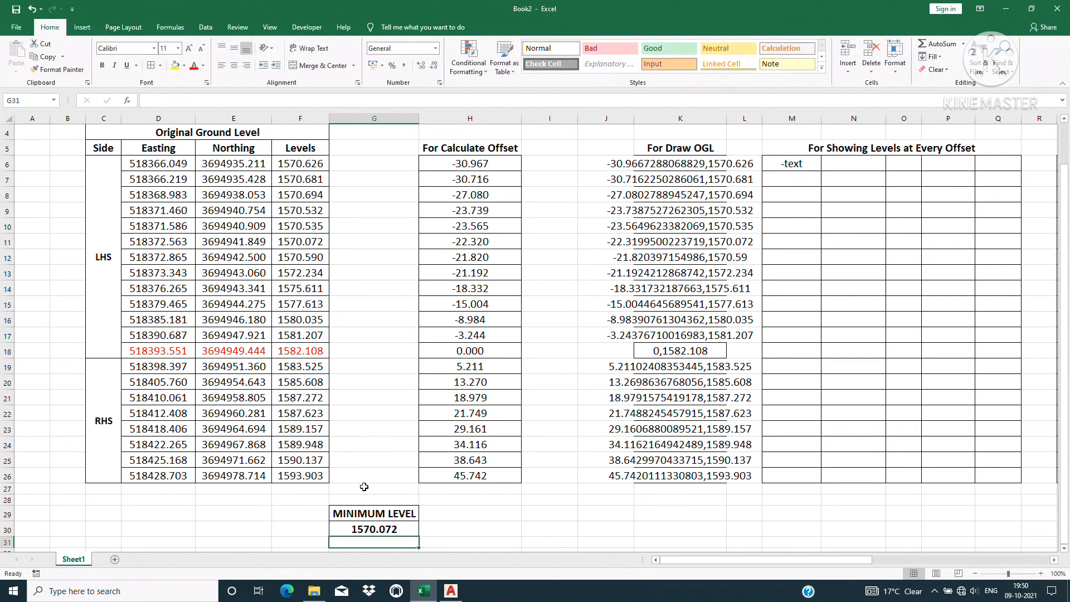
left_click(385, 527)
Step: Enter the formula +CONCATENATE(H6,",",1570.072) in N6 as the insertion point for the level text
left_click_drag(780, 560, 821, 546)
left_click(442, 162)
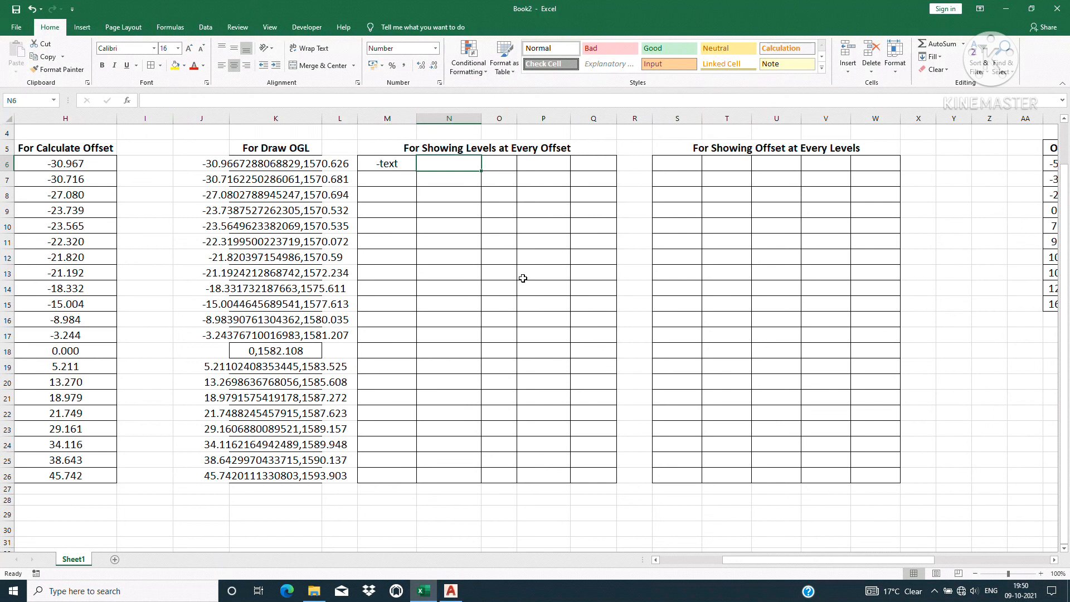
type("+con")
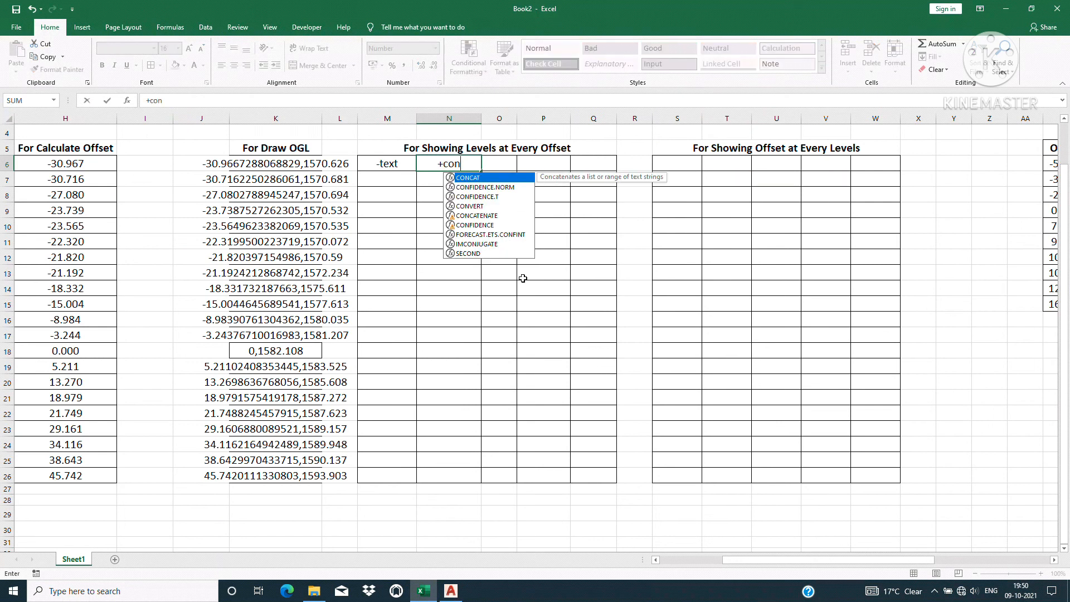
type("c")
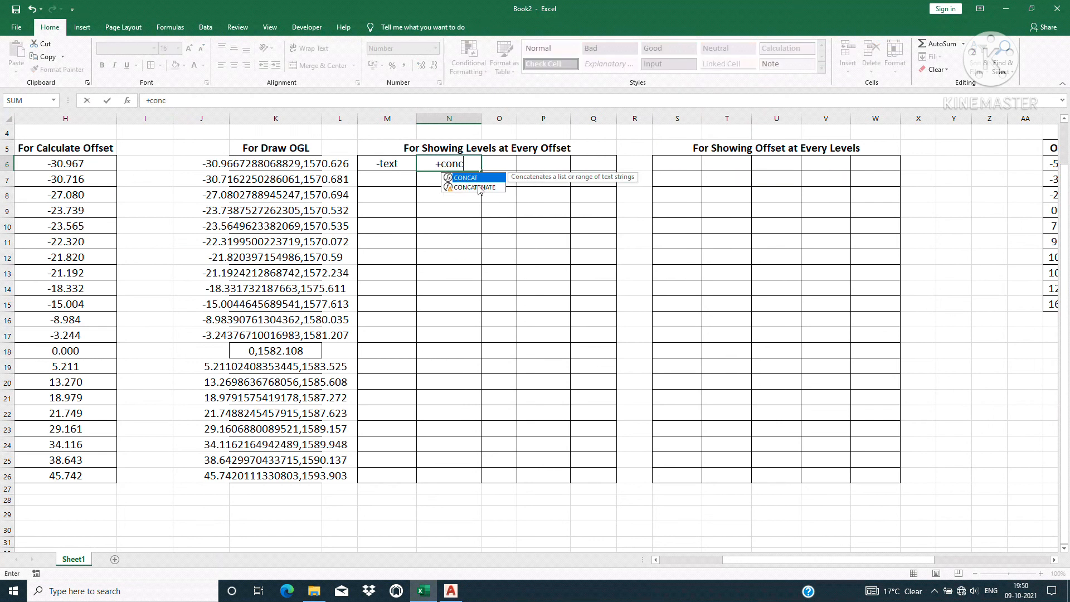
double_click(478, 188)
left_click(74, 165)
type(",\",\",")
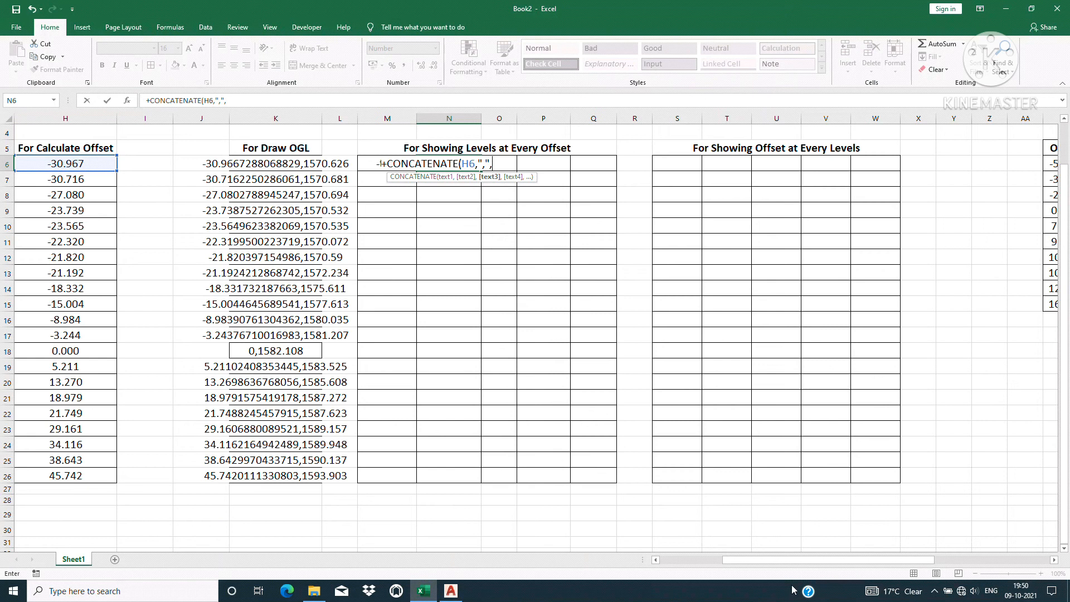
left_click_drag(771, 560, 745, 561)
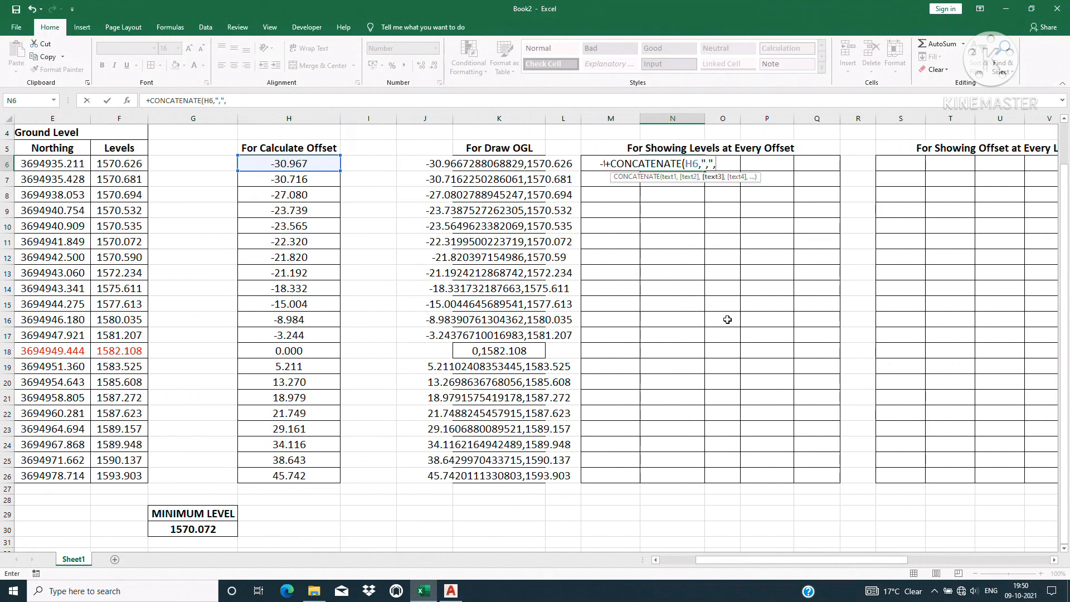
type("1570.07")
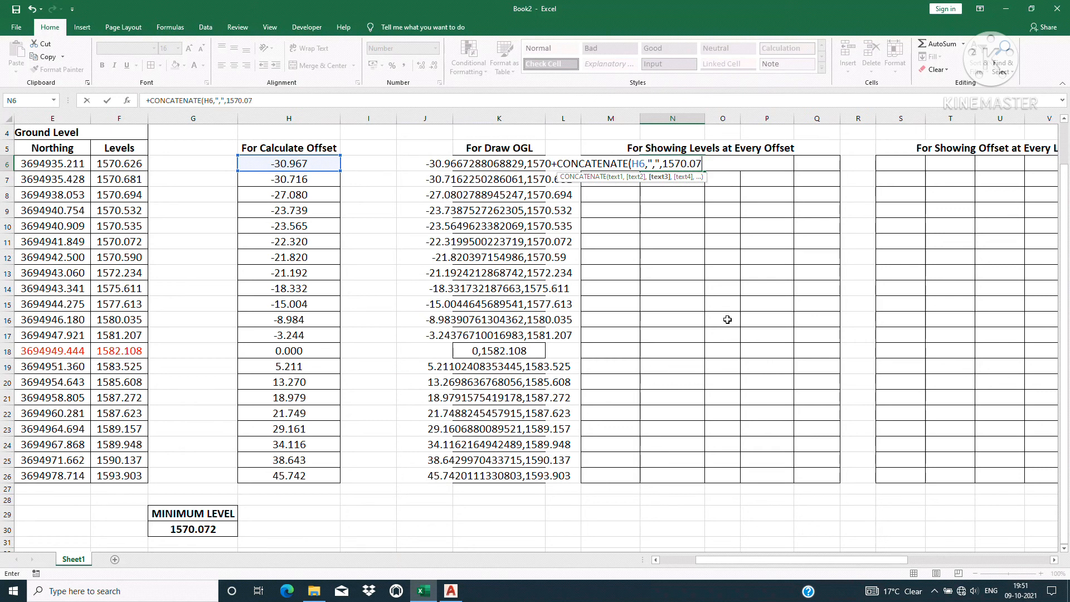
type("2)")
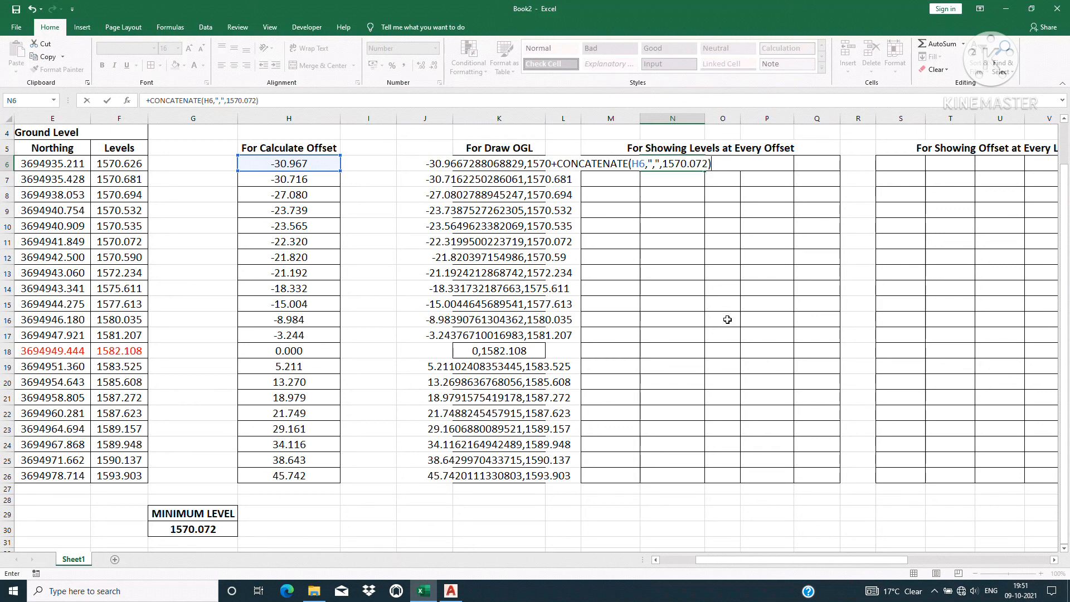
key("Return")
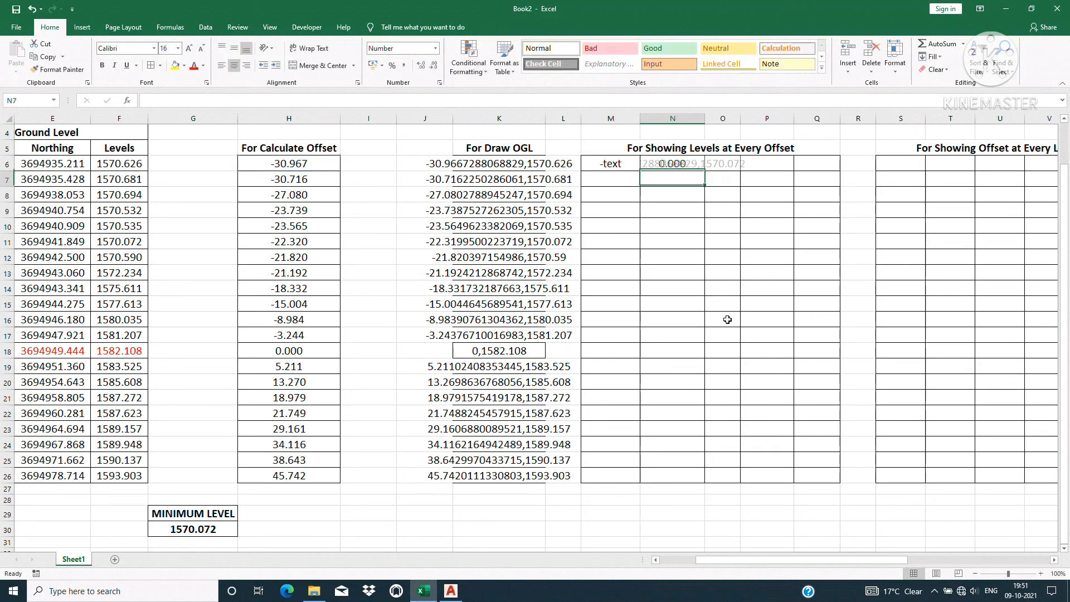
Step: Widen column O slightly and autofit column N to its coordinate text
left_click(679, 164)
left_click_drag(705, 171, 706, 171)
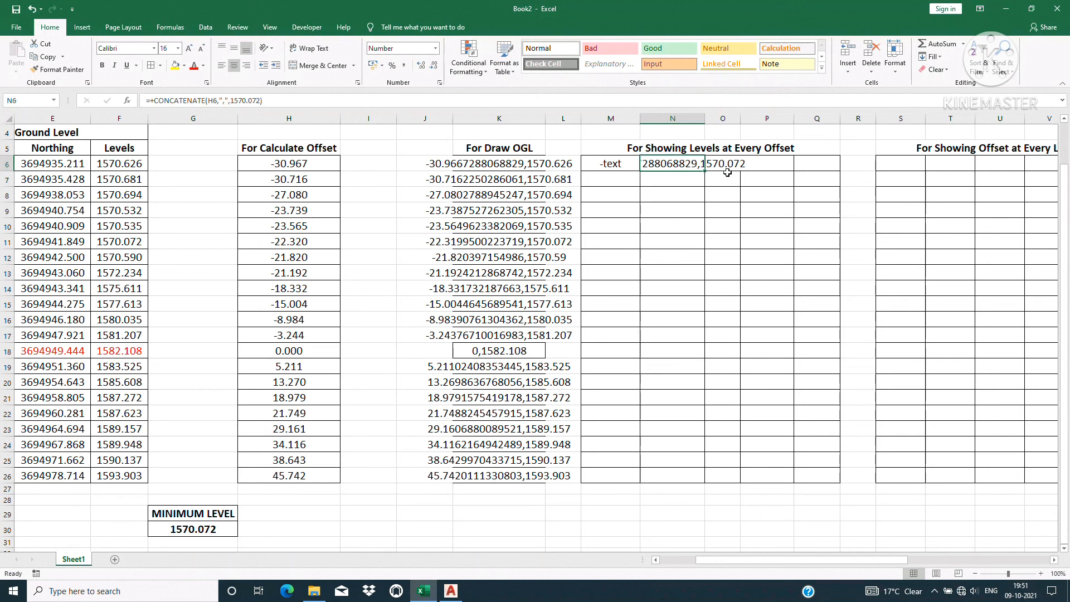
left_click(759, 167)
left_click_drag(742, 119, 761, 119)
double_click(706, 116)
Step: Enter the text height 0.5 in O6 and the value 90 in P6
left_click(819, 168)
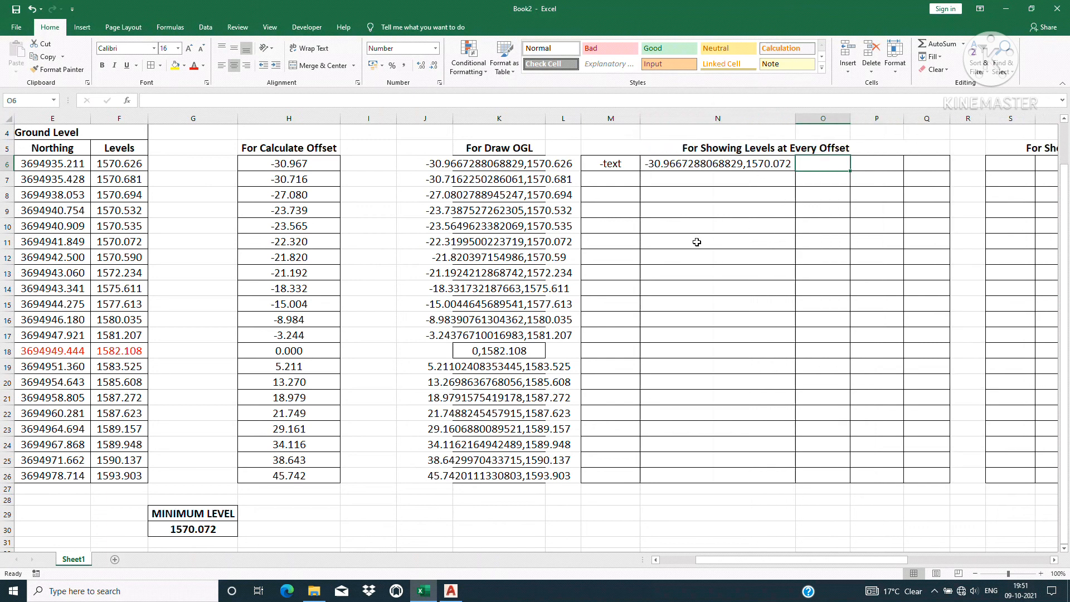
type("0.5")
key("Tab")
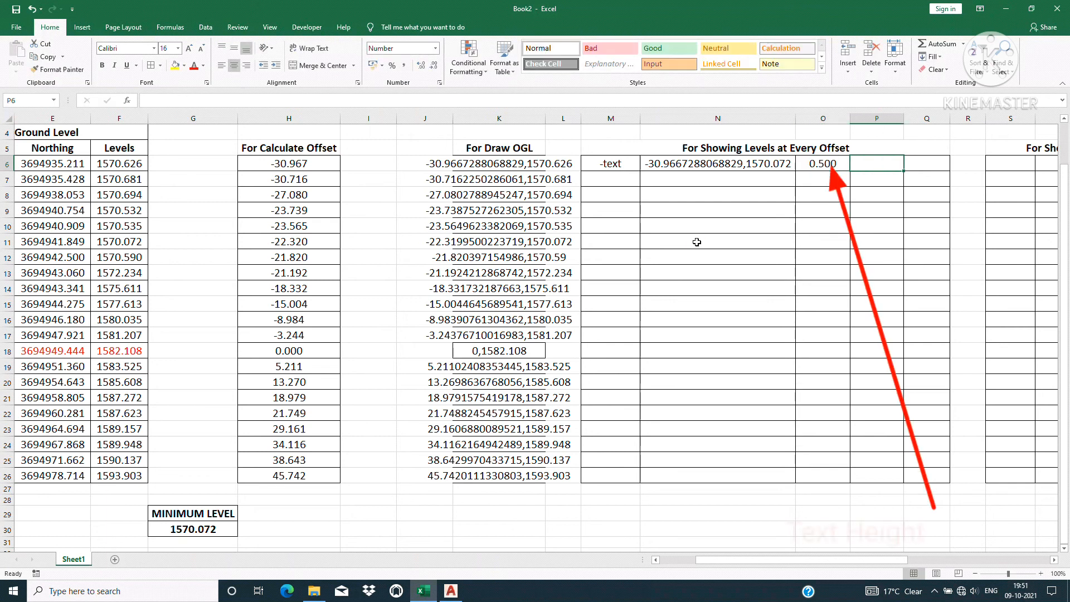
type("90")
key("Tab")
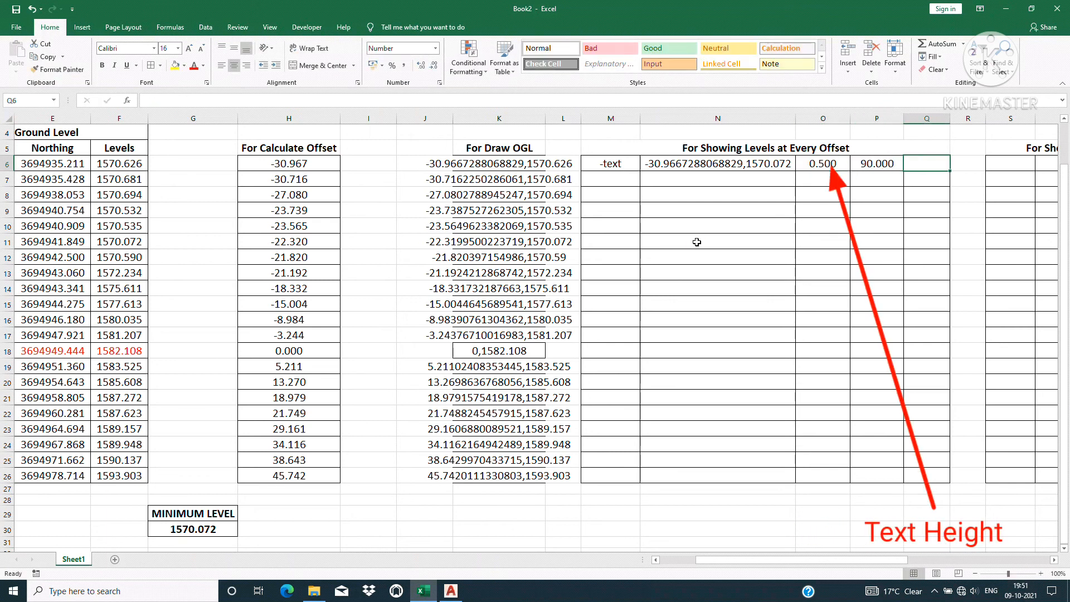
Step: Enter the formula +F6 in Q6 as the level value for the first text row
type("+")
key("Left")
key("Left")
key("Left")
key("Left")
key("Left")
key("Left")
key("Left")
key("Left")
key("Left")
key("Left")
key("Left")
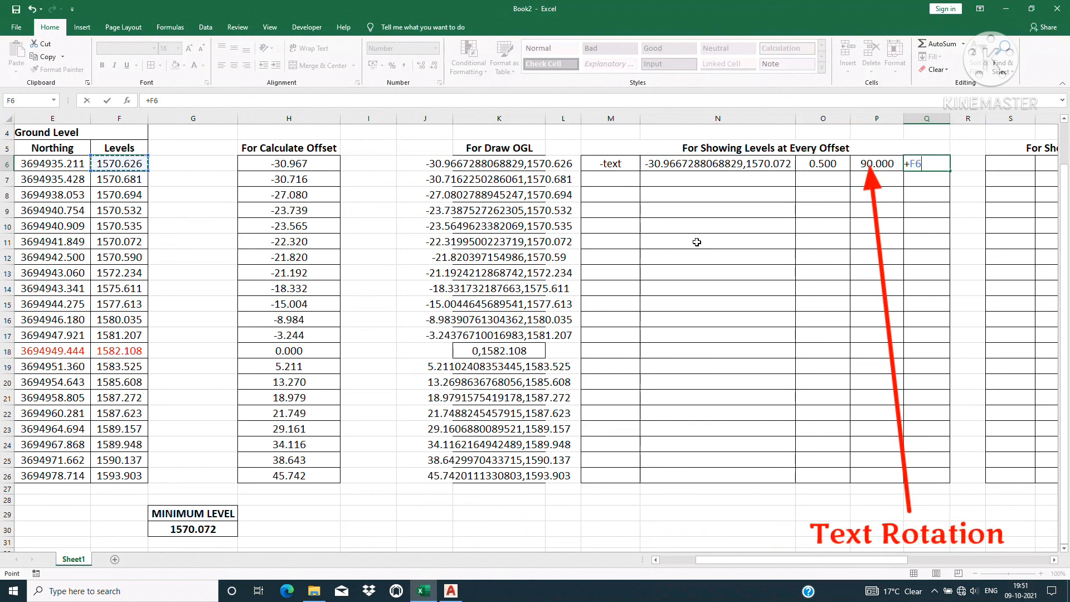
key("Return")
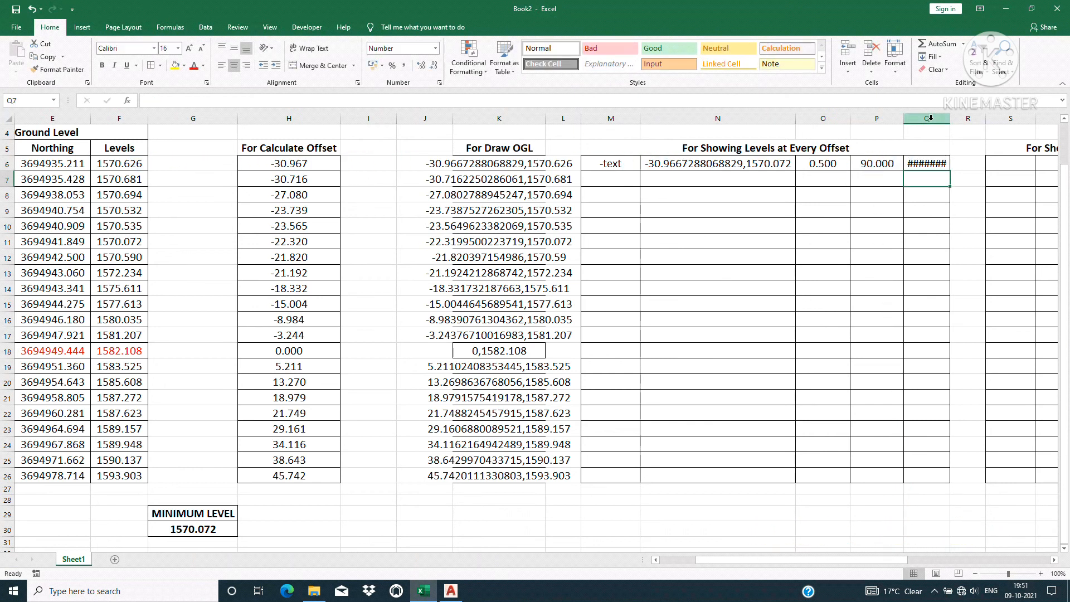
Step: Autofit column Q and fill the level text row M6:Q6 down through row 26
double_click(949, 118)
left_click_drag(611, 165, 947, 480)
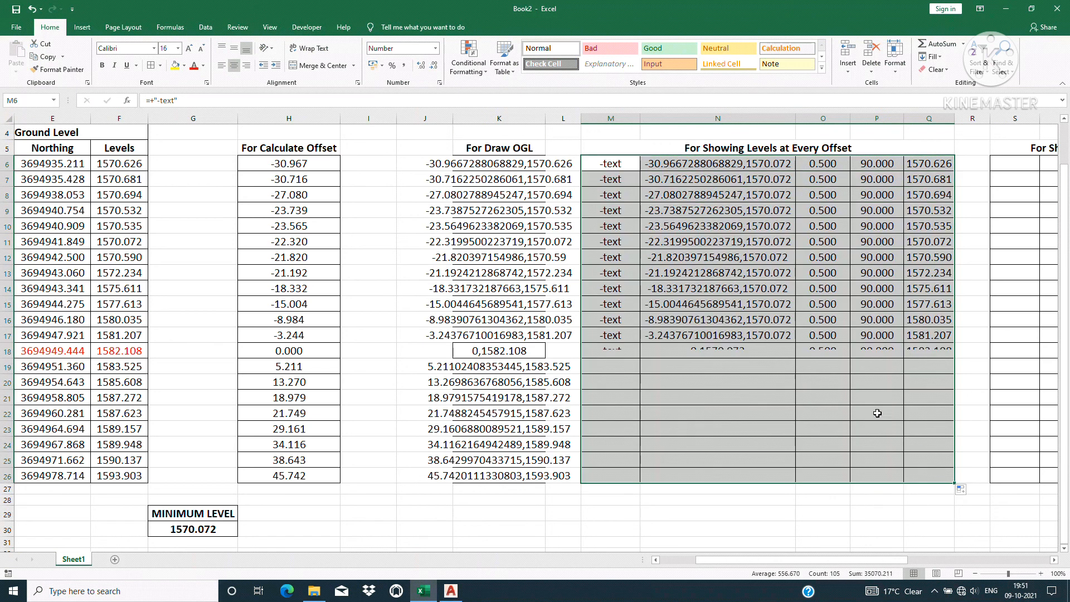
left_click(782, 381)
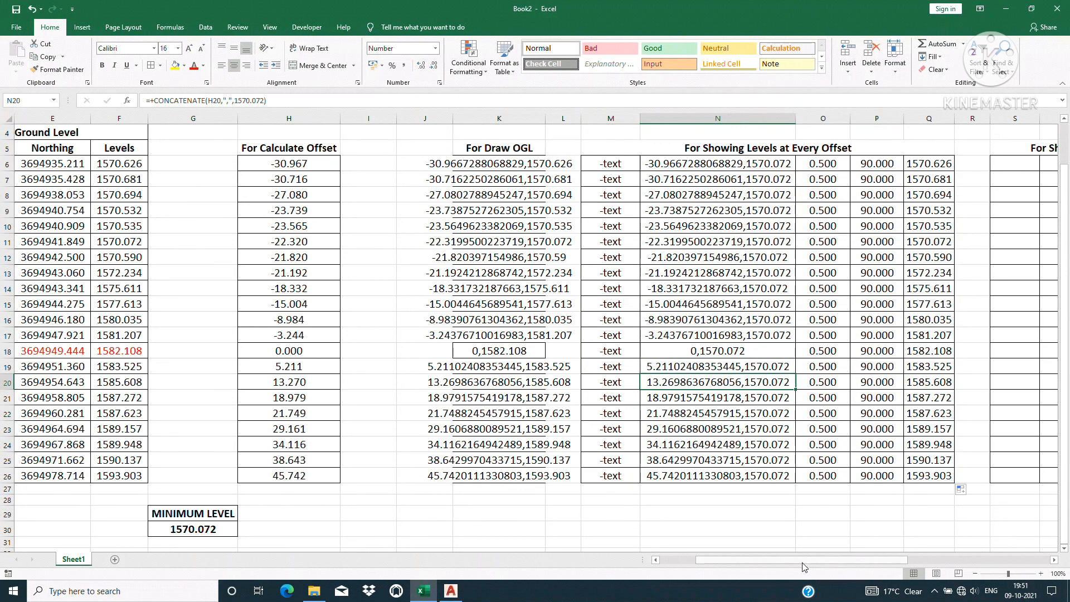
left_click_drag(801, 559, 847, 560)
left_click(635, 164)
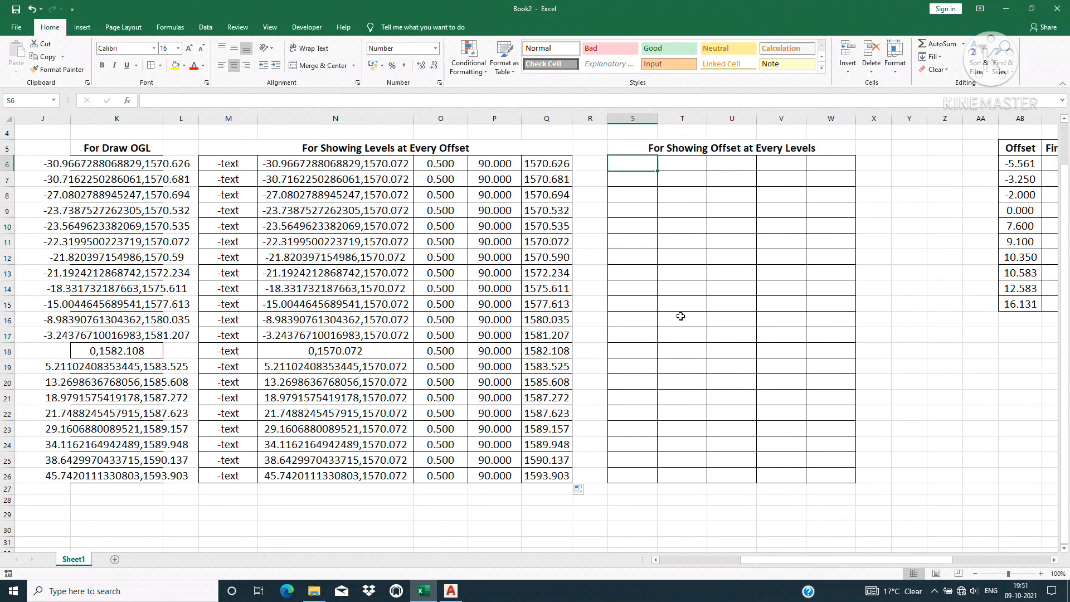
type("+co")
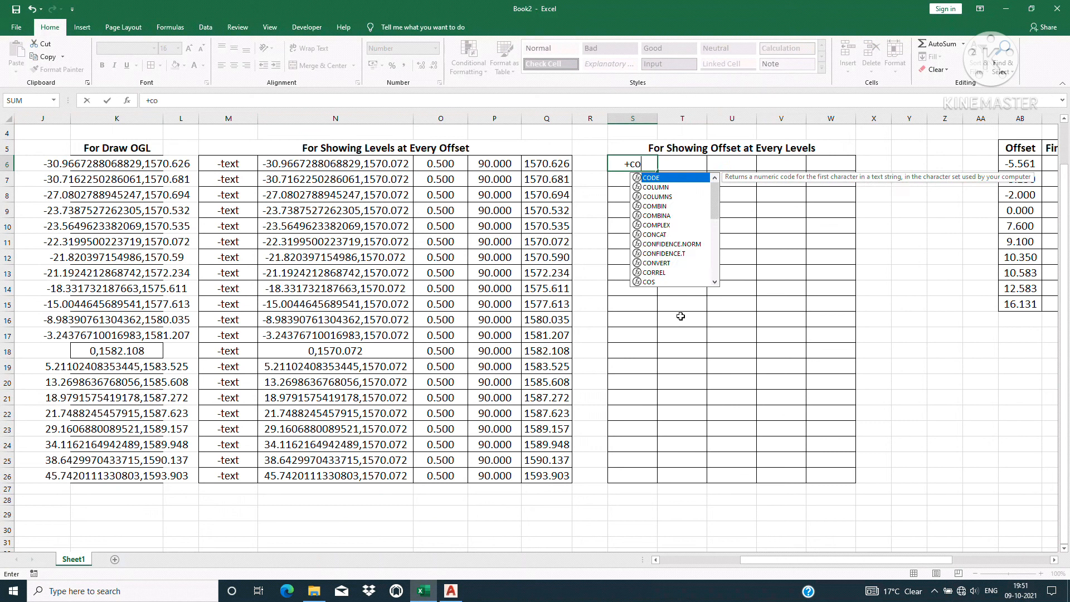
type("nc")
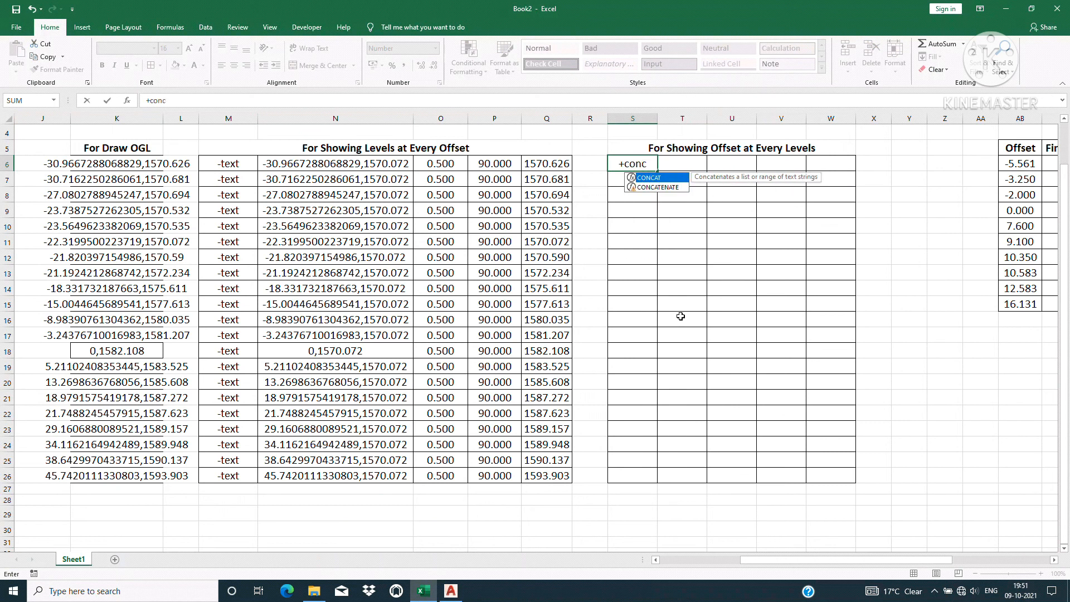
double_click(662, 189)
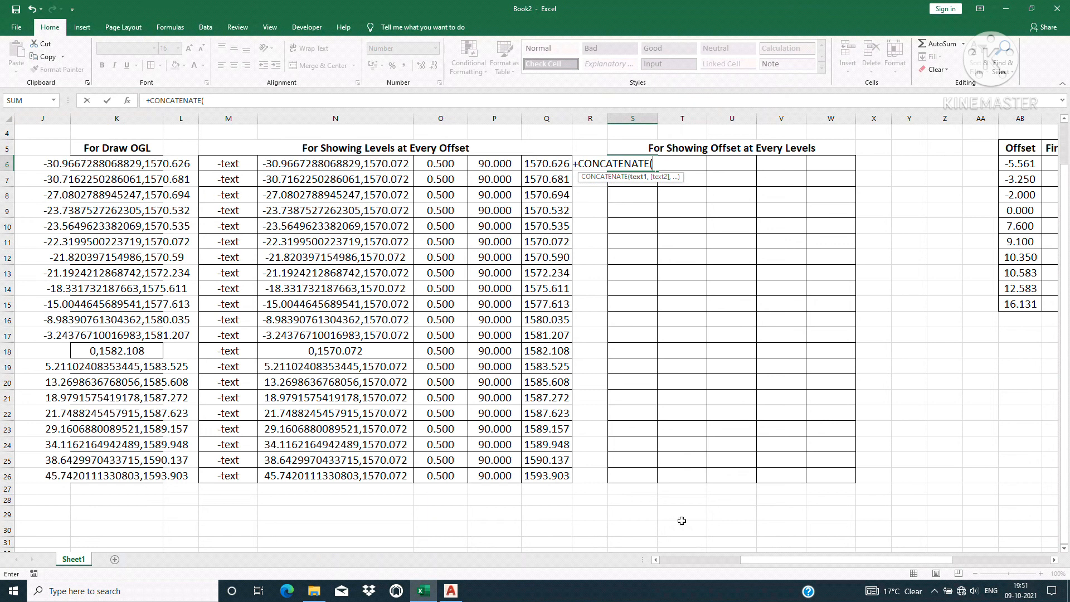
left_click(731, 560)
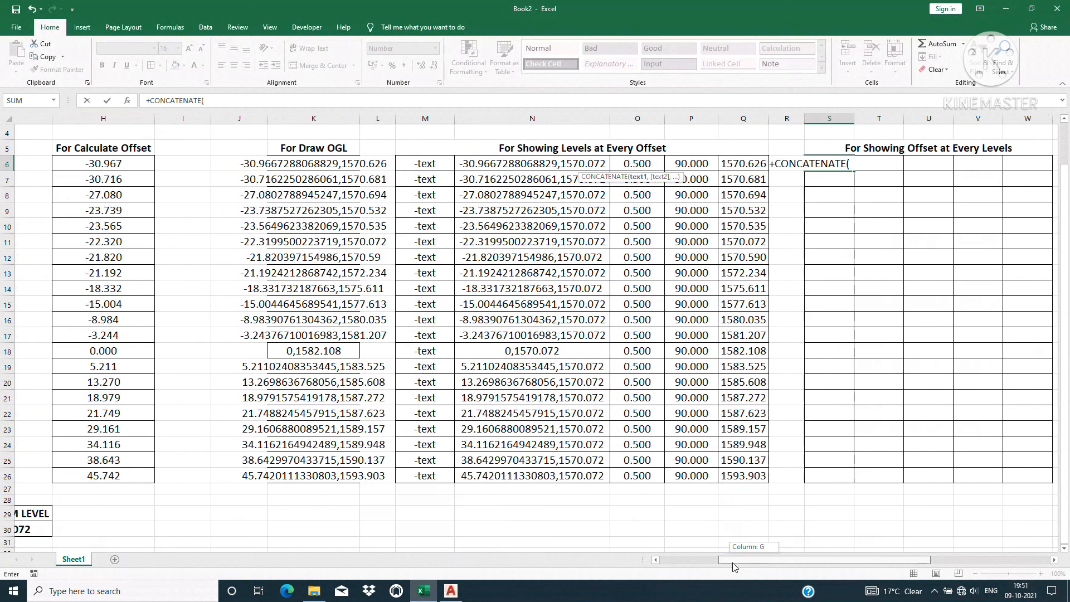
left_click(168, 165)
type(",")
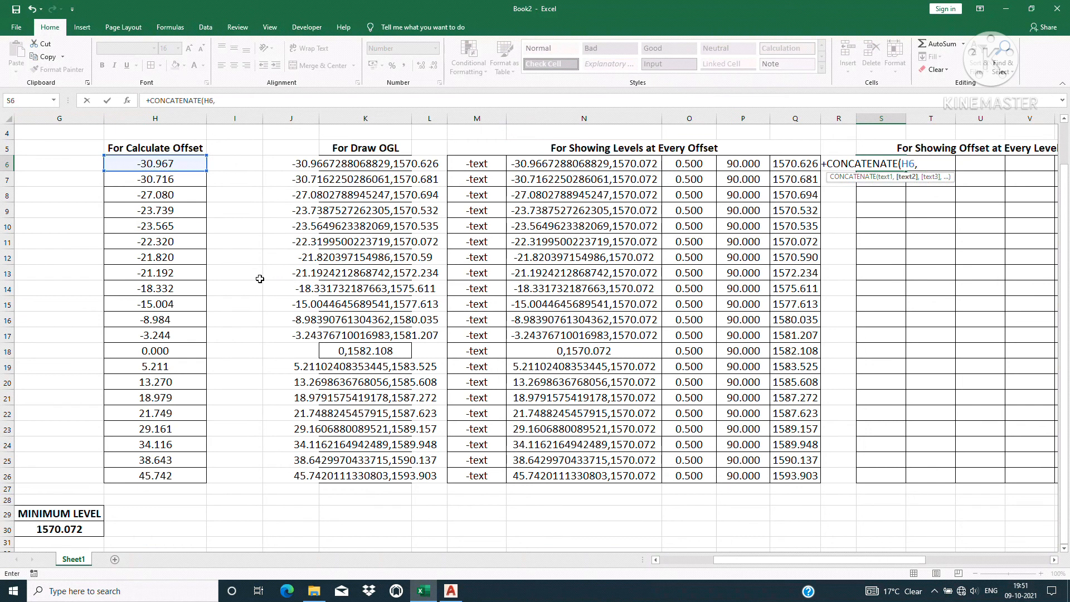
key("Escape")
Step: Enter the formula +"-text" in S6 as the text command for the offset labels
type("+")
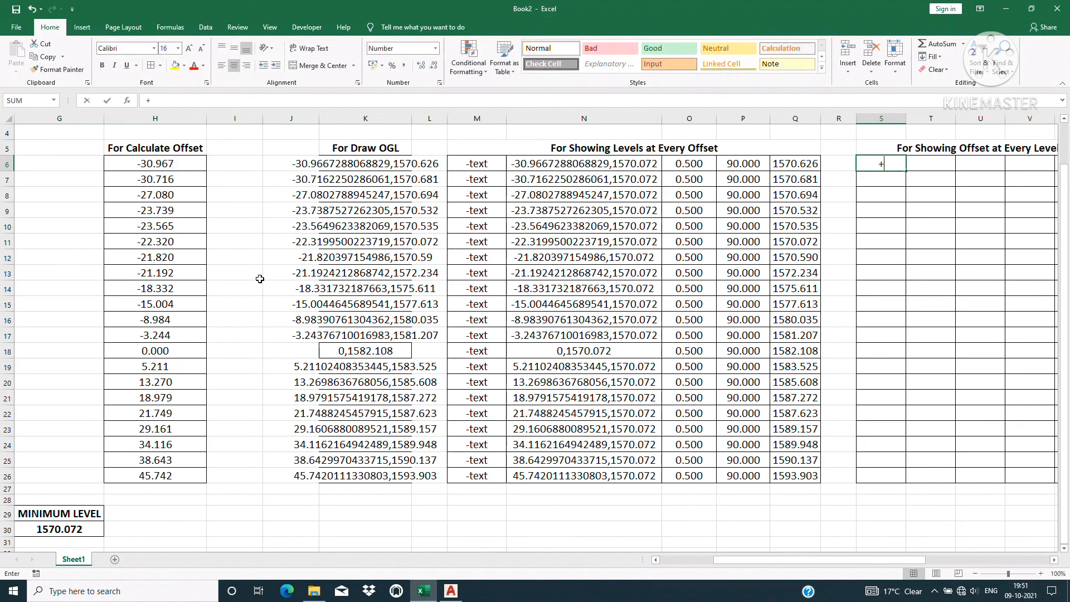
type("\"text")
key("BackSpace")
key("BackSpace")
key("BackSpace")
key("BackSpace")
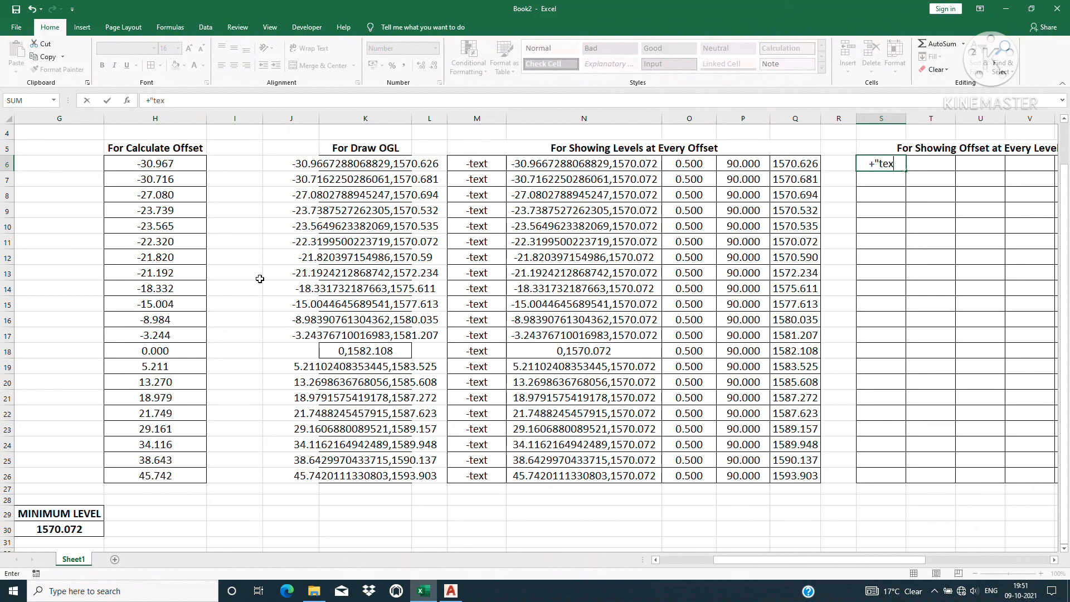
type("-text\"")
key("Return")
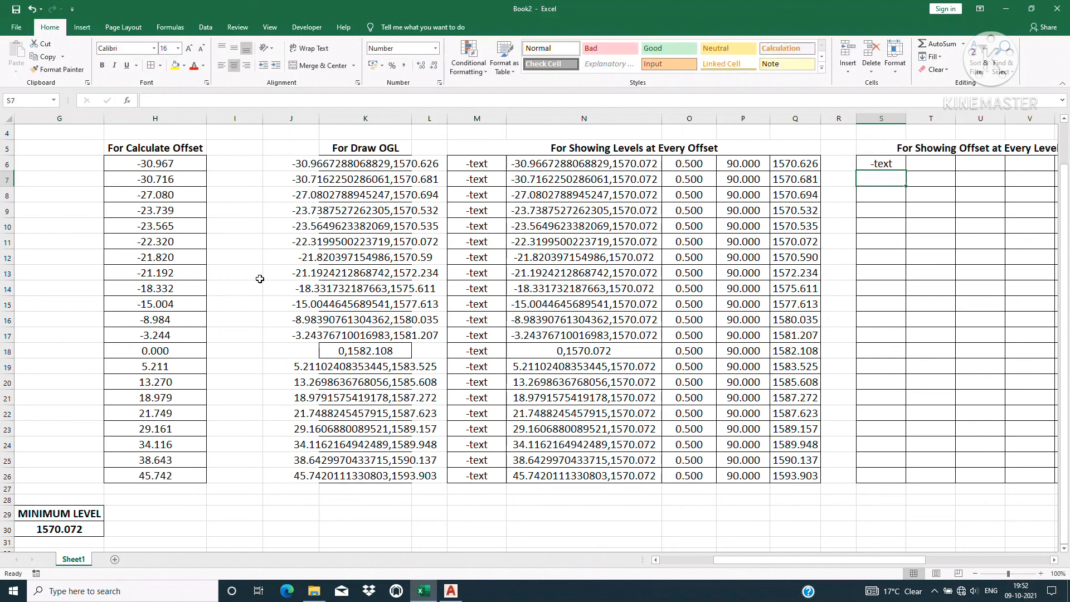
Step: Enter the formula +CONCATENATE(H6,",",1570.072) in T6 as the insertion point and autofit column T
left_click(914, 166)
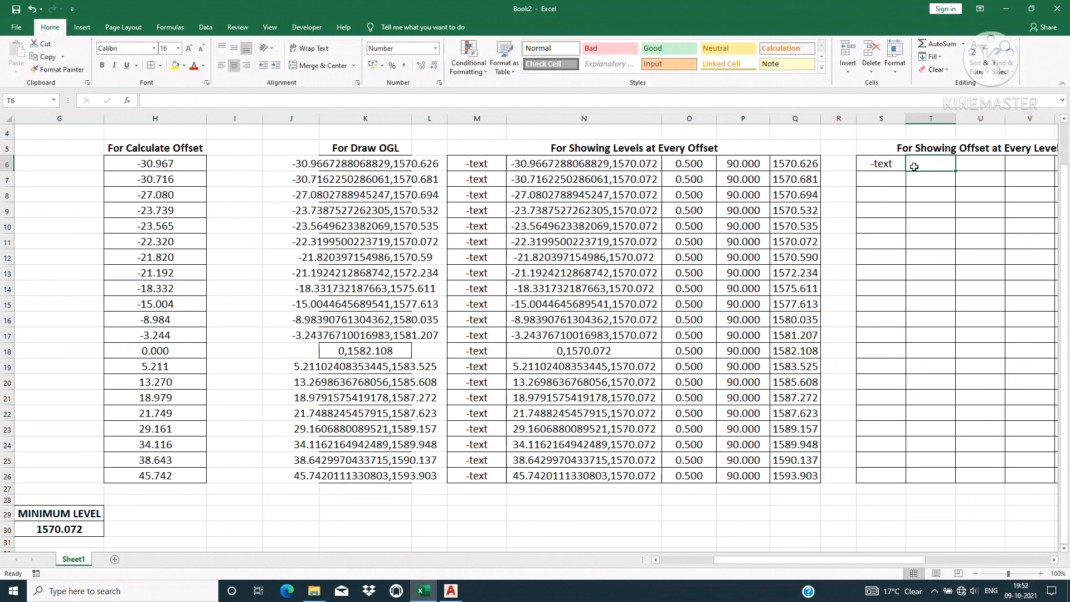
type("+con")
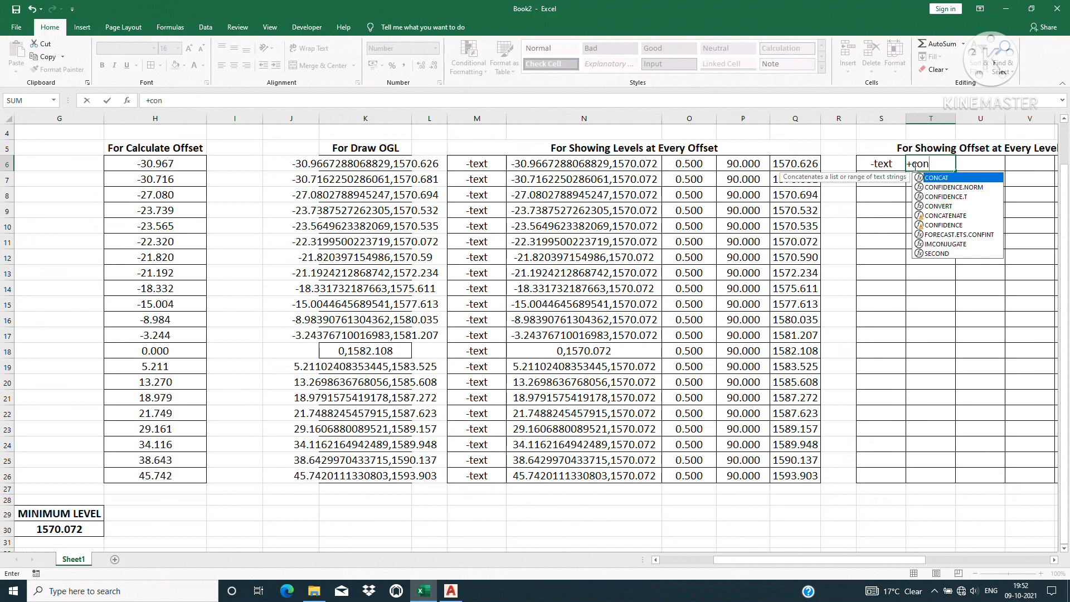
type("c")
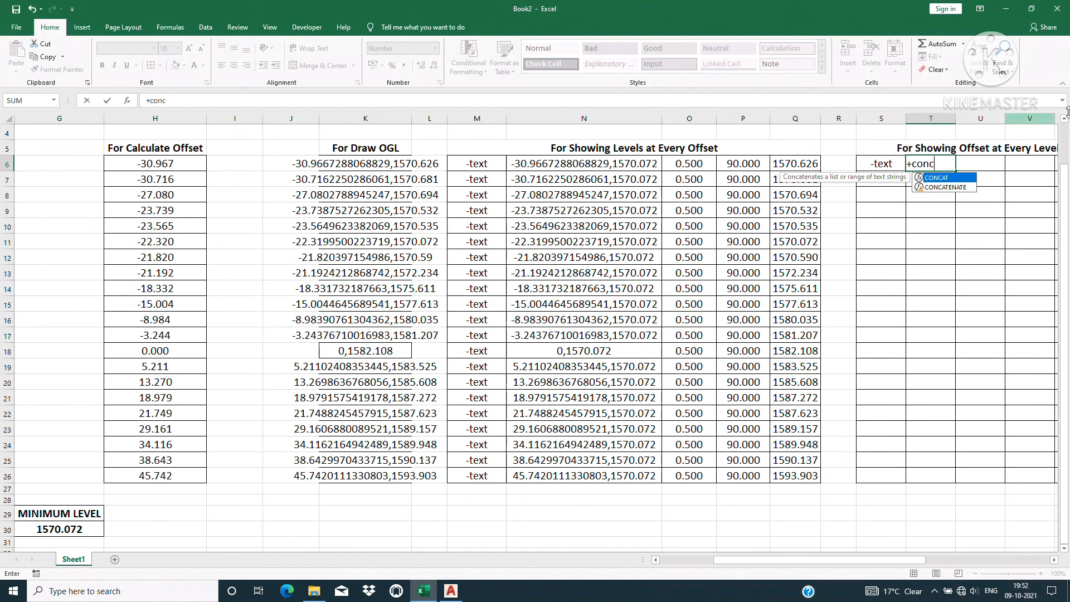
double_click(929, 188)
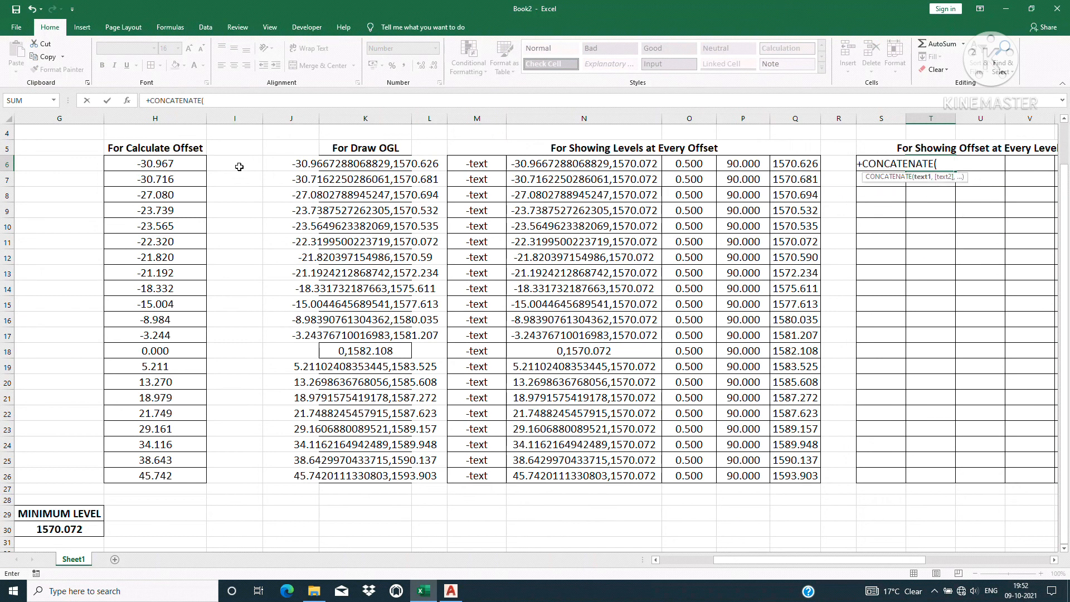
left_click(176, 162)
type(",\",")
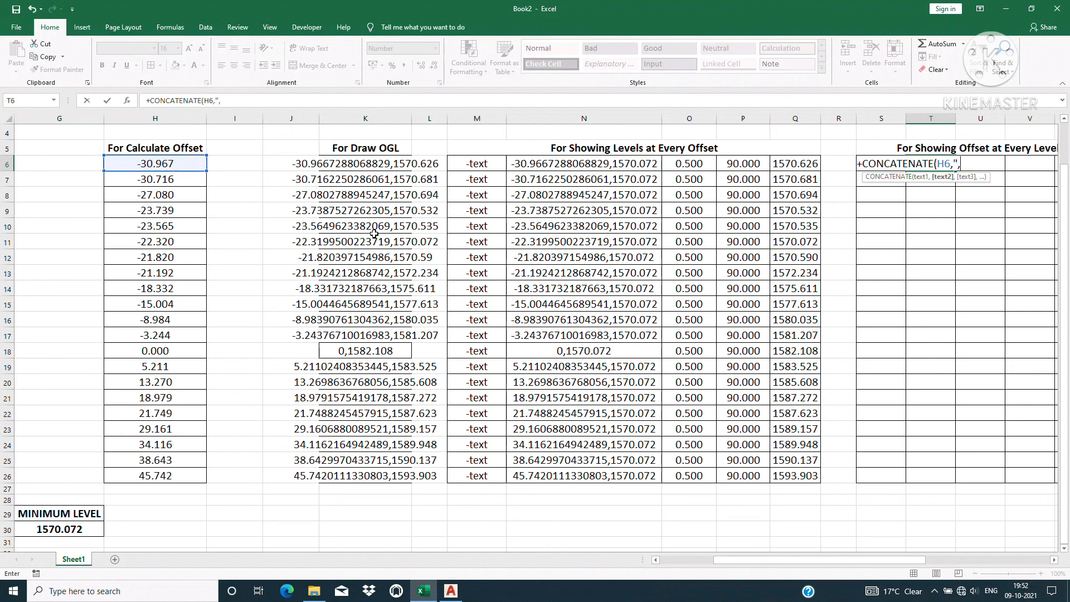
type("\",1570.072")
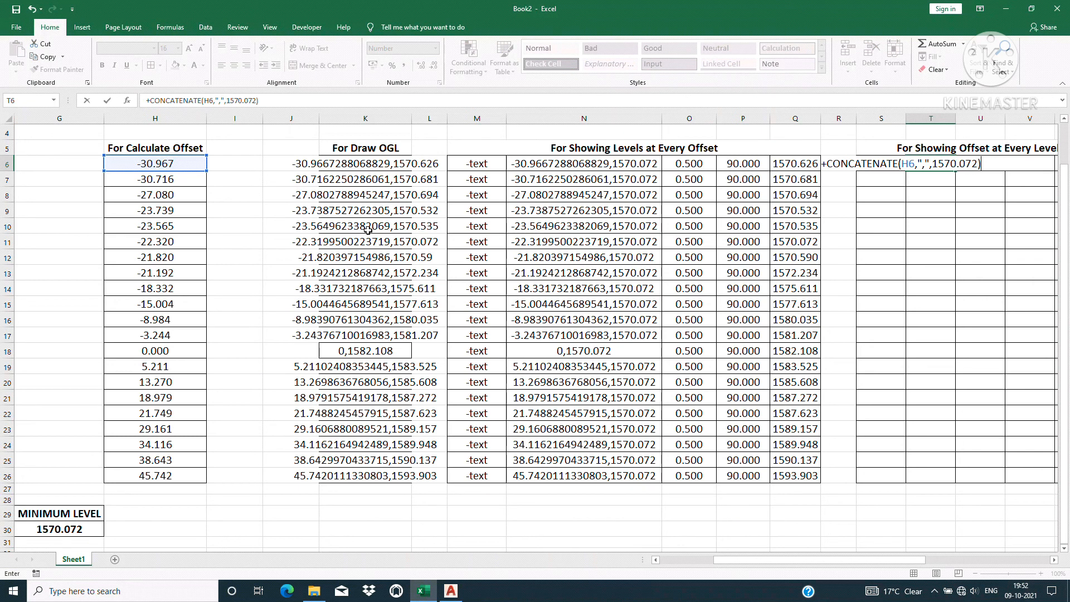
key("Return")
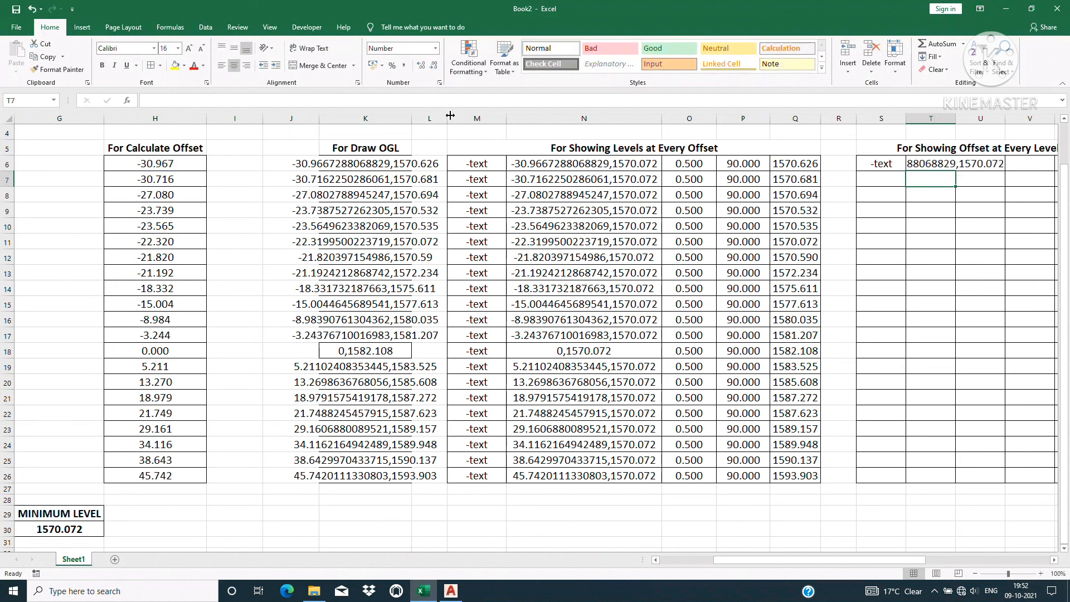
double_click(956, 119)
Step: Enter the text height 0.5 in U6 and the rotation 90 in V6
left_click_drag(912, 562, 941, 559)
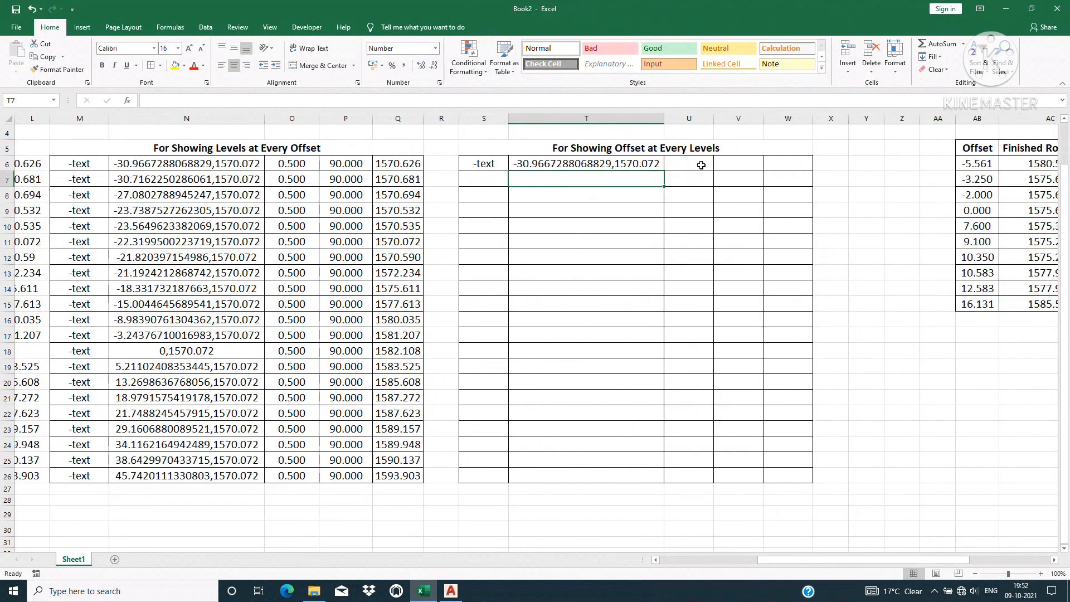
left_click(698, 163)
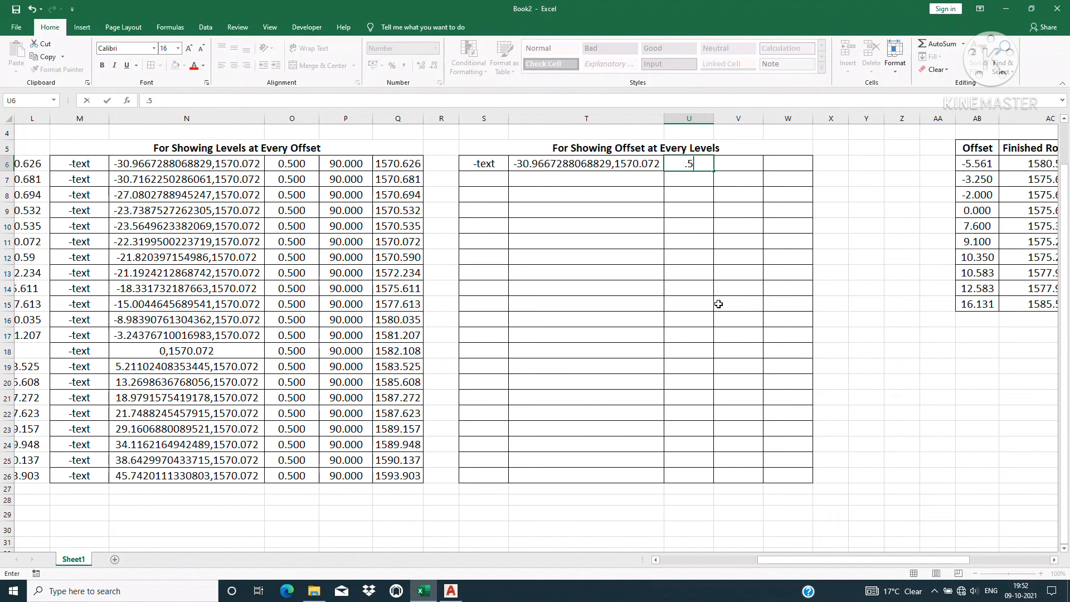
key("Tab")
type("90")
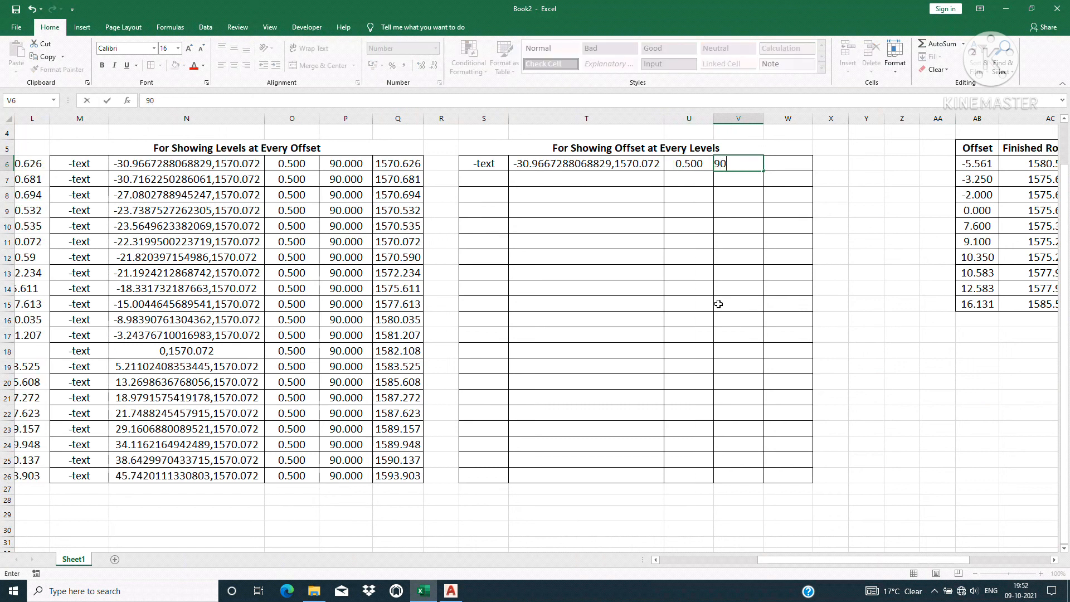
key("Tab")
Step: Enter the formula +H6 in W6 as the offset value for the first label row
type("+")
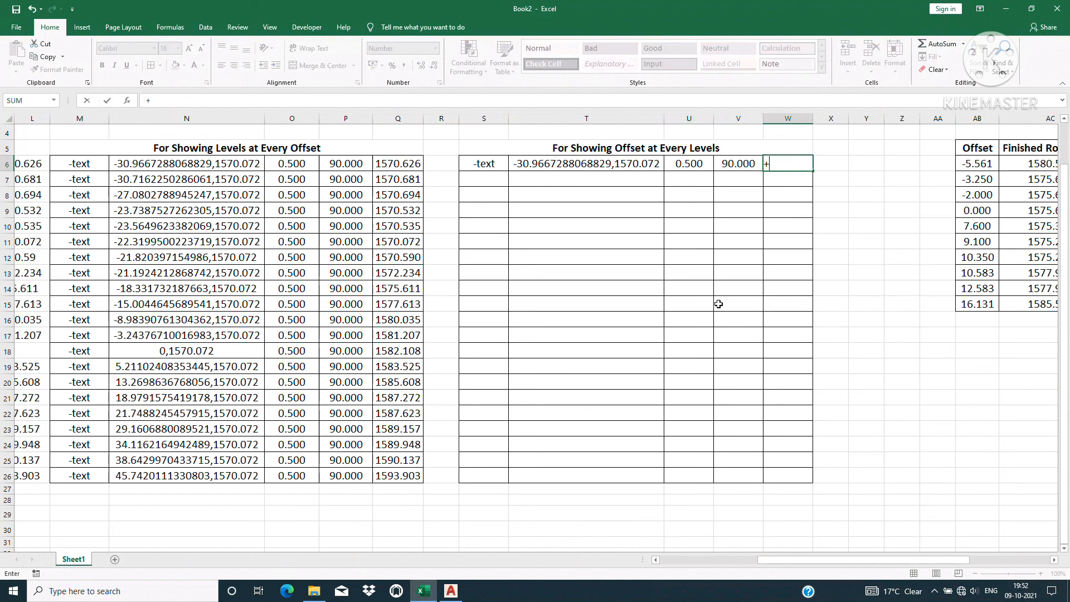
key("ctrl+Left")
key("ctrl+Left")
key("ctrl+Left")
key("ctrl+Left")
key("ctrl+Left")
key("ctrl+Left")
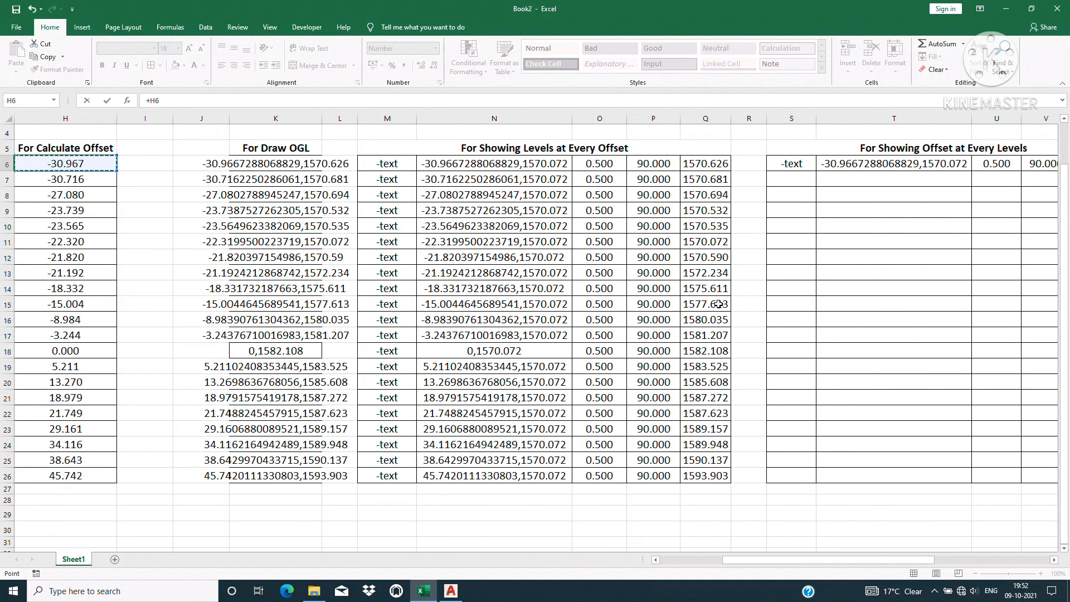
scroll(747, 502, "left", 2)
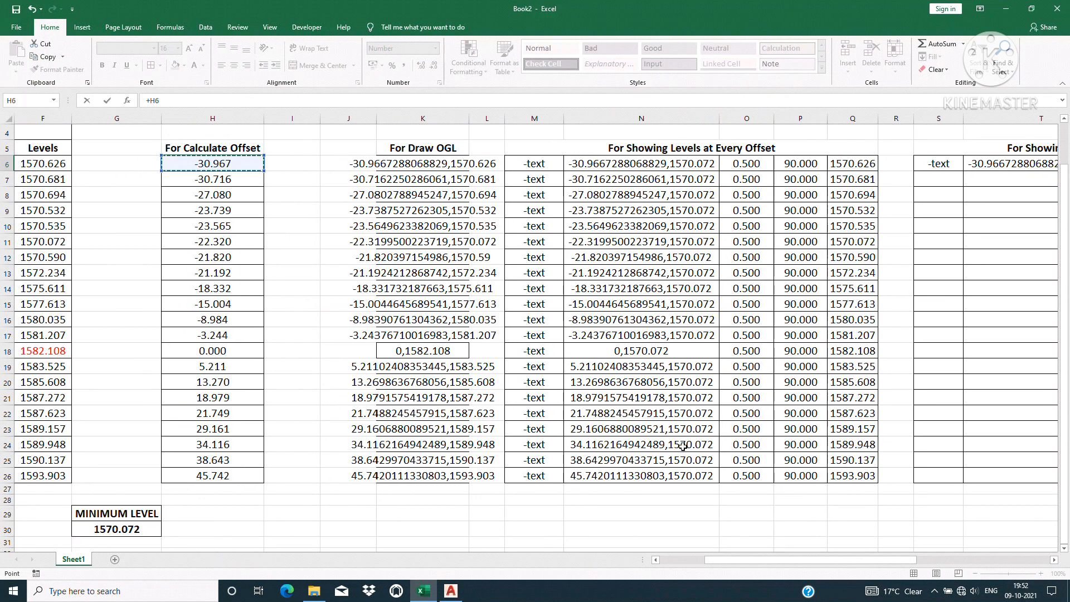
key("Return")
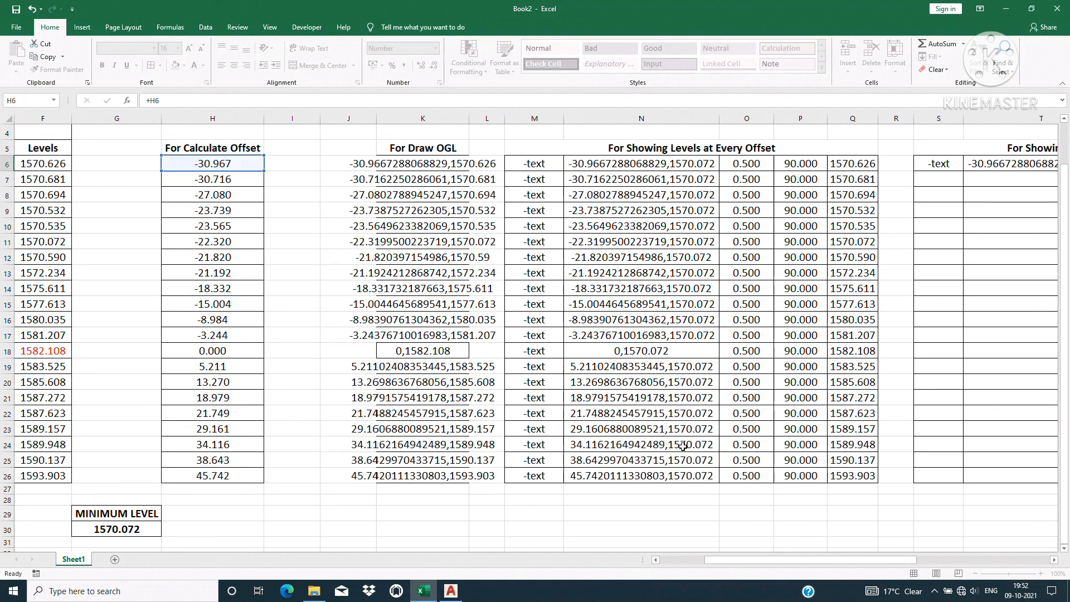
Step: Fill the offset text row S6:W6 down through row 26
left_click_drag(694, 165, 994, 166)
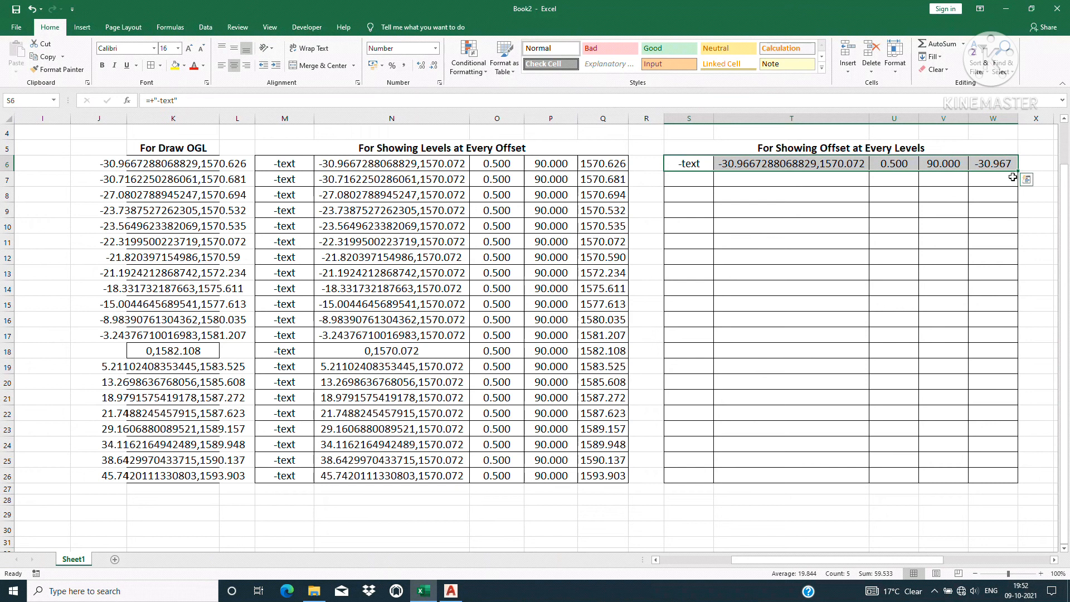
left_click_drag(1018, 171, 1002, 481)
left_click(744, 304)
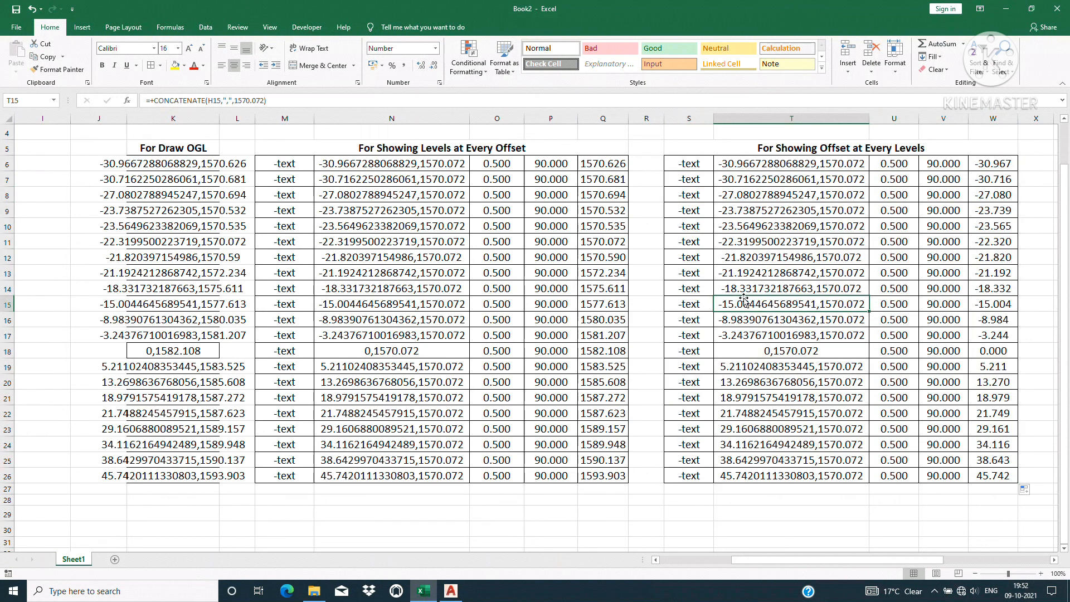
Step: Enter the formula +CONCATENATE(AB6,",",AC6) in AF6 under For Draw Section
left_click_drag(808, 557, 926, 560)
left_click(619, 399)
left_click(563, 363)
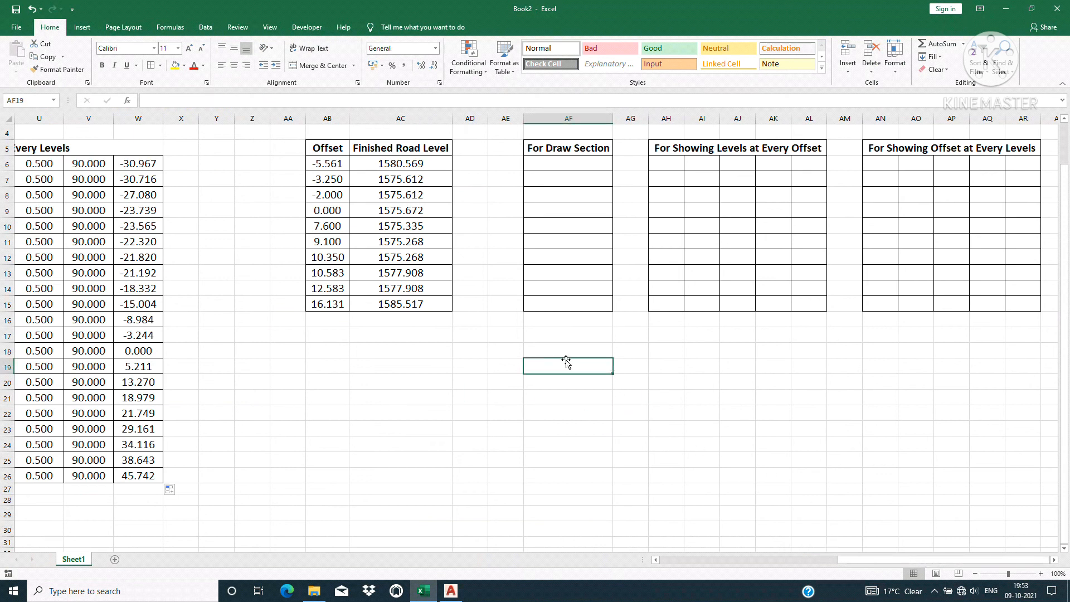
left_click(673, 351)
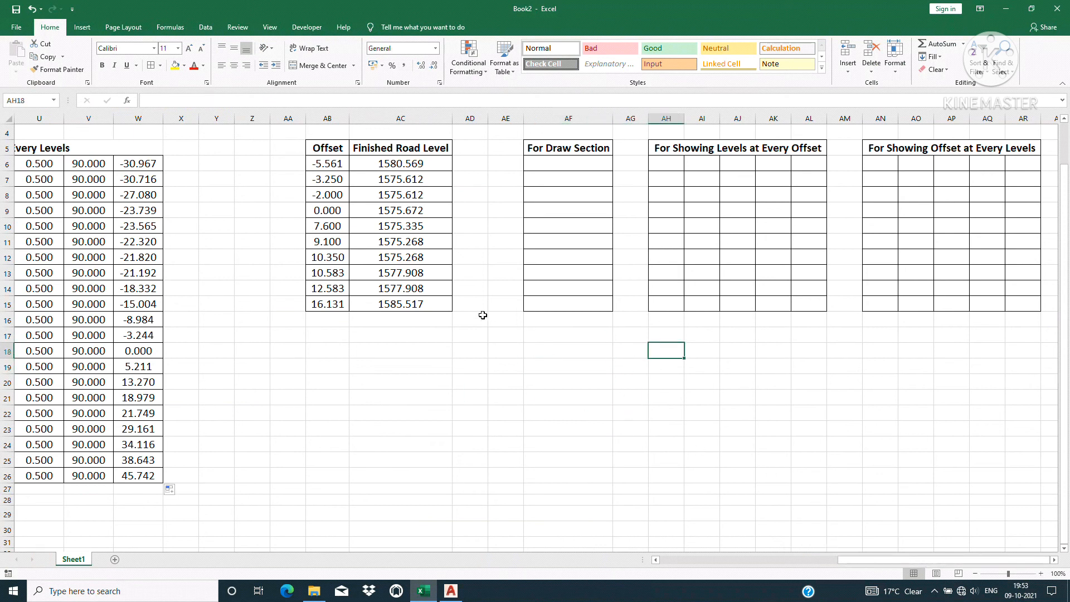
left_click(565, 163)
type("+")
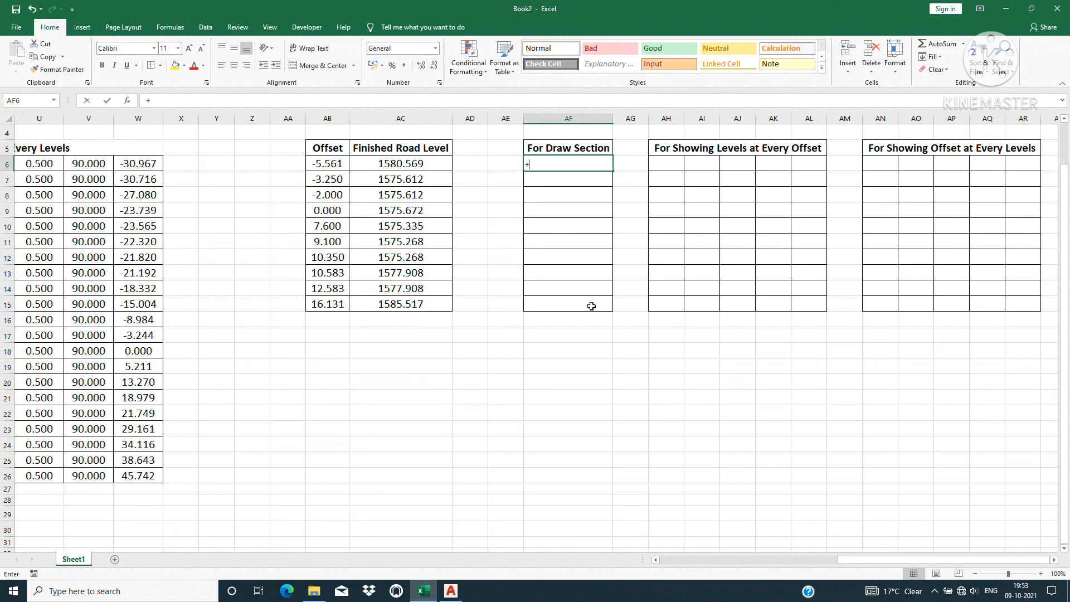
type("conc")
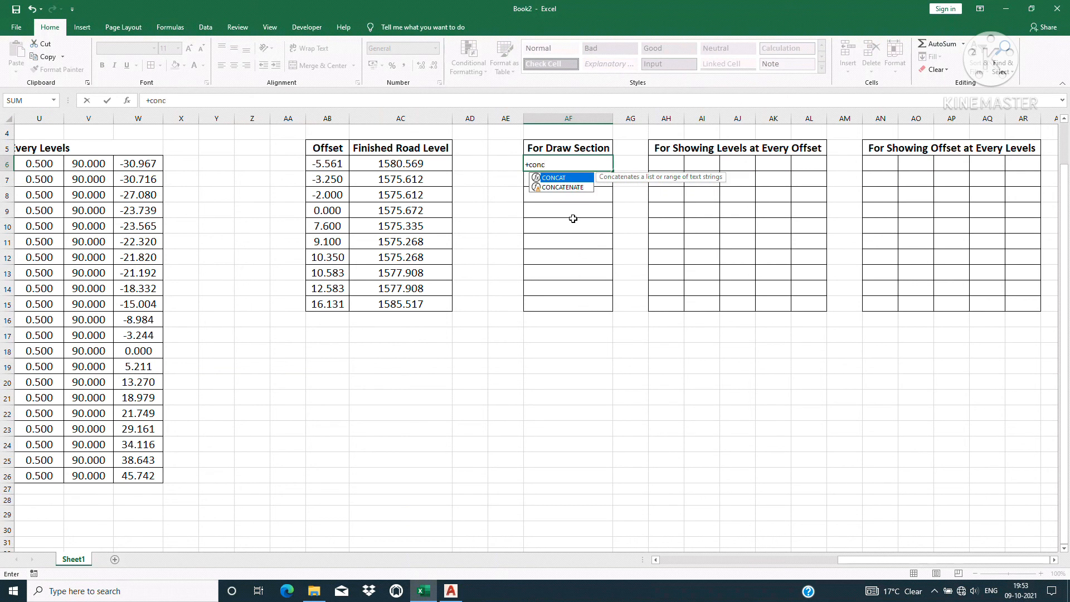
double_click(569, 187)
left_click(331, 165)
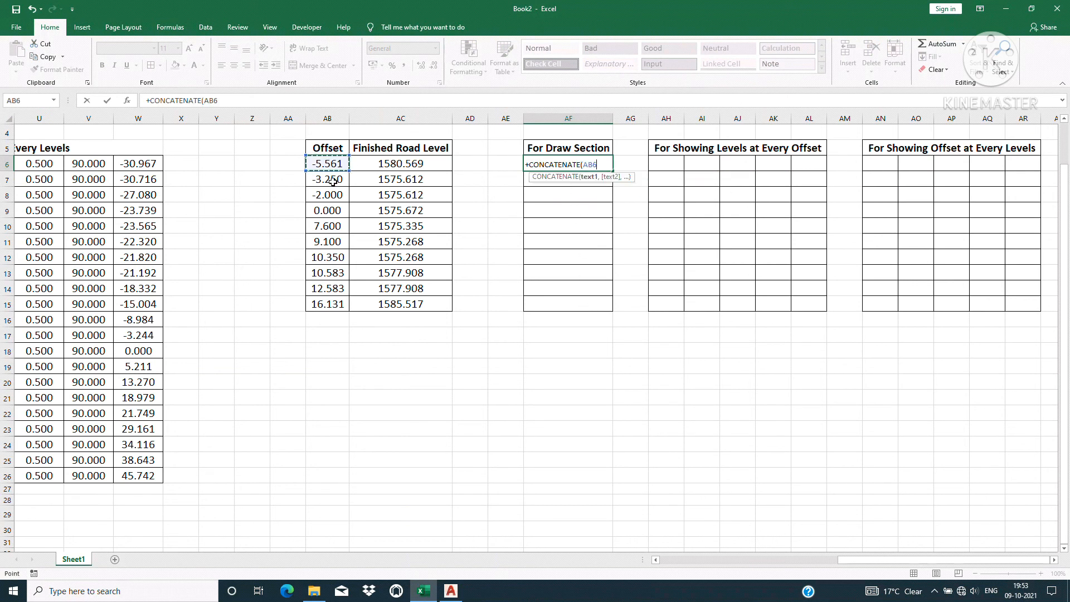
type(",\",\",")
left_click(405, 165)
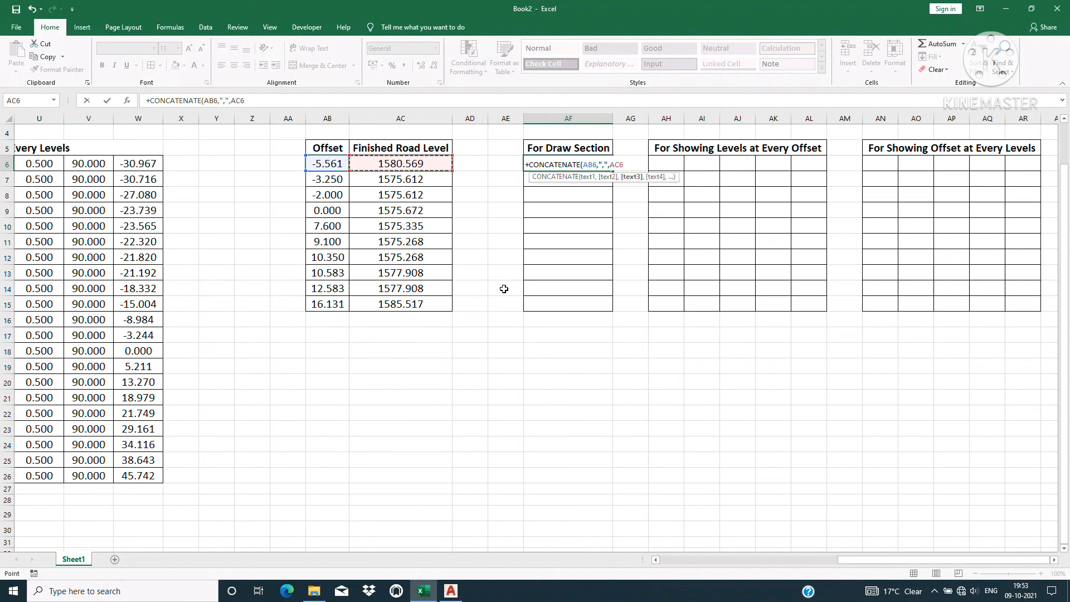
type(")")
key("Return")
Step: Fill the AF6 coordinate formula down through row 15 and enlarge the filled cells' font by two sizes
left_click(594, 164)
left_click_drag(612, 171, 615, 310)
left_click(190, 48)
left_click(189, 48)
left_click(624, 382)
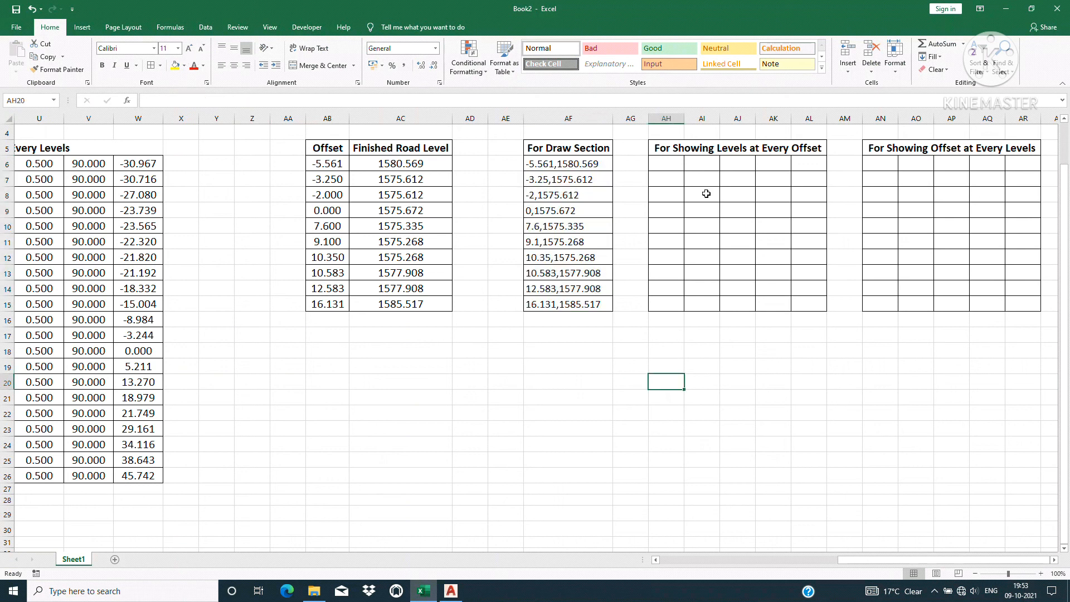
Step: Enter +"-text" in AH6 as the command for the first finished road level label
mouse_move(666, 164)
left_mouse_down()
mouse_move(694, 165)
mouse_move(669, 164)
left_mouse_up()
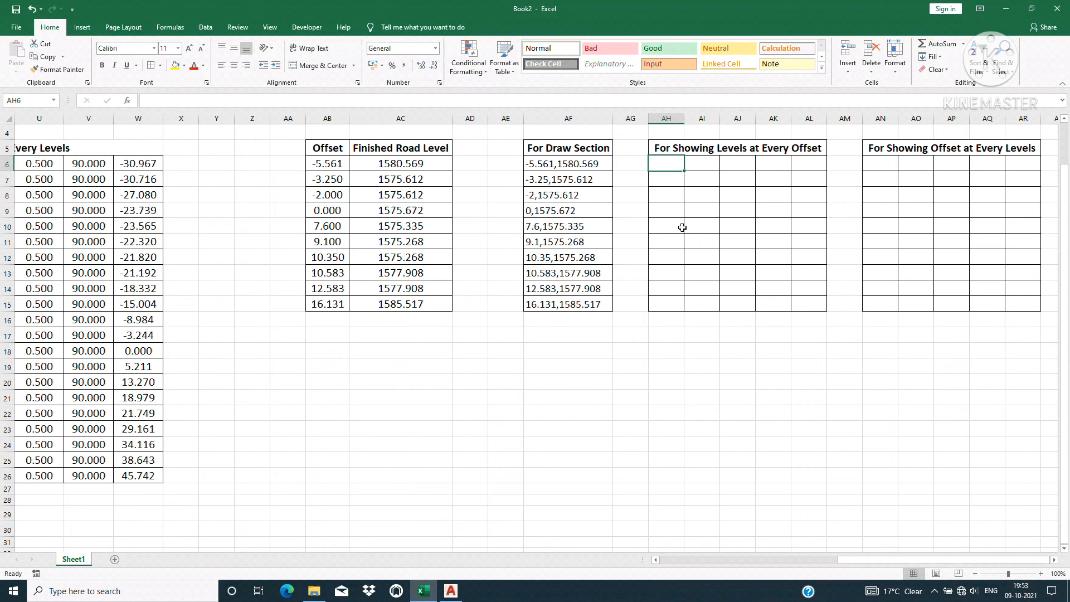
type("+")
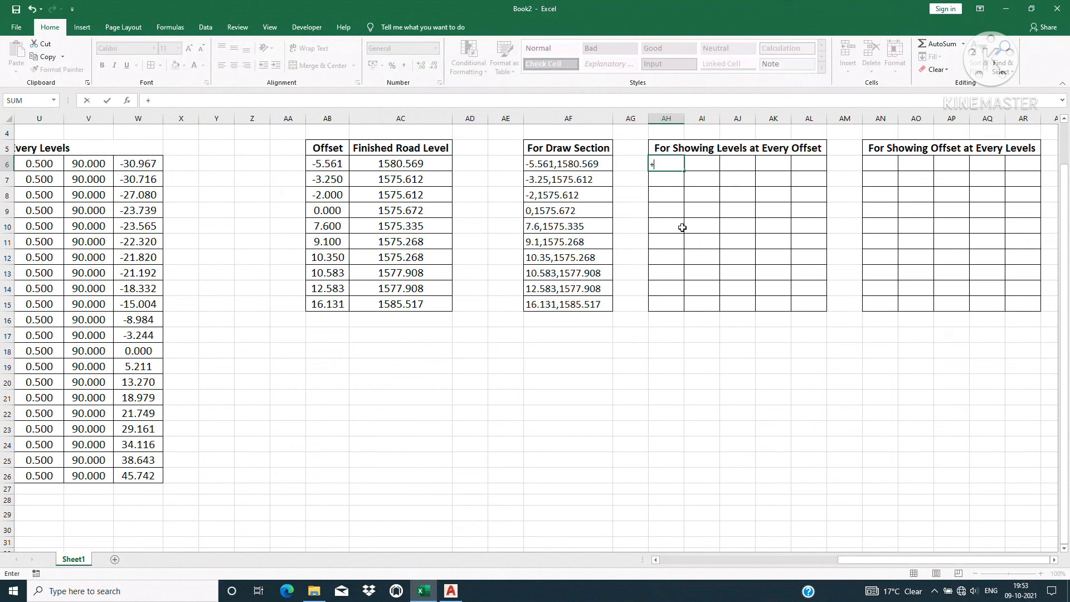
type("\"-text")
key("Return")
key("Up")
key("Right")
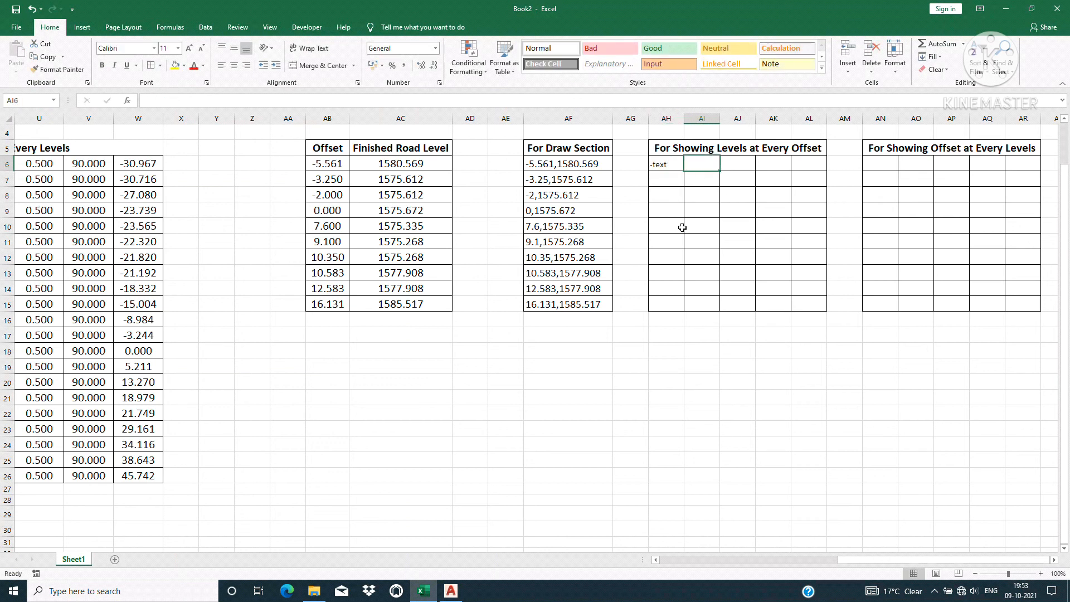
Step: Enter the formula +CONCATENATE(AB6,",",1570.072) in AI6 as the level label's insertion point
type("+conc")
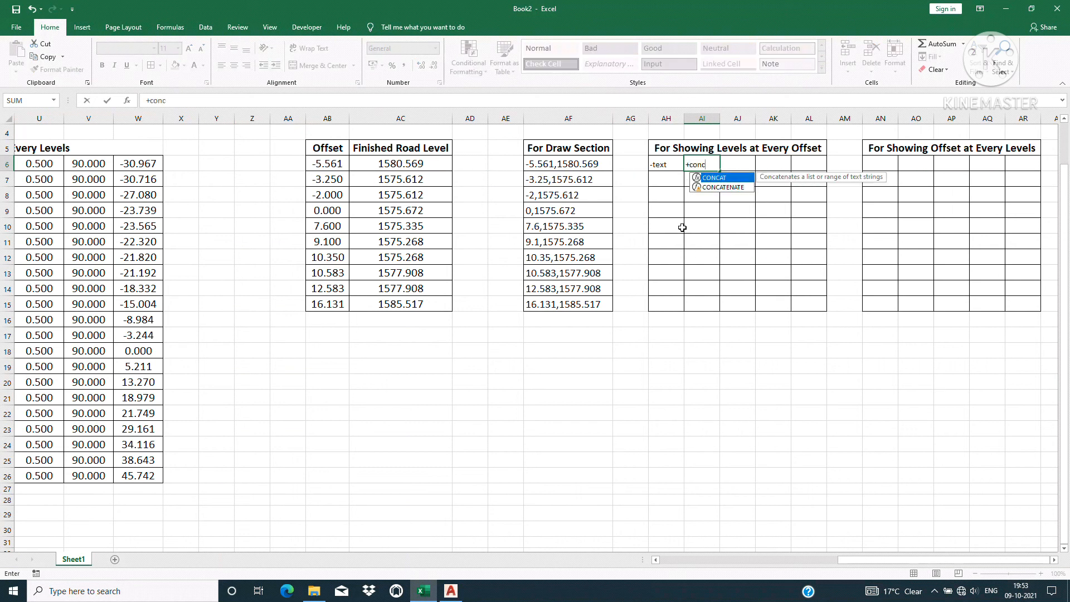
double_click(723, 187)
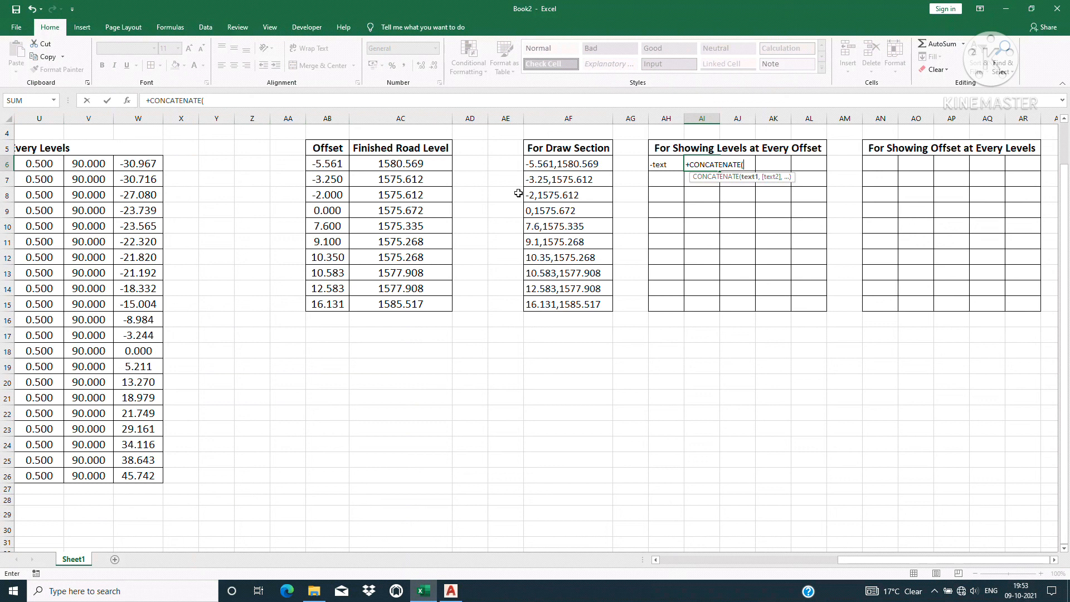
left_click(322, 166)
type(",")
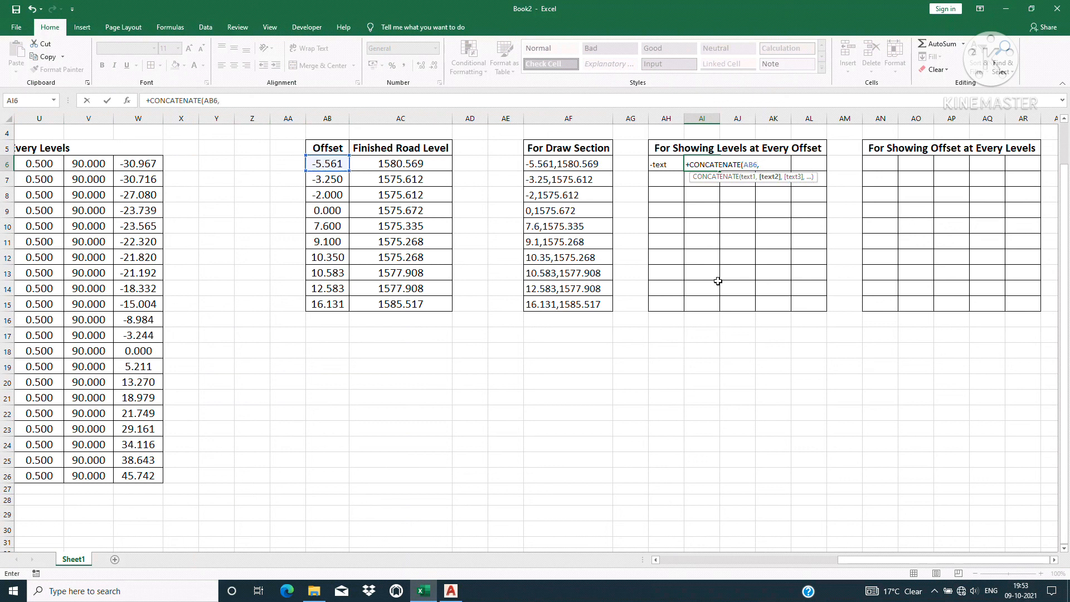
type("\",\",1570.")
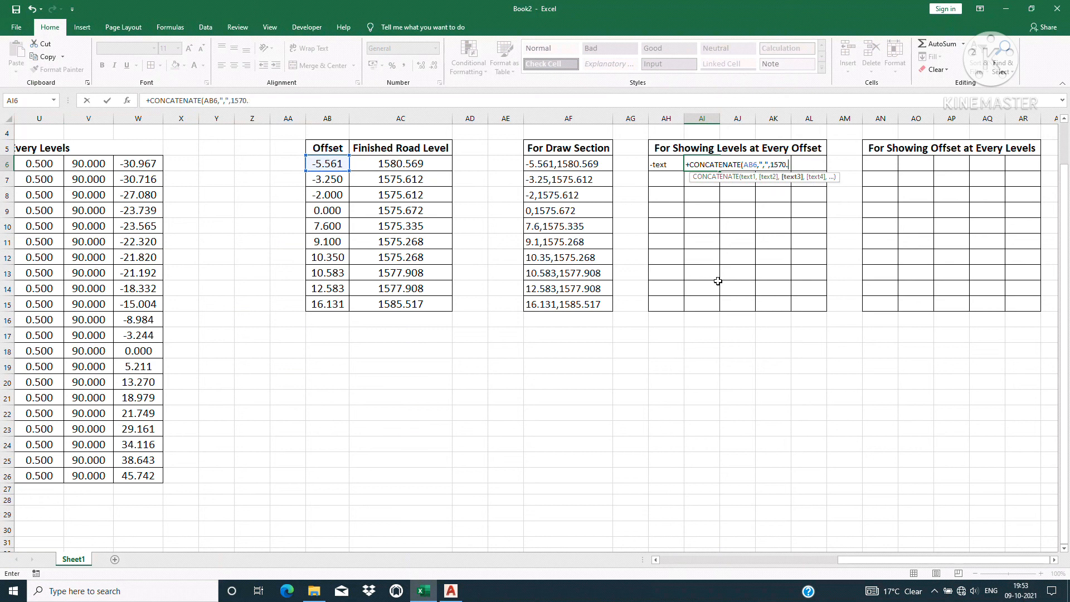
type("072)")
key("Return")
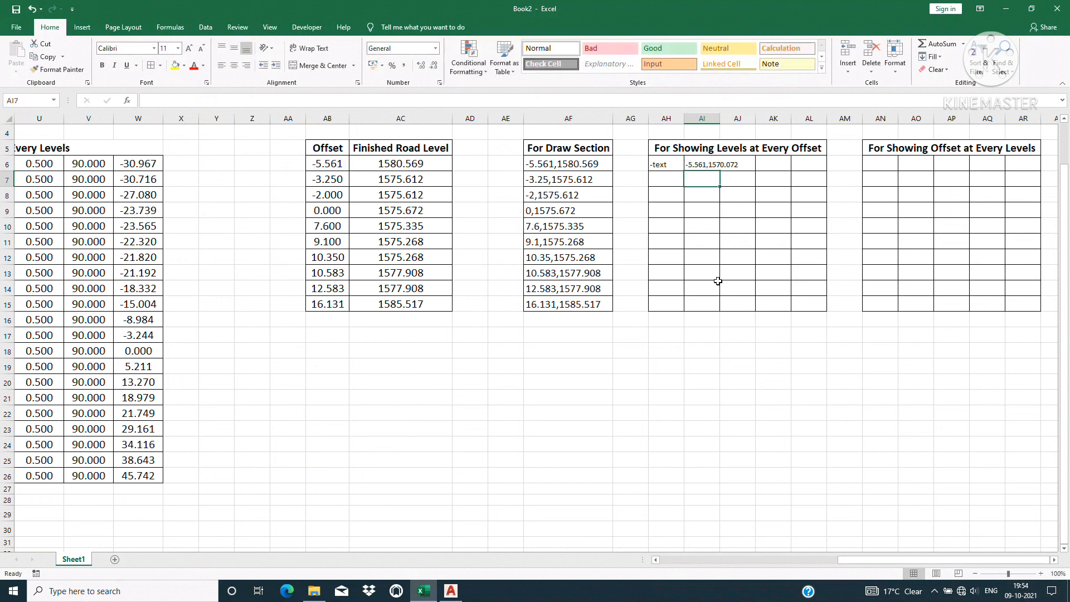
Step: Enter the text height 0.5 in AJ6 and the rotation 90 in AK6
key("Up")
key("Right")
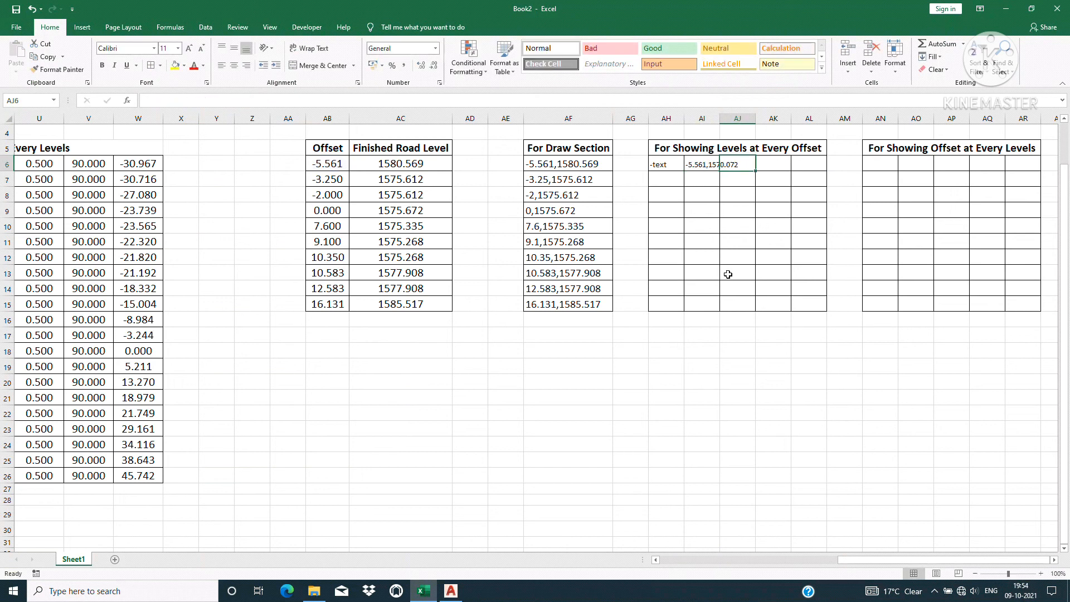
type("0.5")
key("Right")
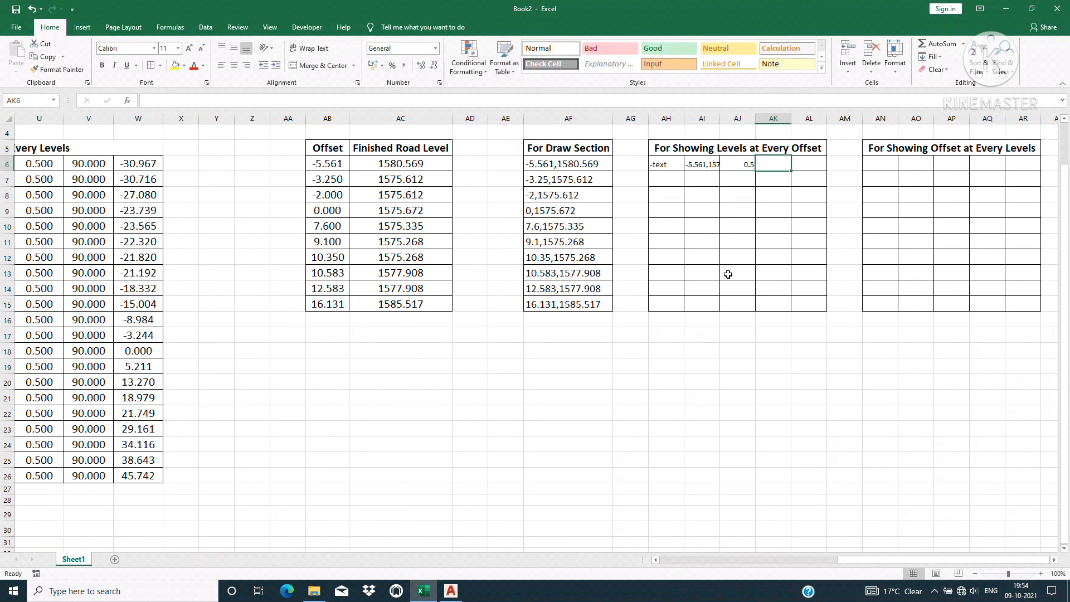
type("90")
key("Right")
Step: Enter the formula +AC6 in AL6 as the level value for the first label row
type("+")
key("Left")
key("Left")
key("Left")
key("Left")
key("Left")
key("Left")
key("Left")
key("Left")
key("Left")
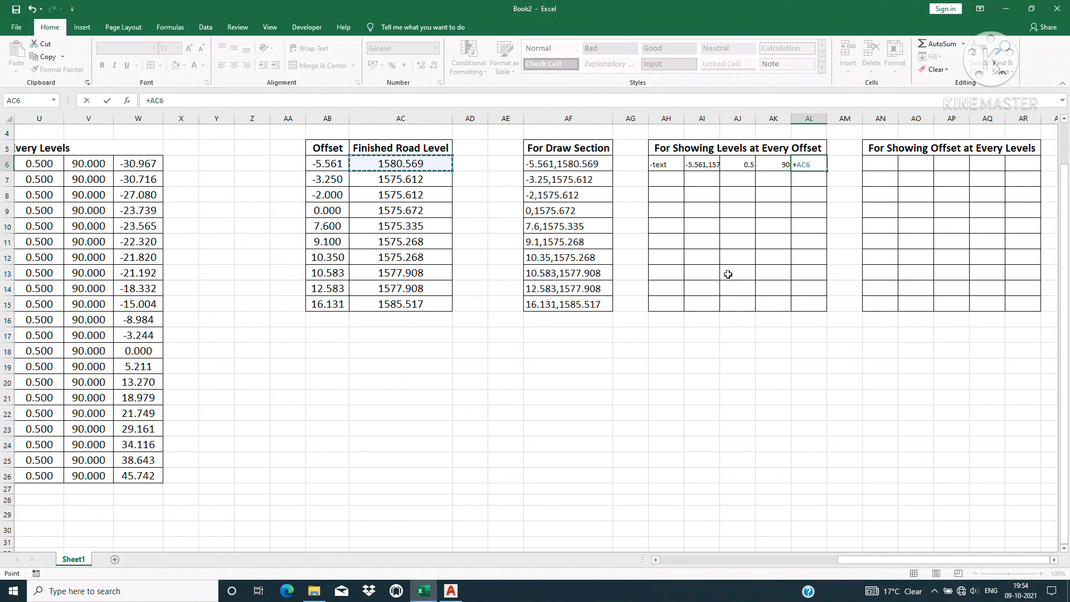
key("Return")
Step: Fill the level text row AH6:AL6 down through row 15
left_click_drag(663, 165, 803, 164)
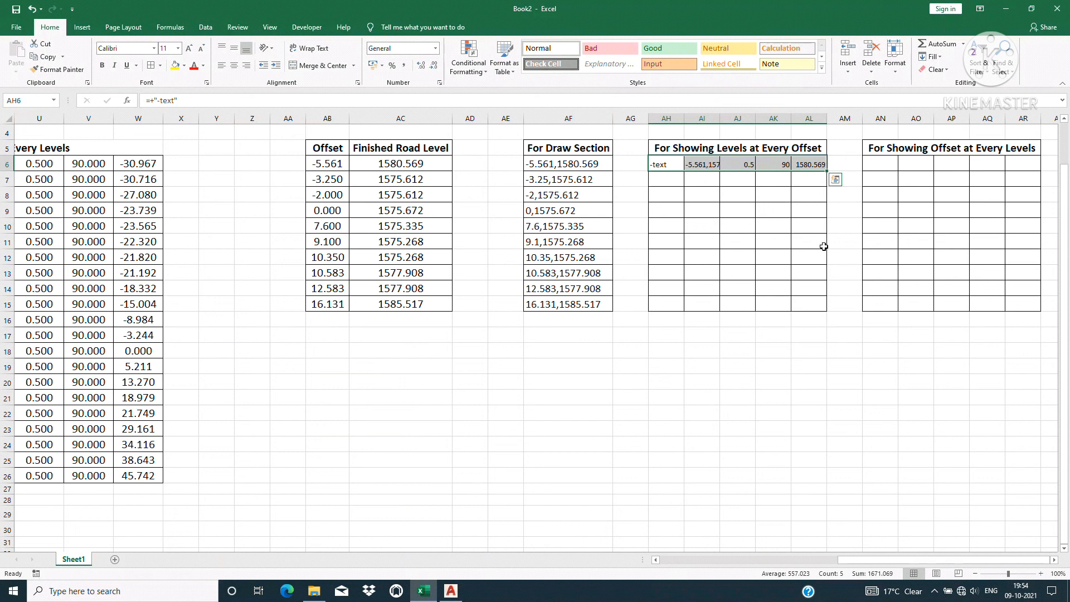
left_click_drag(827, 173, 829, 313)
left_click(733, 335)
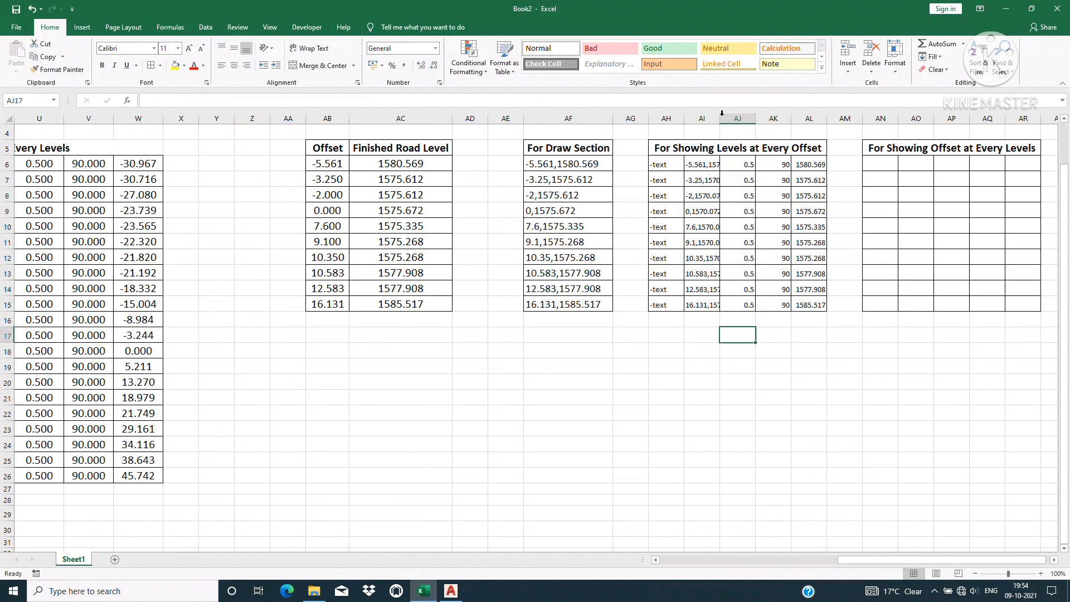
Step: Set the font size of AH6:AL15 to 14 and autofit column AI to its contents
double_click(722, 118)
left_click_drag(669, 167, 831, 306)
left_click(189, 49)
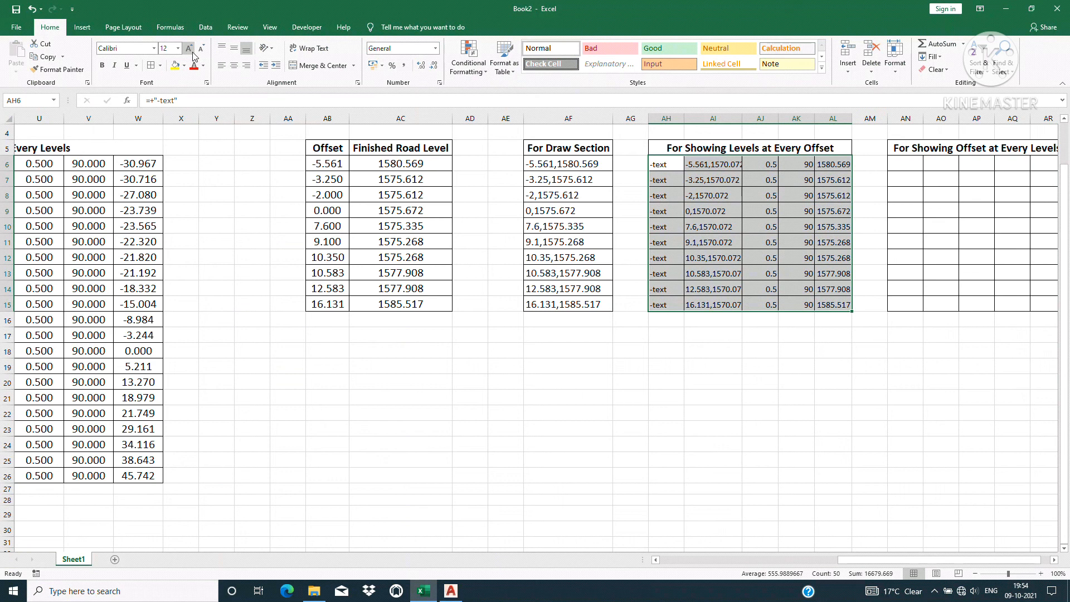
left_click(190, 49)
left_click(725, 242)
double_click(742, 119)
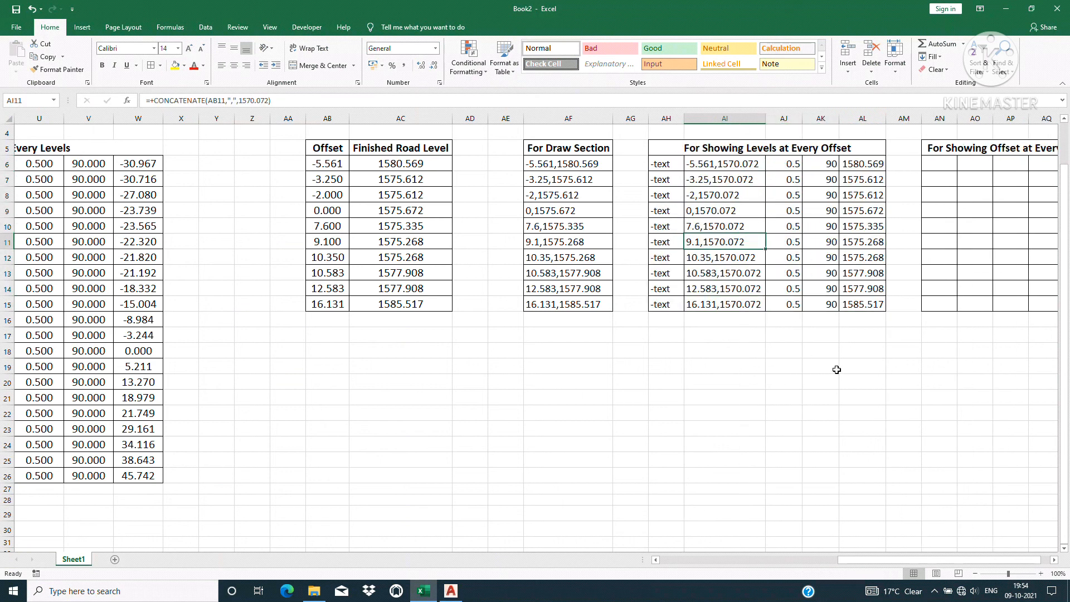
left_click(825, 366)
Step: Enter +"-text" in AN6 as the command for the first finished road offset label
left_click_drag(868, 563, 877, 563)
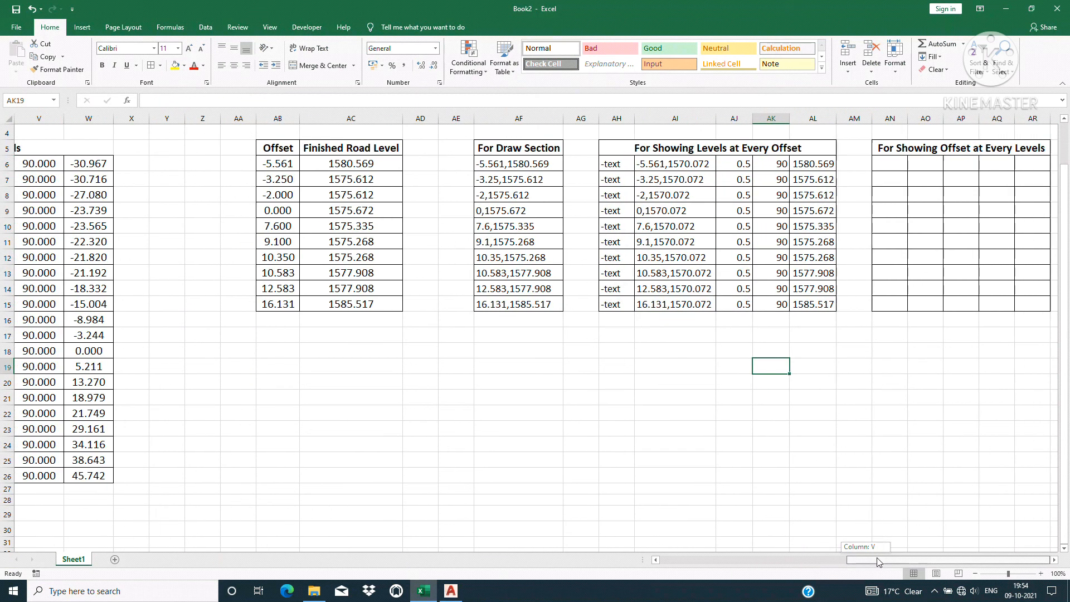
left_click(889, 366)
left_click(891, 166)
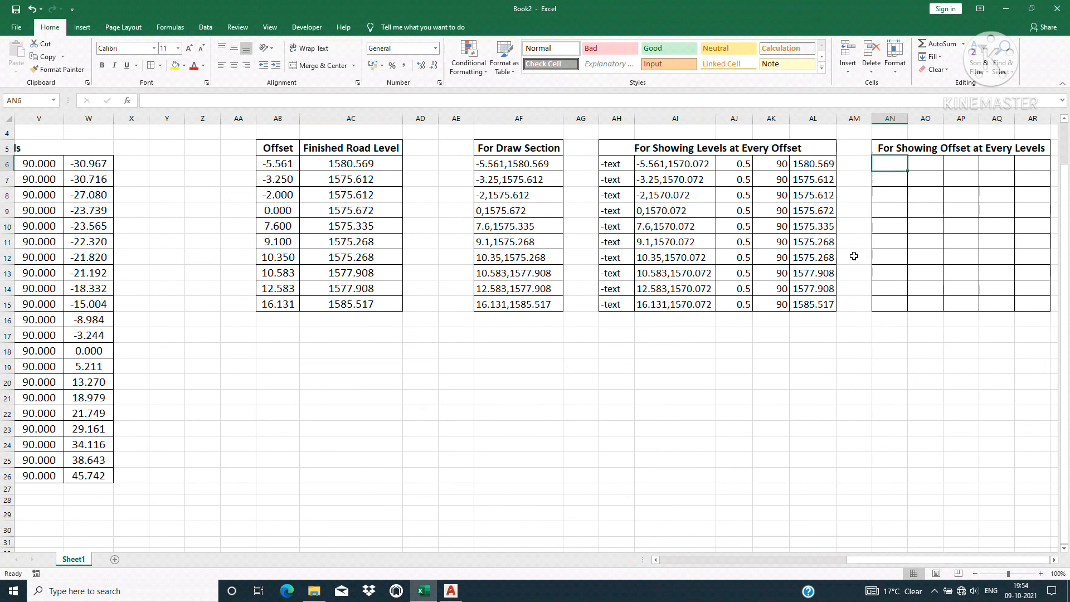
type("+\"-text")
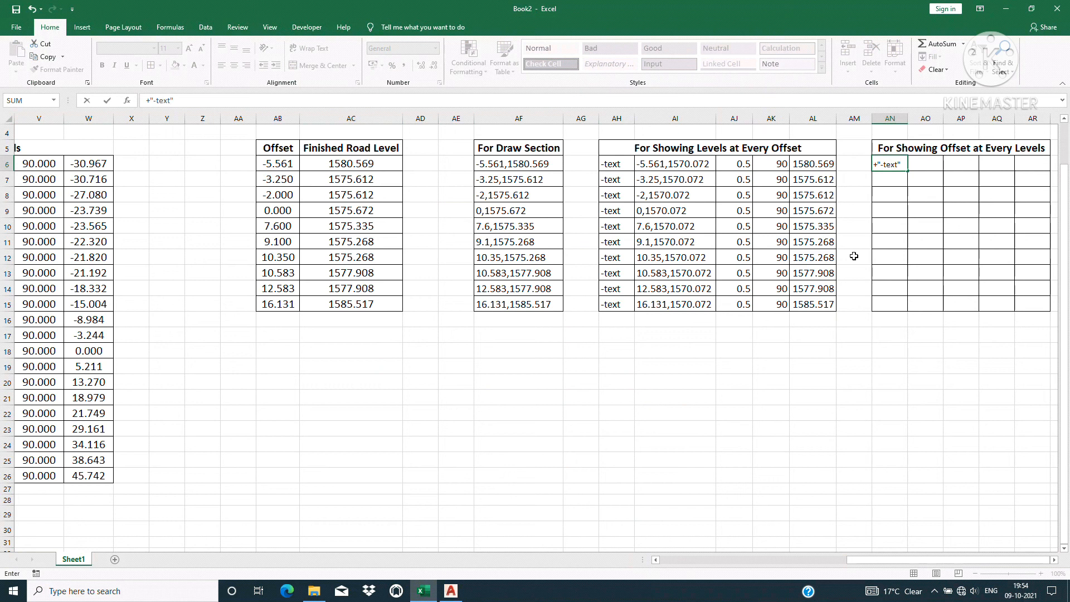
type("\"")
key("Return")
Step: Enter the formula +CONCATENATE(AB6,",",1570.072) in AO6 as the offset label's insertion point and autofit column AO
left_click(931, 165)
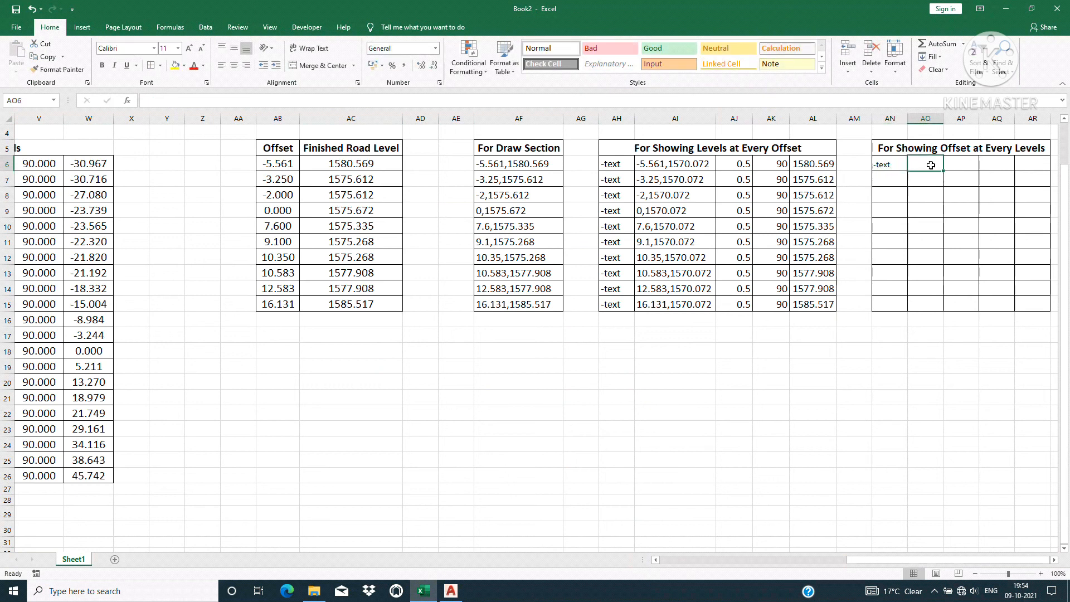
type("+conc")
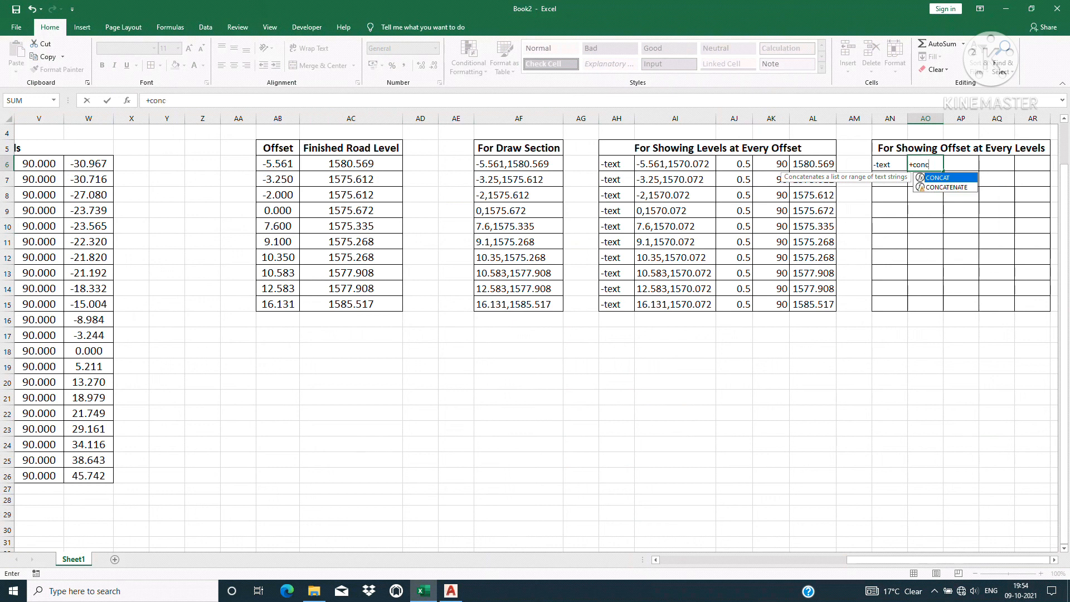
key("Down")
key("Tab")
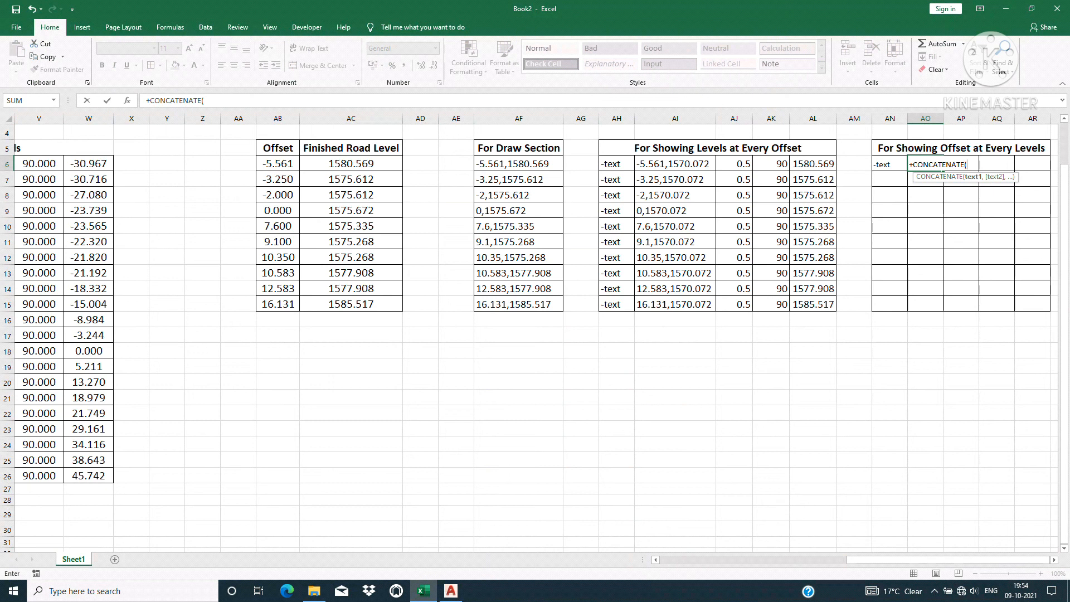
left_click(277, 164)
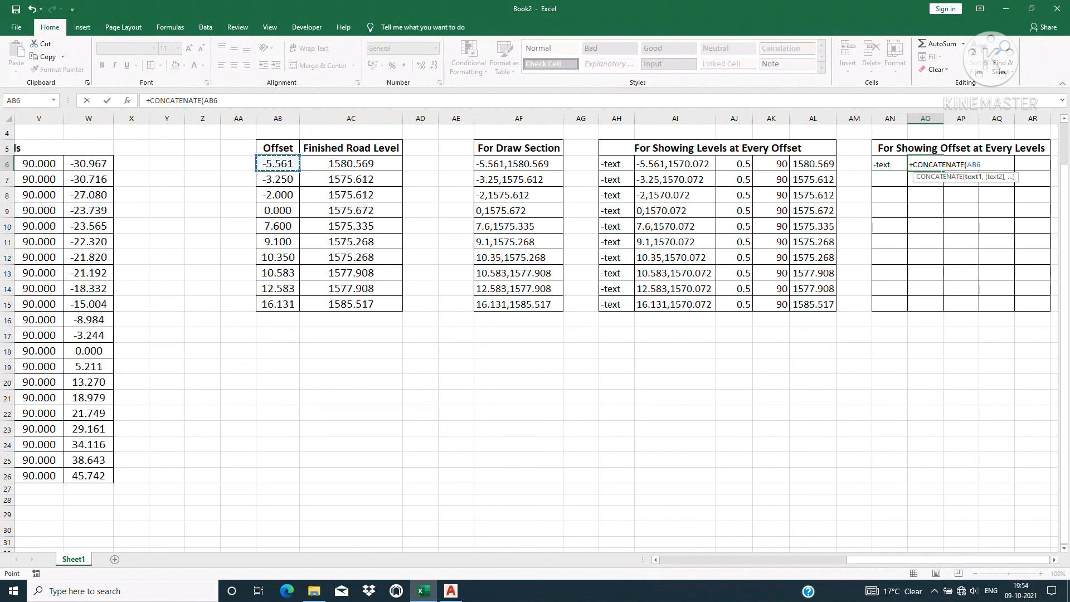
type(",")
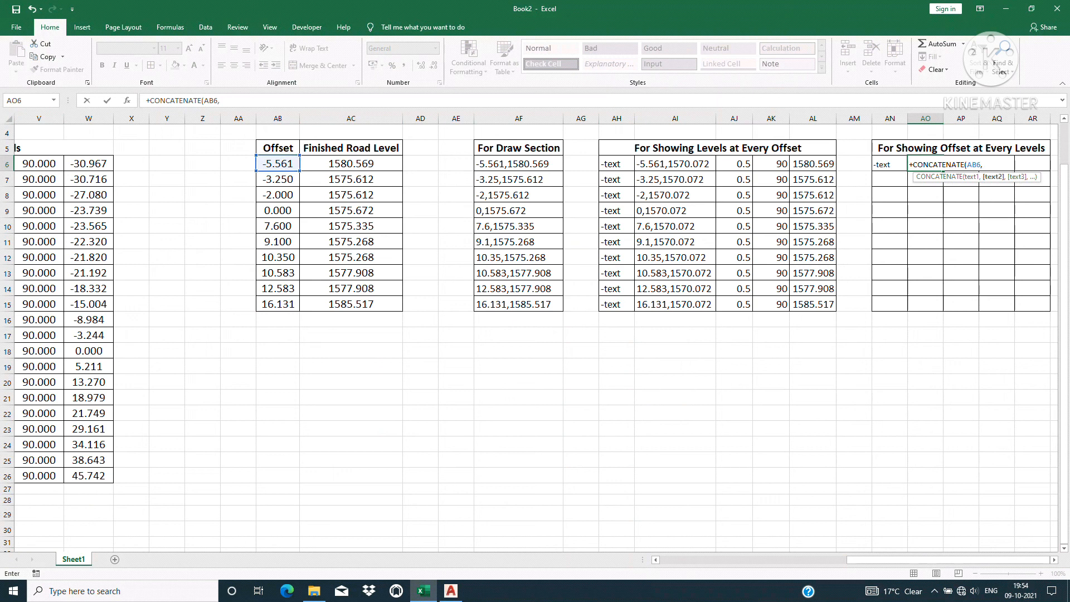
type("\",\",1570.0")
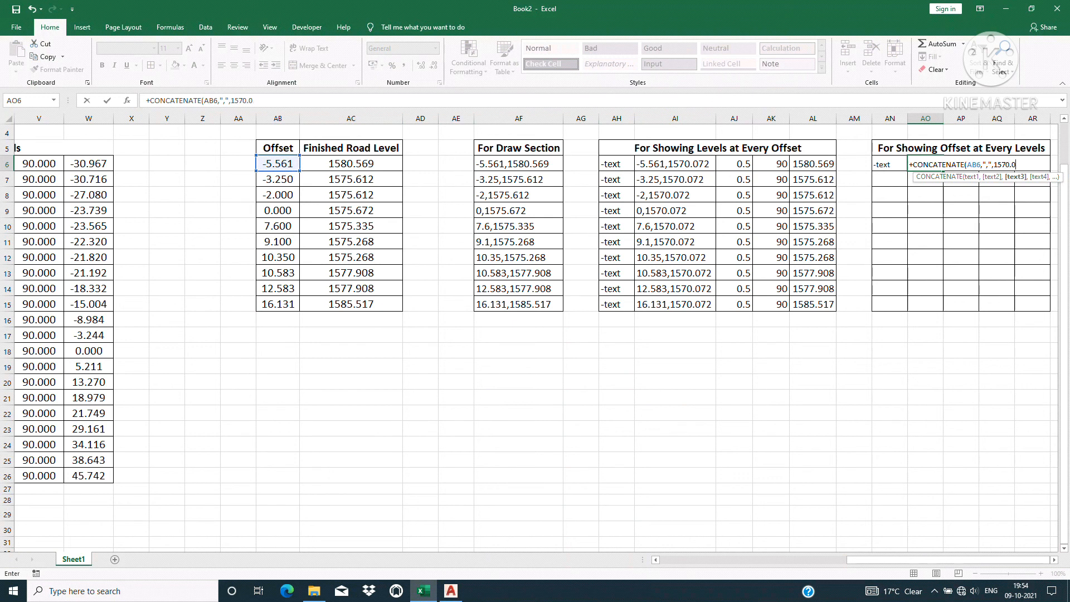
type("72")
key("Return")
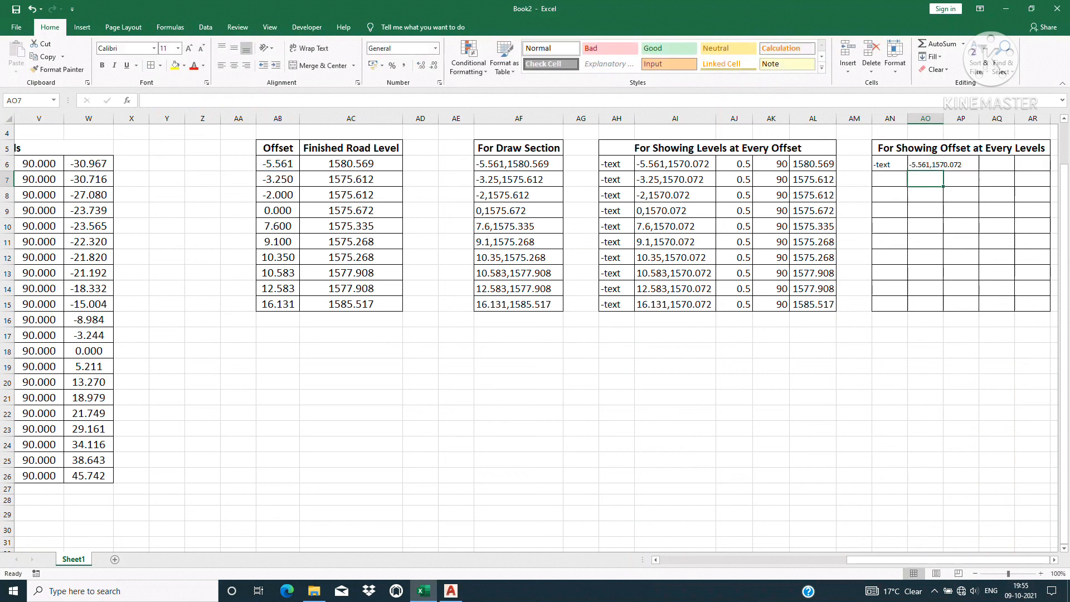
left_click(961, 164)
double_click(943, 118)
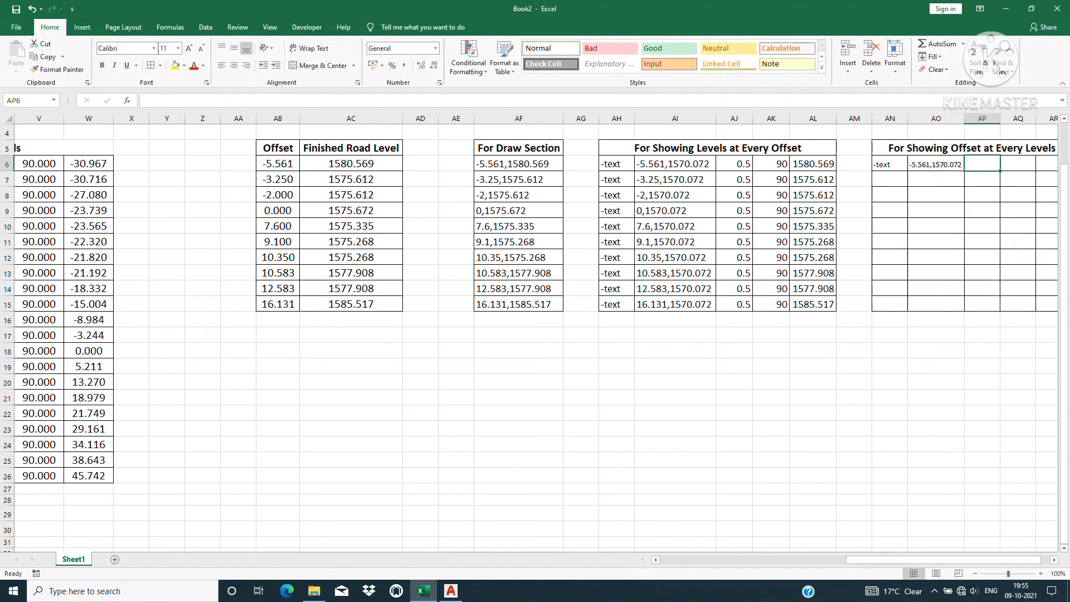
Step: Enter the first offset label's text height .5 in AP6 and rotation angle 90 in AQ6
scroll(536, 335, "right", 1)
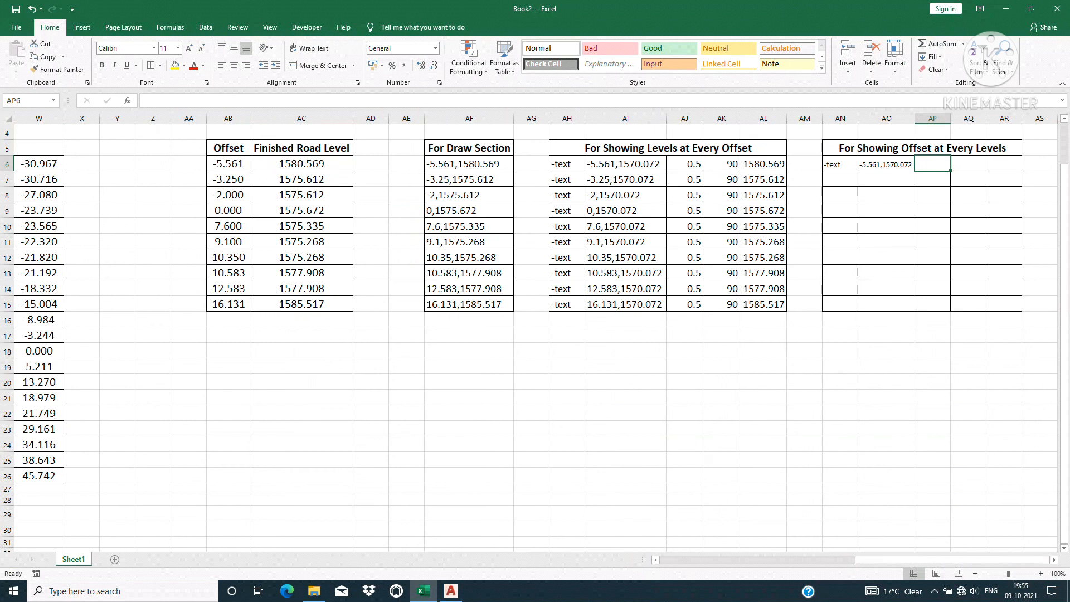
type(".5")
key("Tab")
type("90")
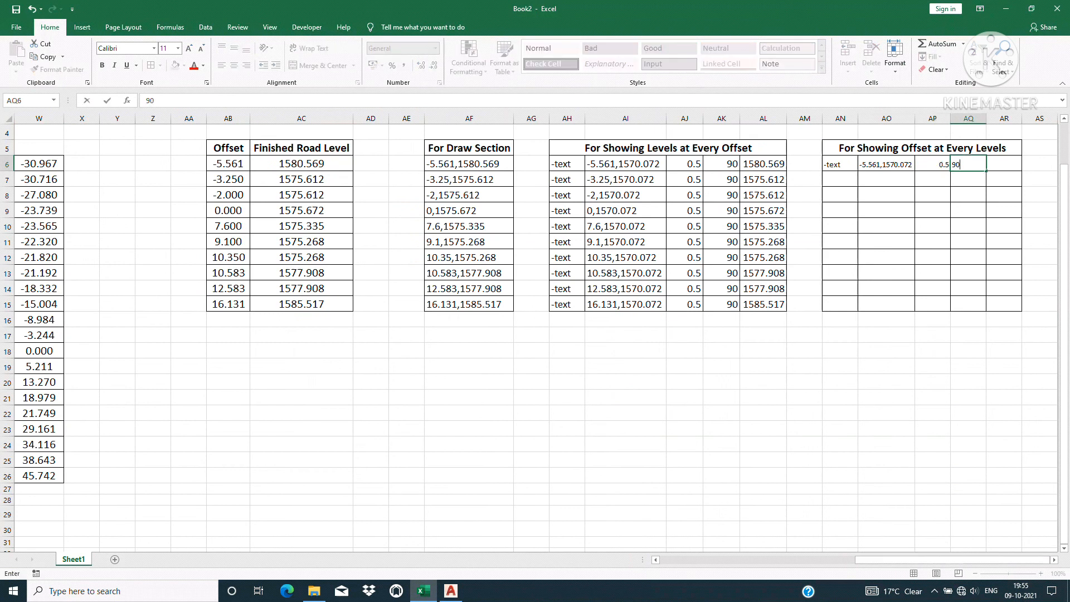
key("Tab")
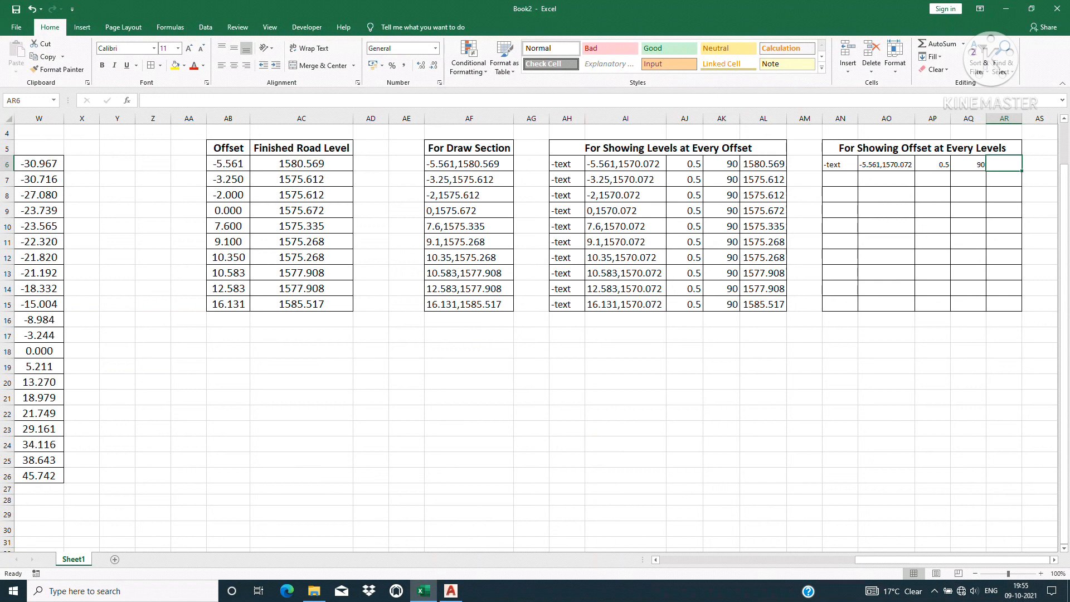
Step: Enter the formula +AB6 in AR6 so the label text takes the first finished road offset
type("+")
key("Left")
key("Left")
key("Left")
key("Left")
key("Left")
key("Left")
key("Left")
key("Left")
key("Left")
key("Left")
key("Left")
key("Left")
key("Left")
key("Left")
key("Left")
key("Left")
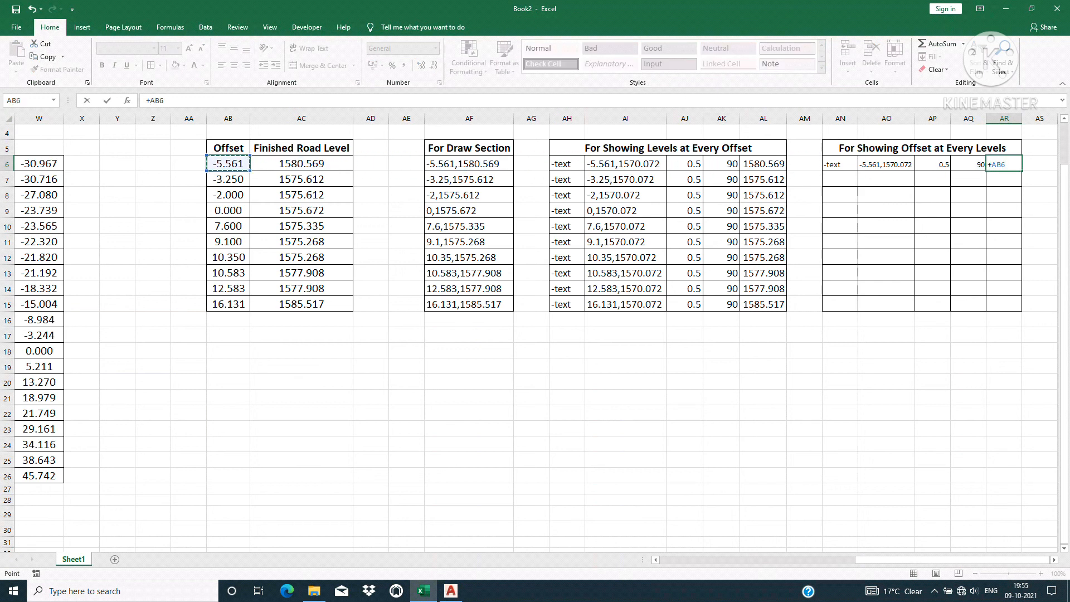
key("Return")
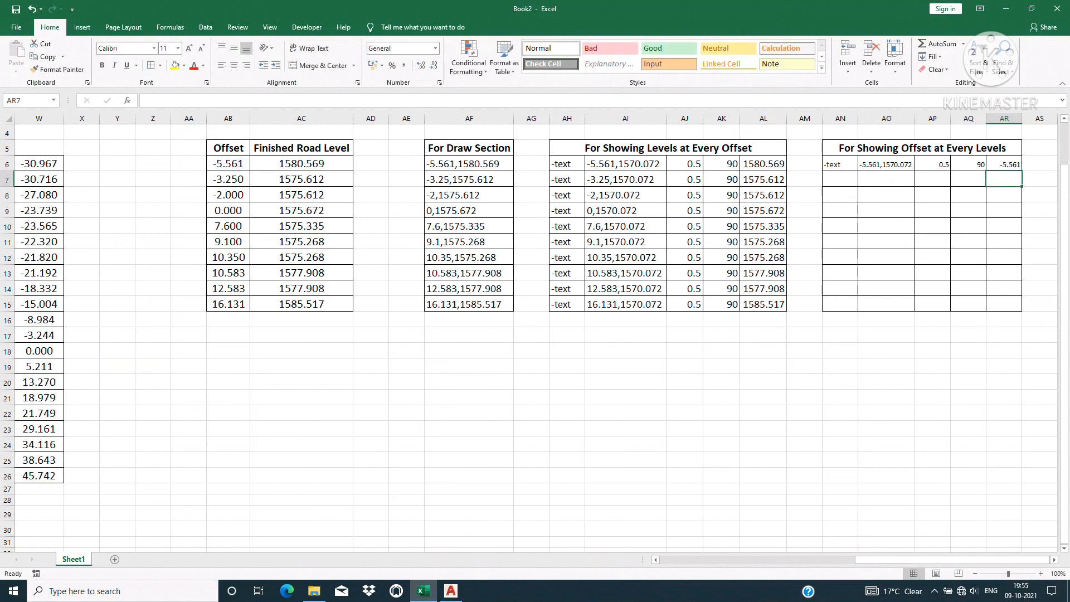
Step: Fill AN6:AR6 down through row 15 at font size 14 and autofit column AO to its contents
left_click_drag(841, 164, 1022, 310)
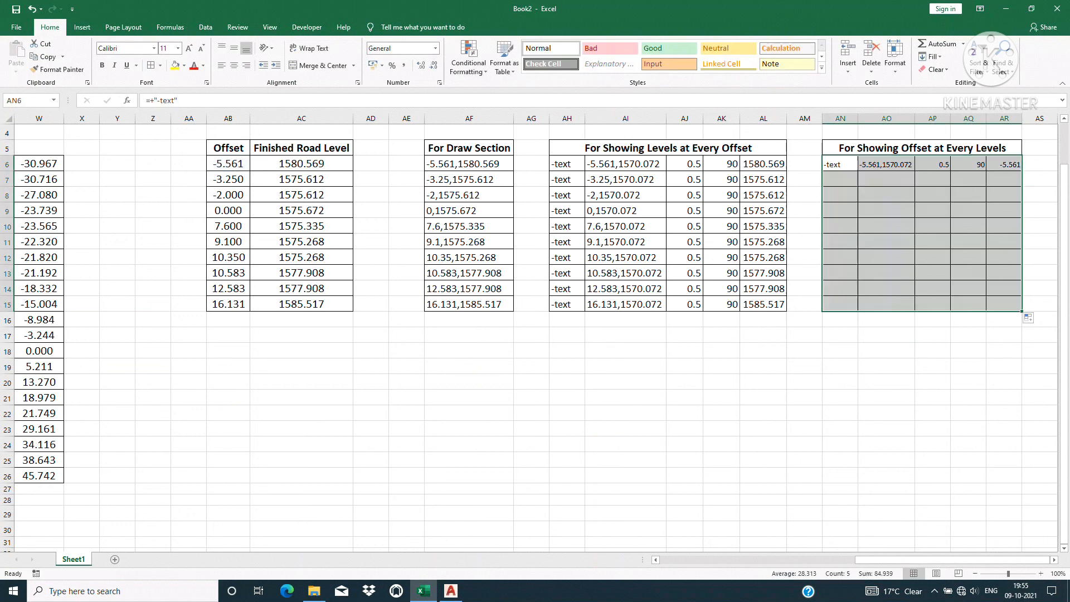
left_click(189, 48)
left_click(189, 48)
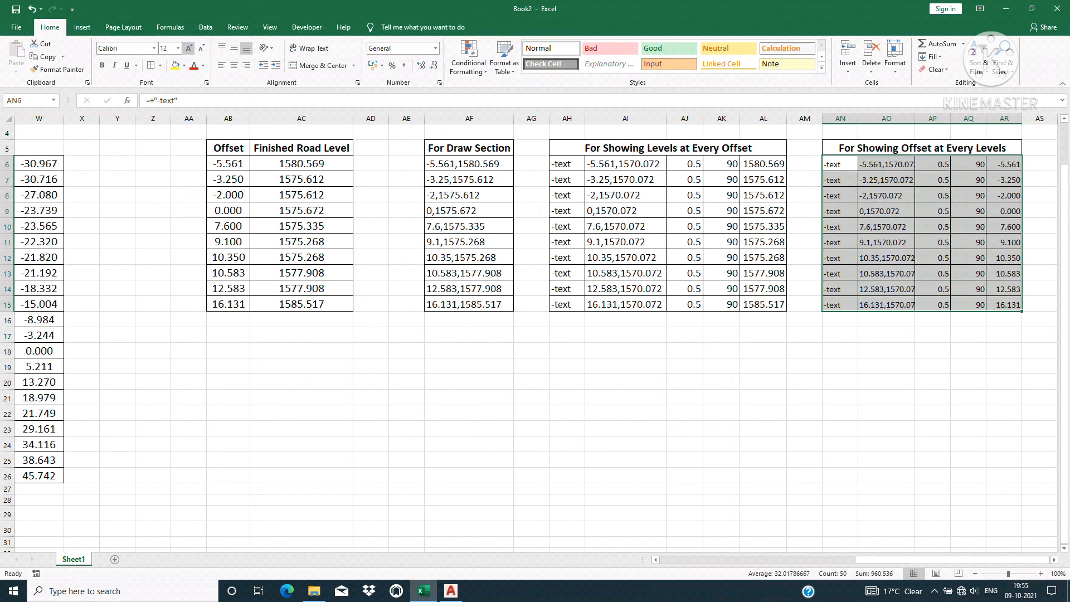
double_click(915, 118)
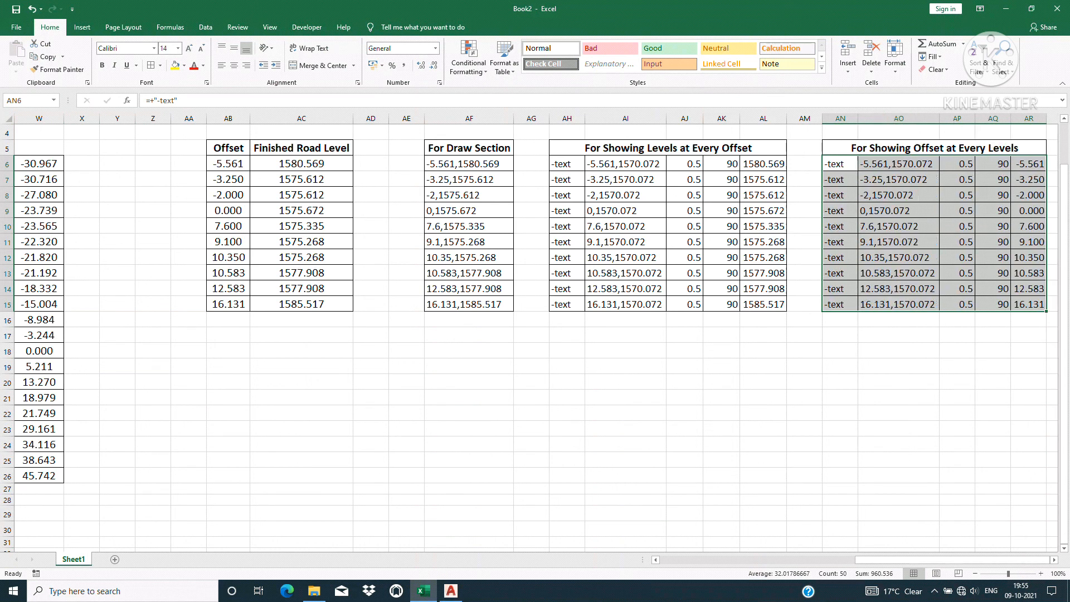
left_click(899, 335)
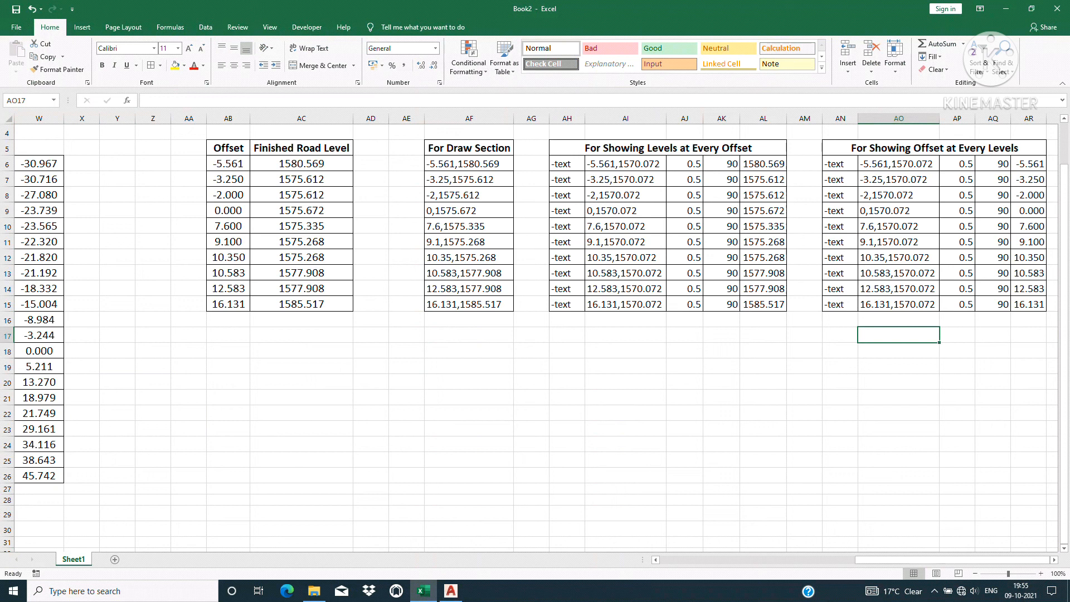
Step: Copy the ground line coordinate pairs K6:K26 under For Draw OGL
left_click(896, 560)
left_click(804, 444)
left_click_drag(942, 559, 782, 559)
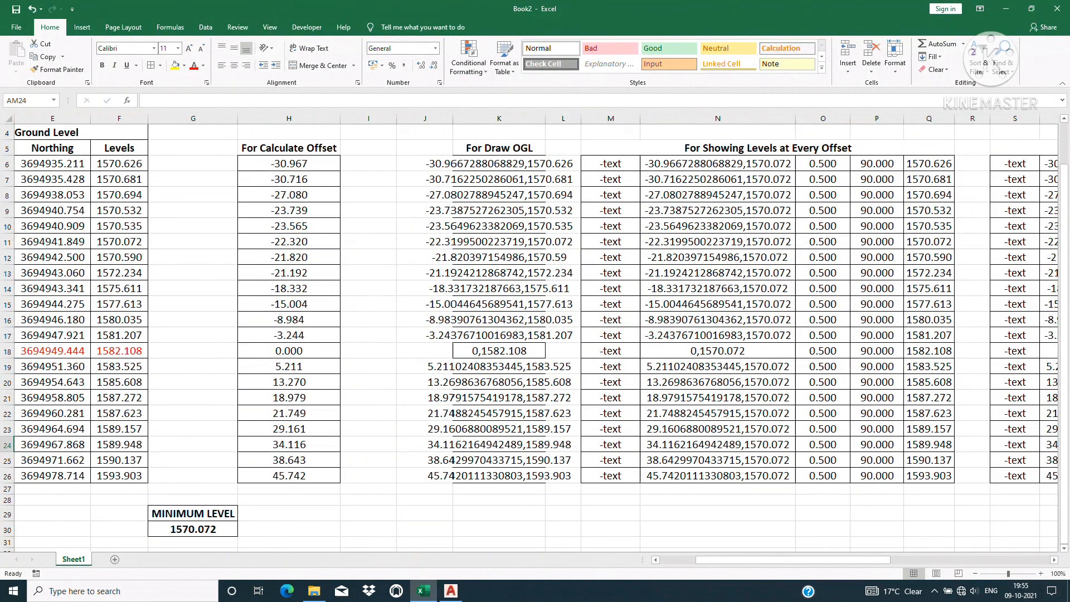
left_click_drag(499, 163, 499, 475)
left_click(554, 491)
right_click(489, 373)
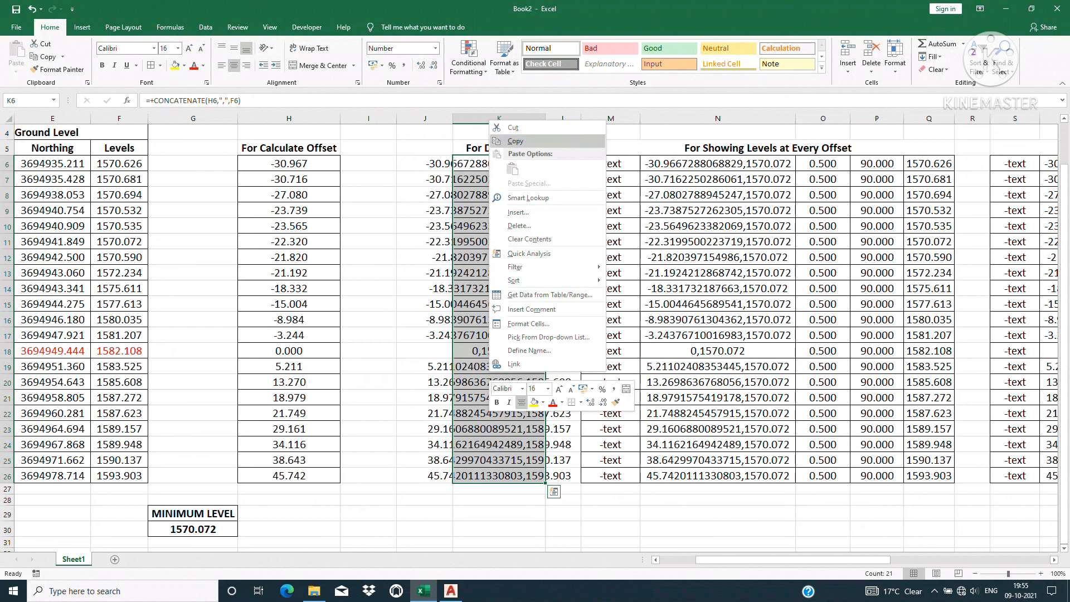
left_click(516, 141)
Step: Switch to AutoCAD and draw the original ground line as a polyline through the copied coordinates
left_click(451, 591)
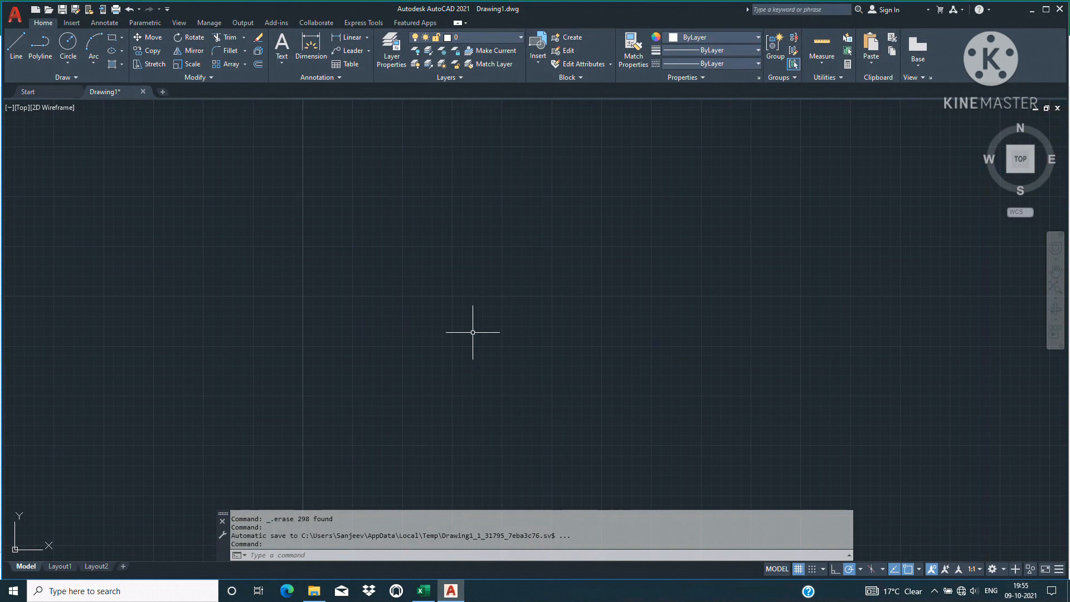
type("PL")
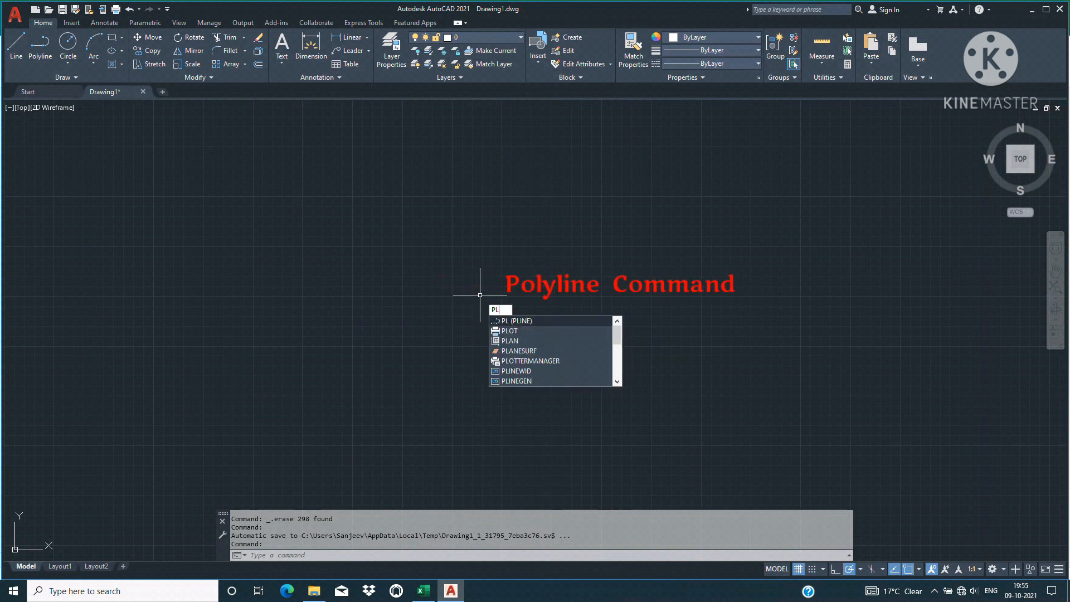
key("Return")
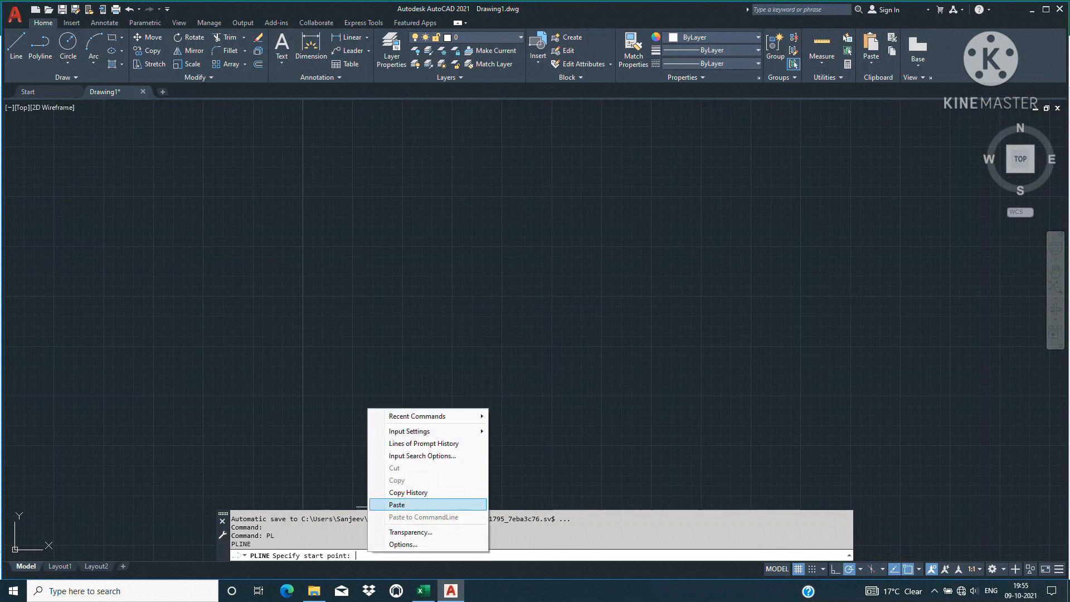
left_click(397, 505)
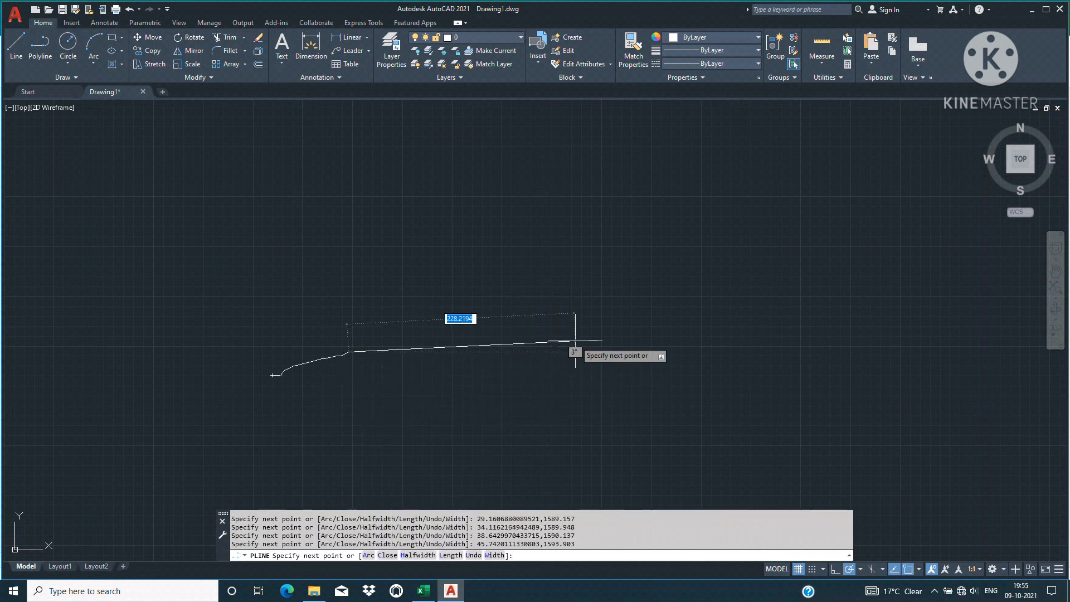
key("Return")
scroll(278, 387, "up", 5)
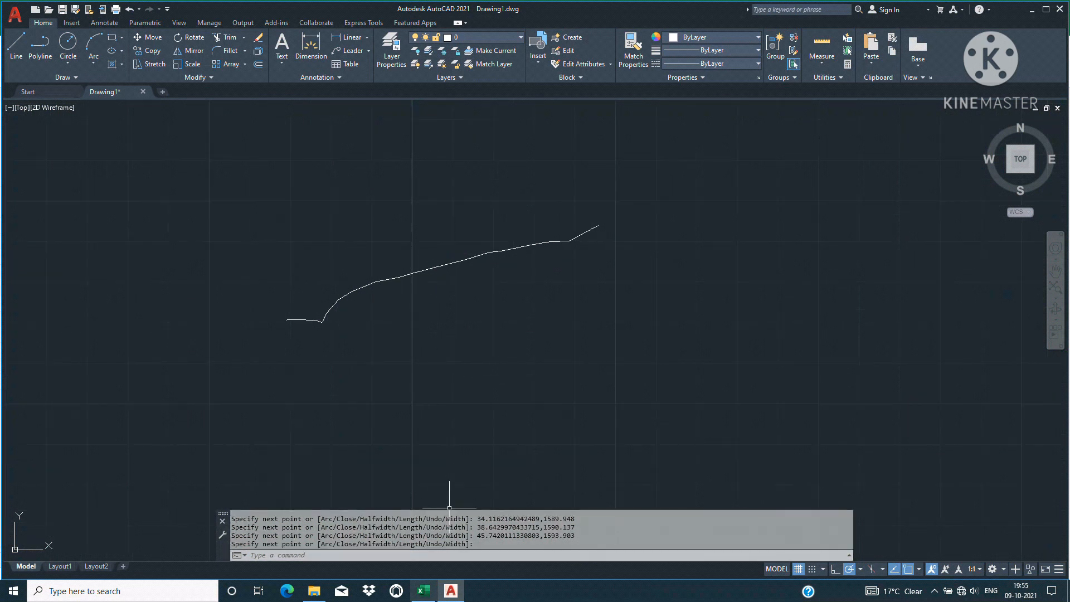
Step: Switch to Excel and copy the ground level label data M6:Q26 under For Showing Levels at Every Offset
left_click(423, 591)
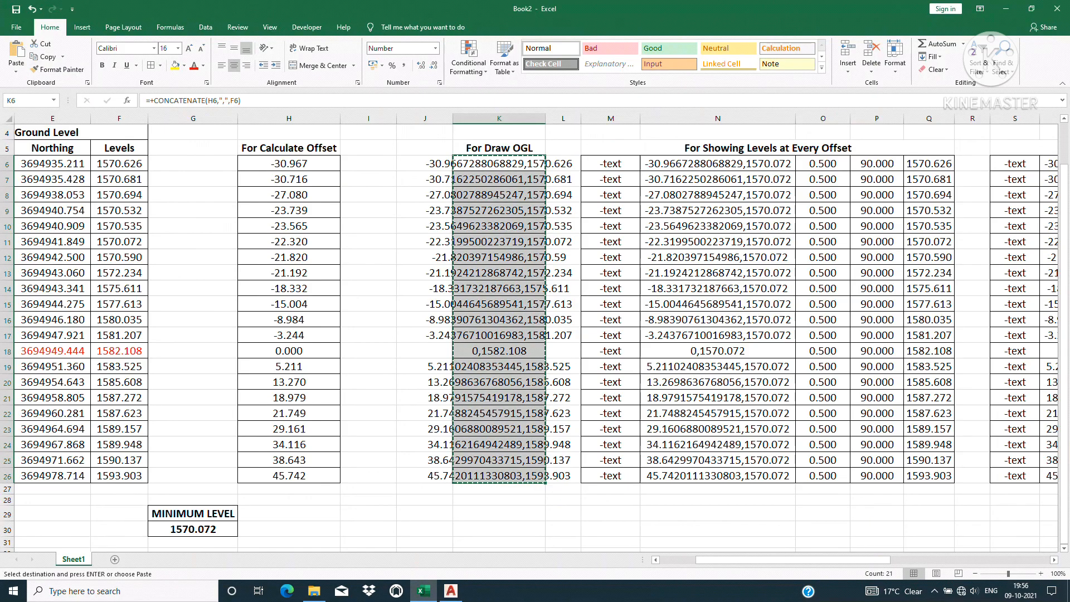
left_click(718, 367)
left_click(718, 288)
left_click_drag(611, 163, 929, 475)
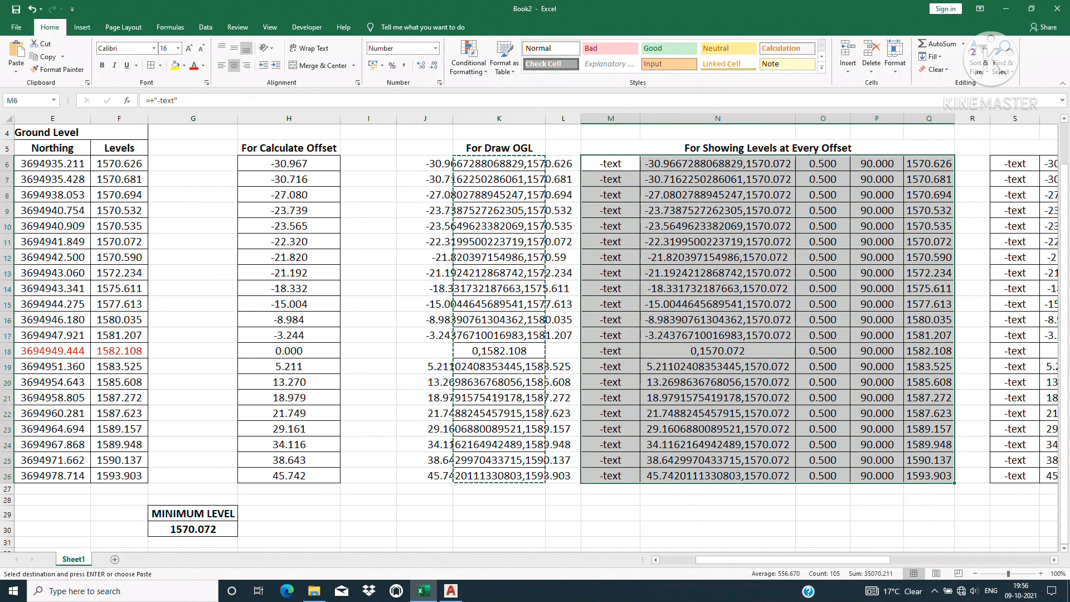
right_click(720, 280)
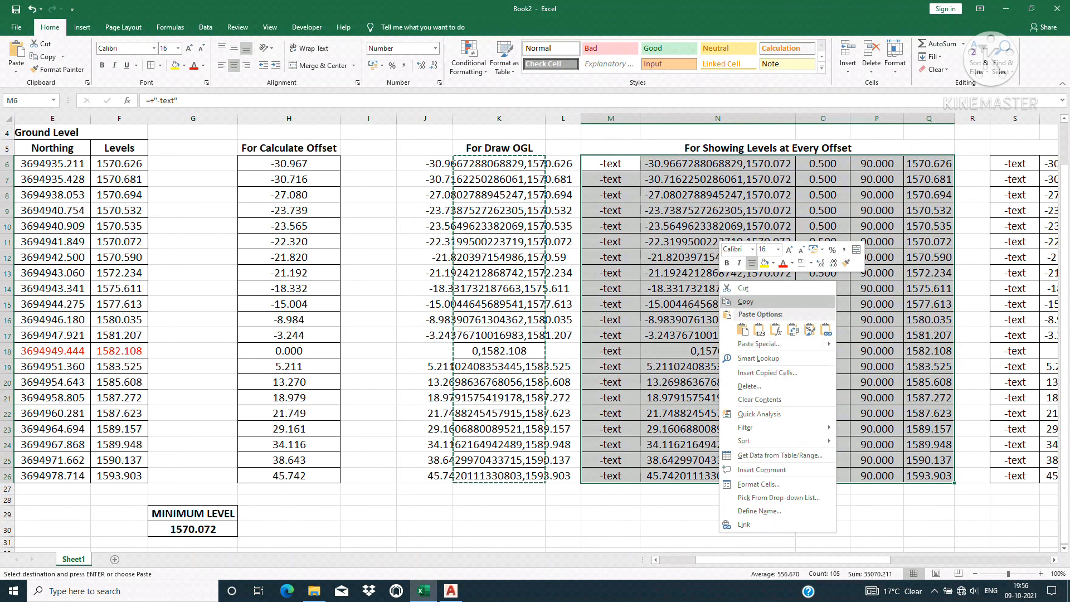
left_click(745, 301)
Step: Switch to AutoCAD and paste the copied level data into the command line to create the level labels
left_click(451, 591)
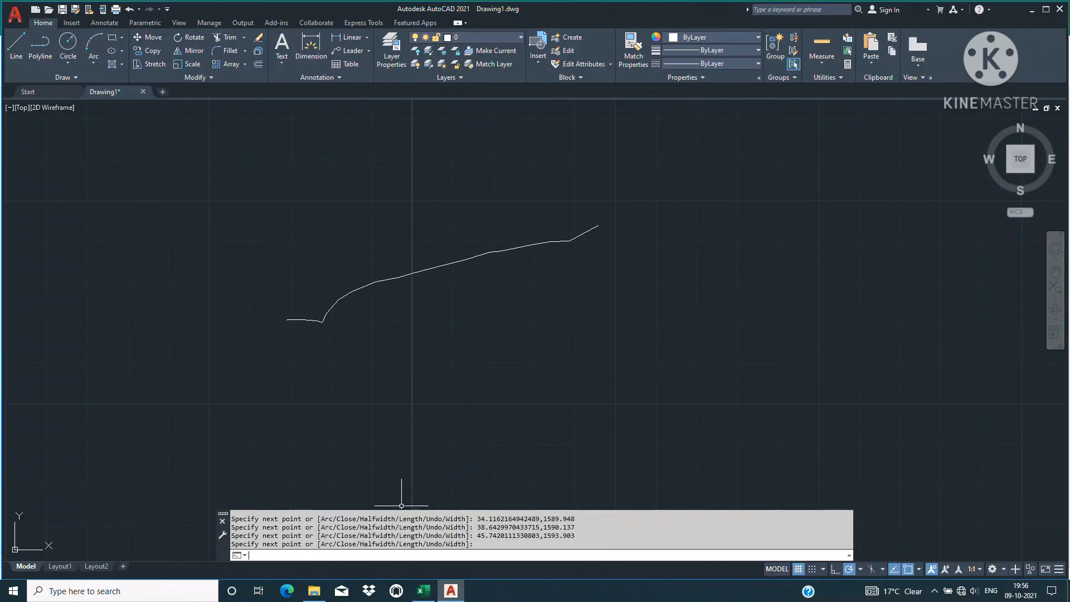
right_click(323, 550)
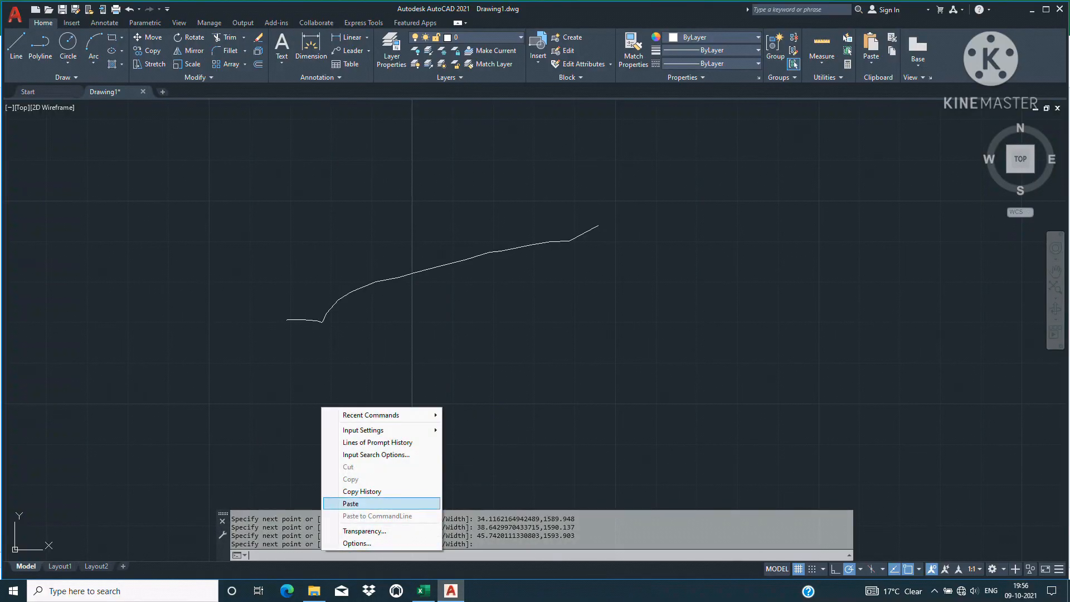
left_click(351, 503)
scroll(283, 323, "up", 3)
scroll(268, 284, "down", 2)
Step: Move all the ground level labels straight down, clear below the ground line
left_click(269, 251)
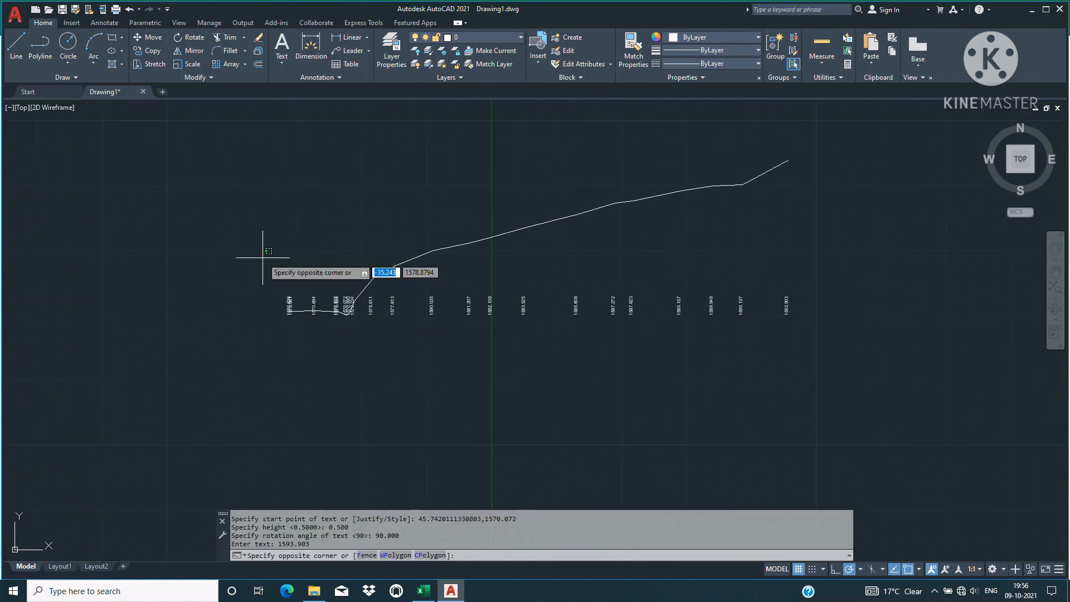
left_click(875, 369)
type("m")
key("Return")
left_click(892, 290)
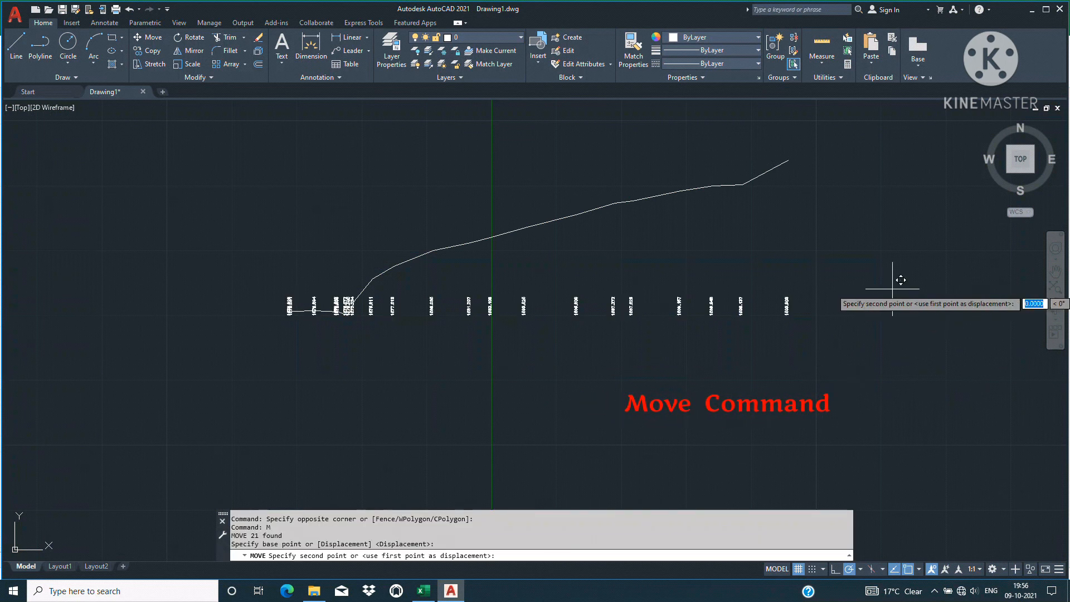
left_click(892, 366)
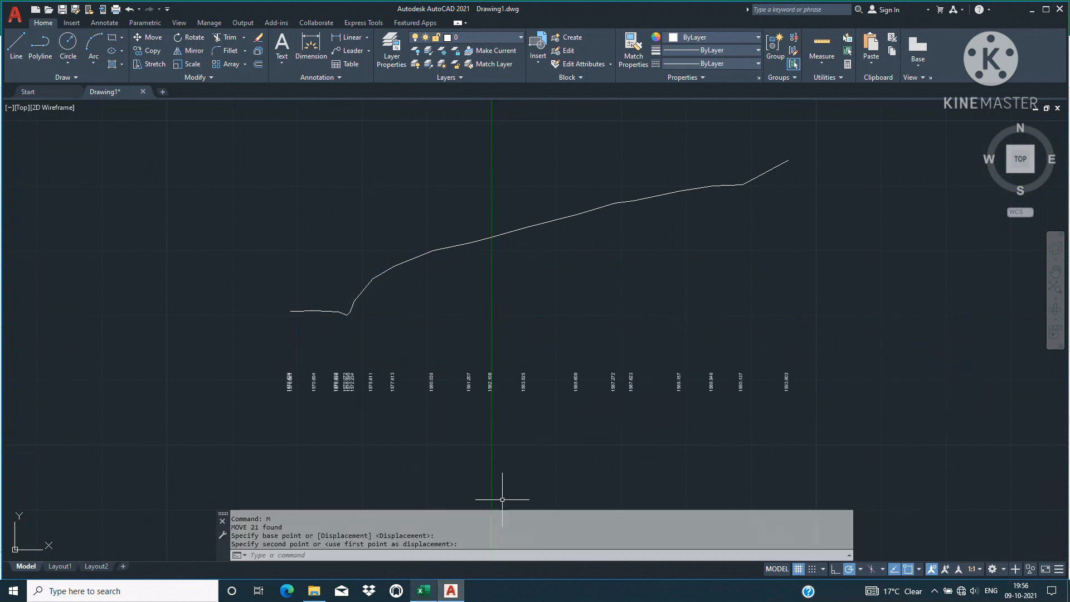
Step: Switch to Excel and copy the ground offset label data S6:W26 under For Showing Offset at Every Levels
key("alt+Tab")
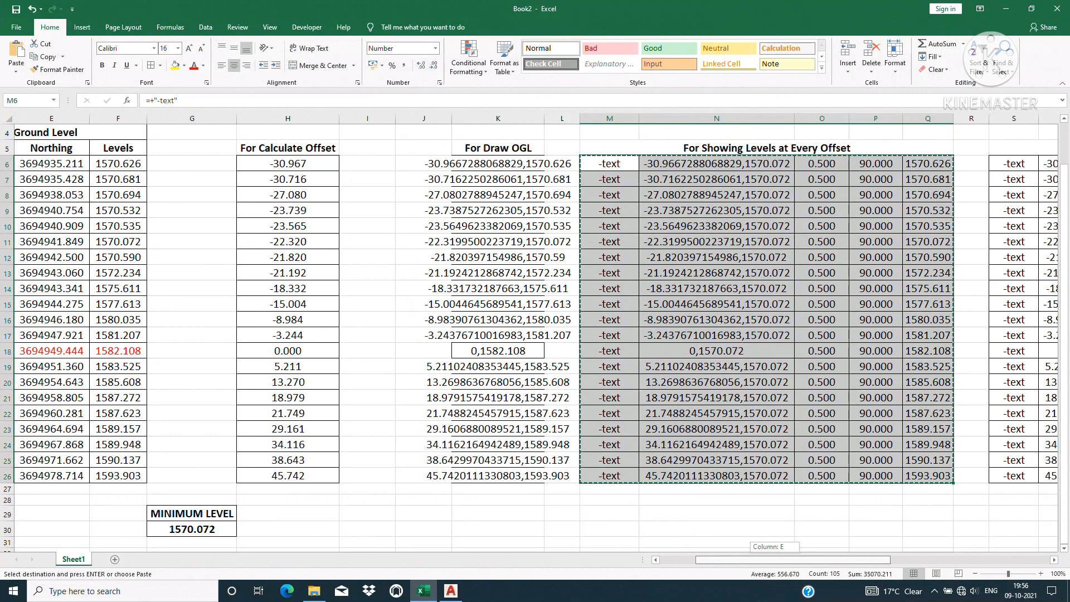
scroll(535, 334, "right", 7)
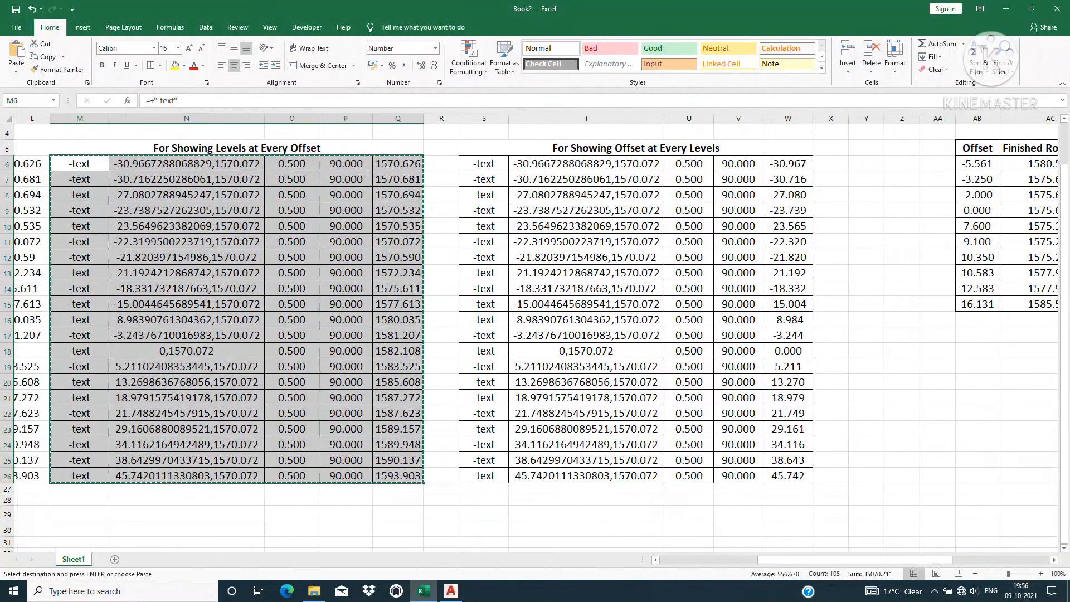
left_click(587, 367)
left_click_drag(483, 164, 788, 475)
right_click(600, 403)
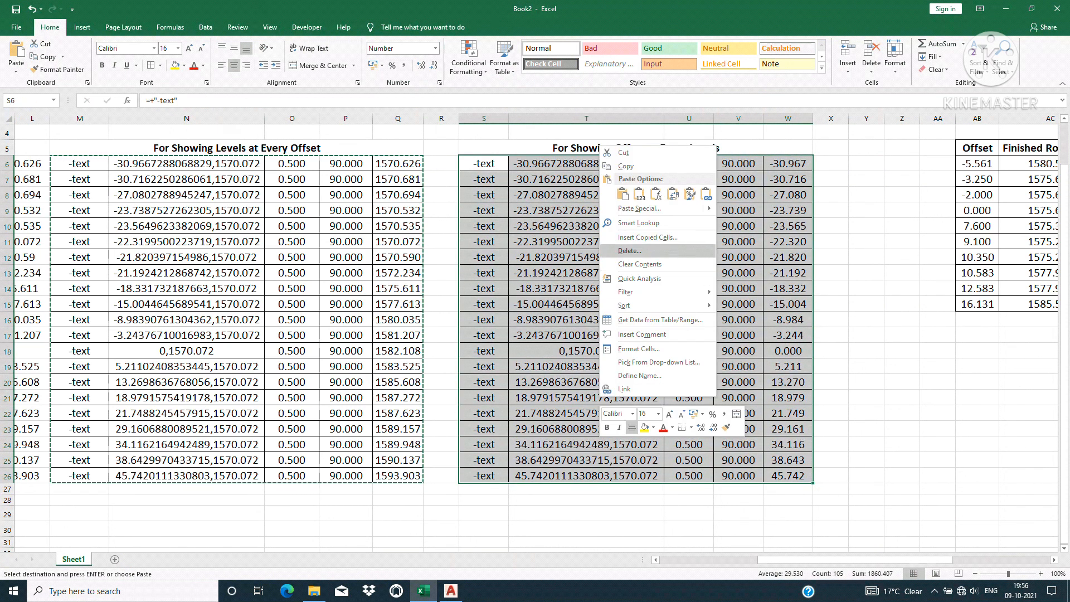
left_click(625, 166)
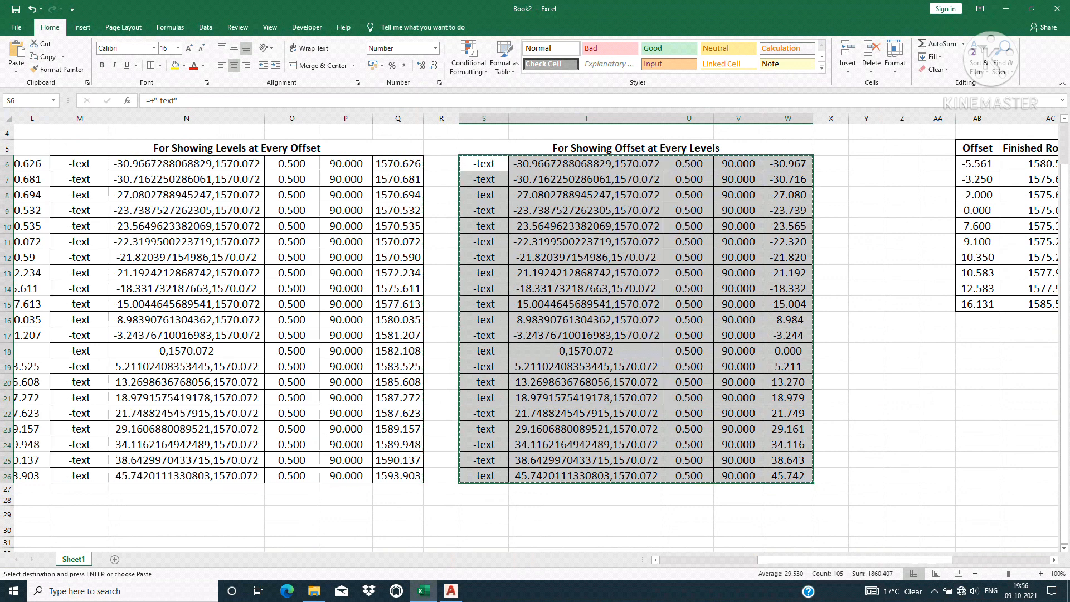
Step: Switch to AutoCAD and paste the copied offset data into the command line to create the offset labels
left_click(451, 591)
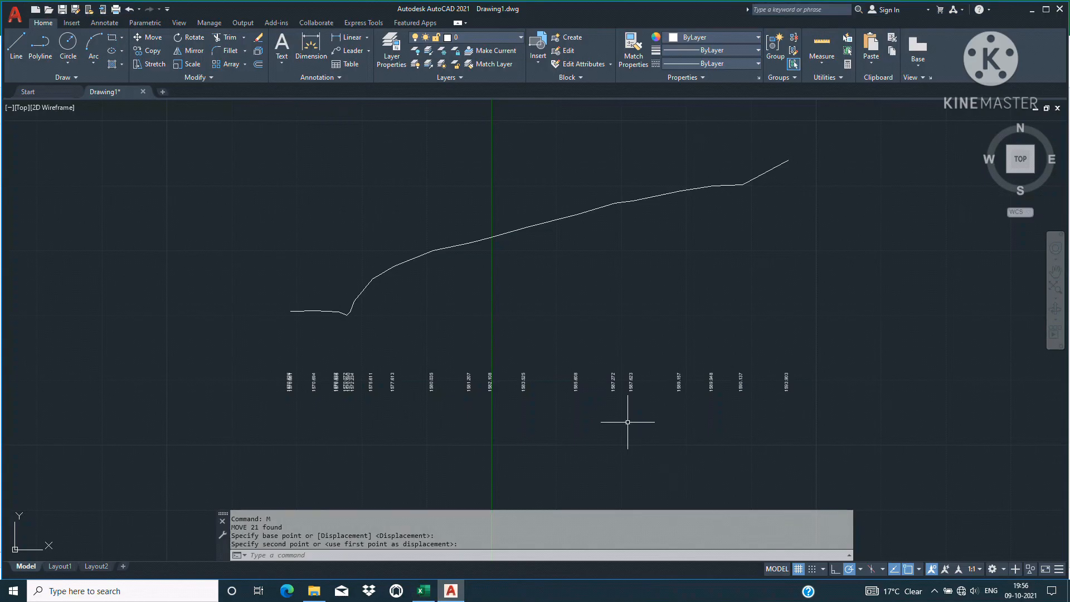
right_click(335, 552)
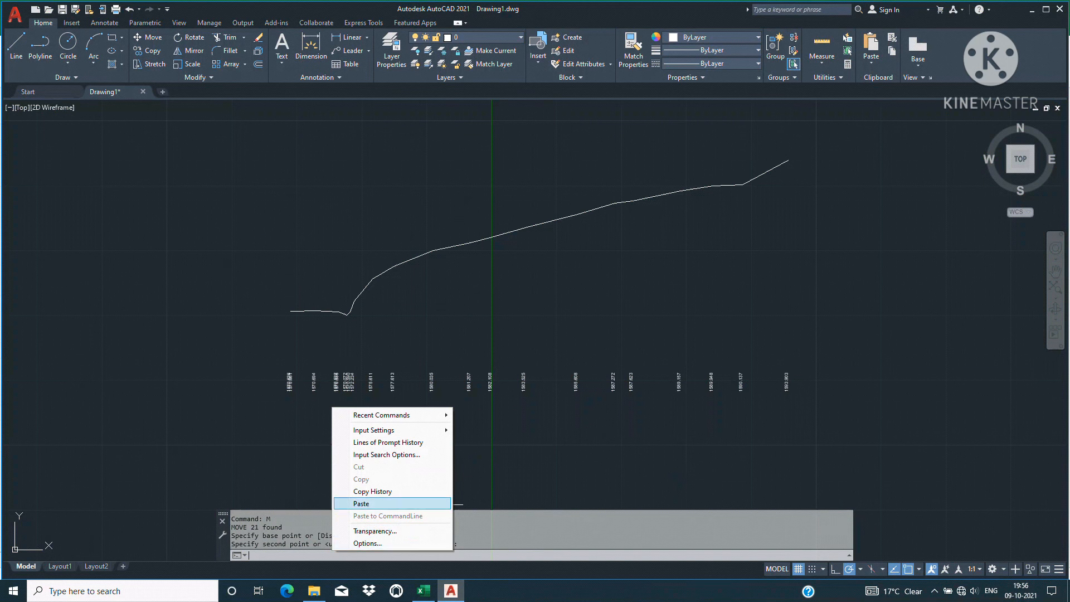
left_click(390, 503)
Step: Move all the ground offset labels straight down to just above the level labels and inspect both rows
left_click(258, 284)
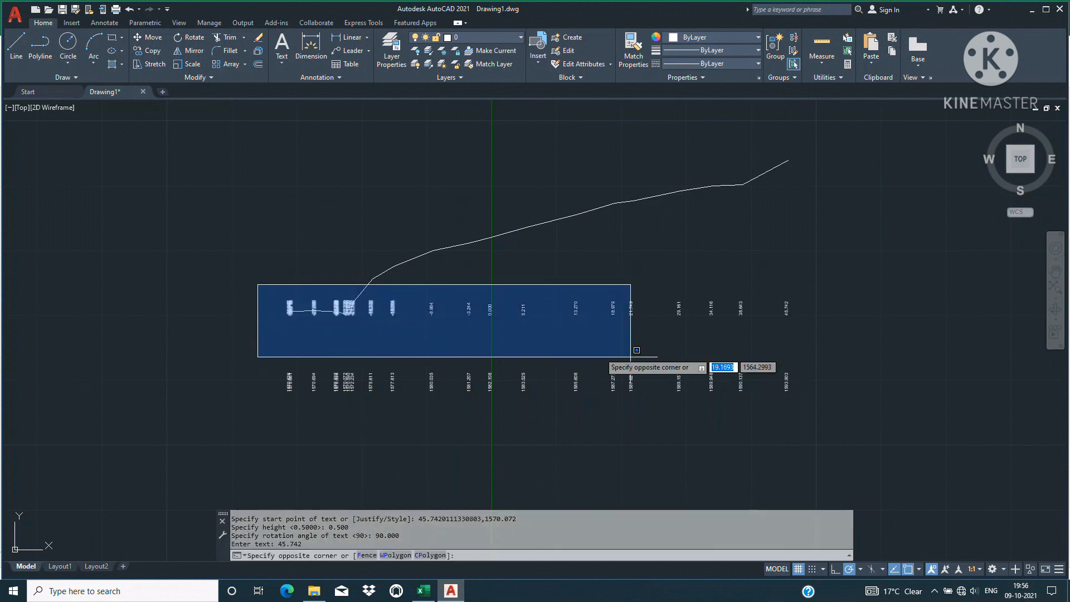
left_click(842, 354)
type("m")
key("Return")
left_click(890, 328)
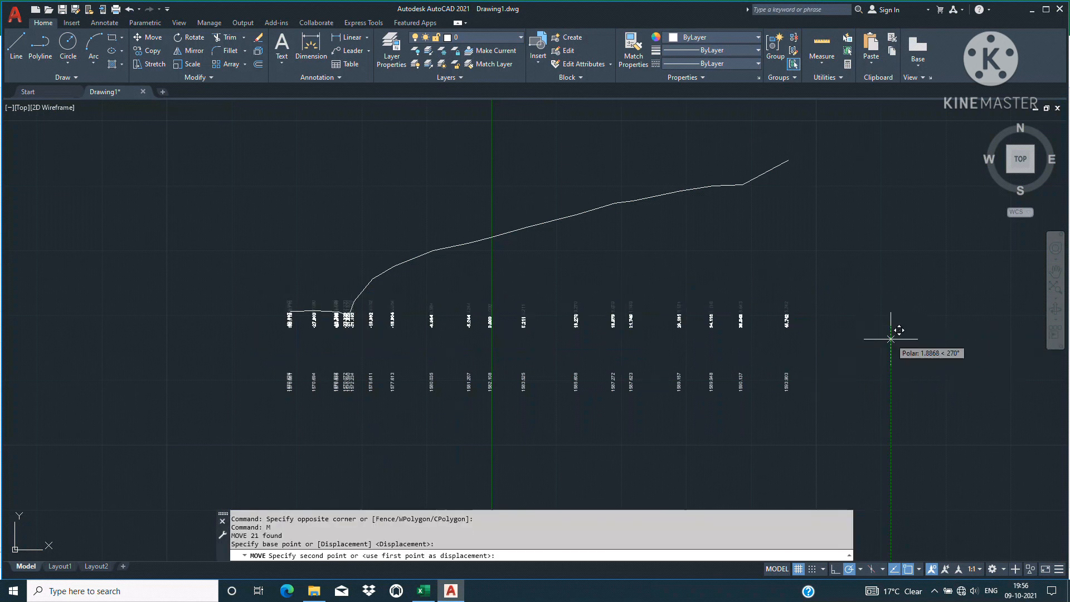
left_click(891, 376)
scroll(371, 361, "up", 6)
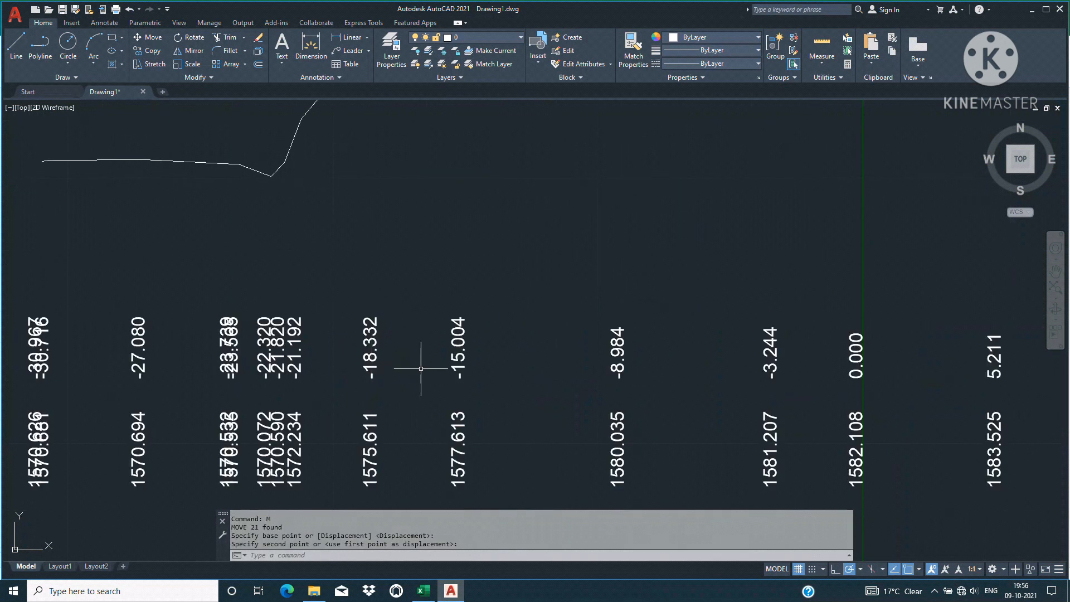
scroll(421, 368, "down", 5)
scroll(779, 376, "up", 5)
scroll(778, 376, "down", 5)
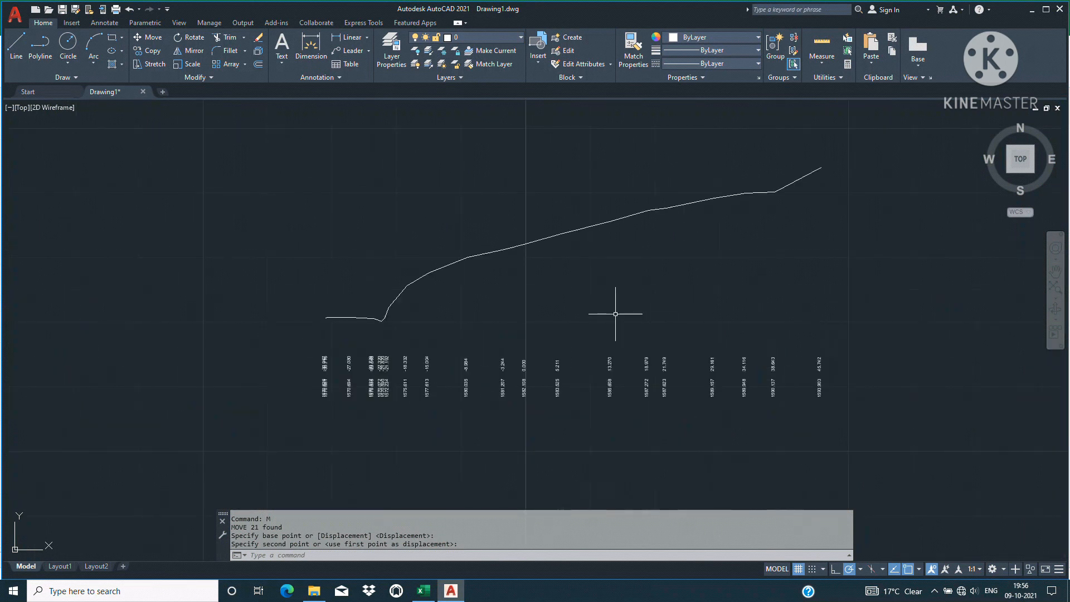
Step: Switch to Excel and copy the finished road section coordinates AF6:AF15 under For Draw Section
left_click(423, 591)
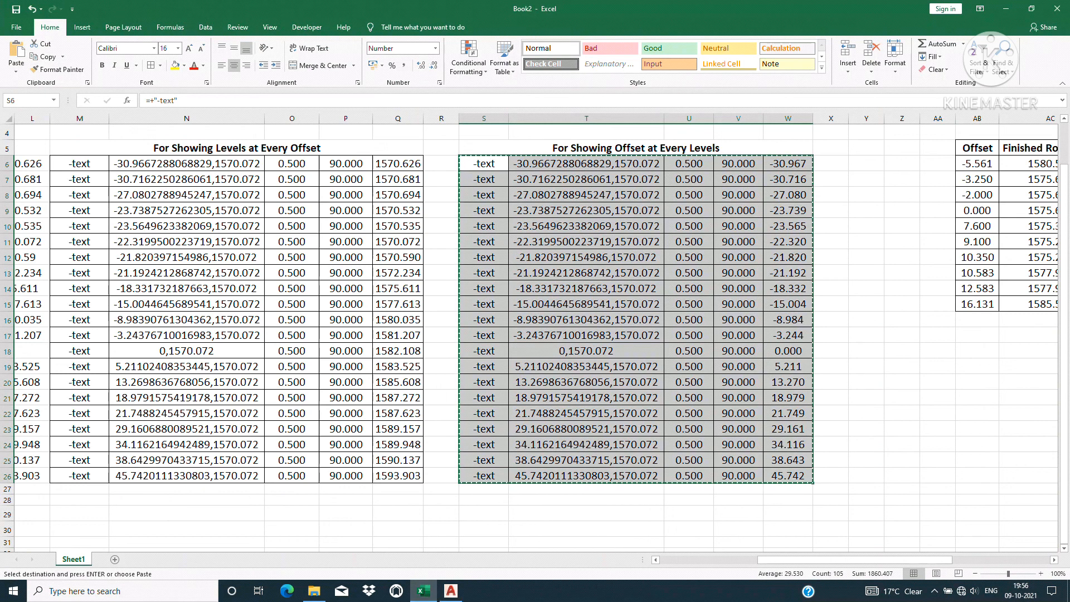
left_click(689, 382)
left_click_drag(841, 560, 920, 559)
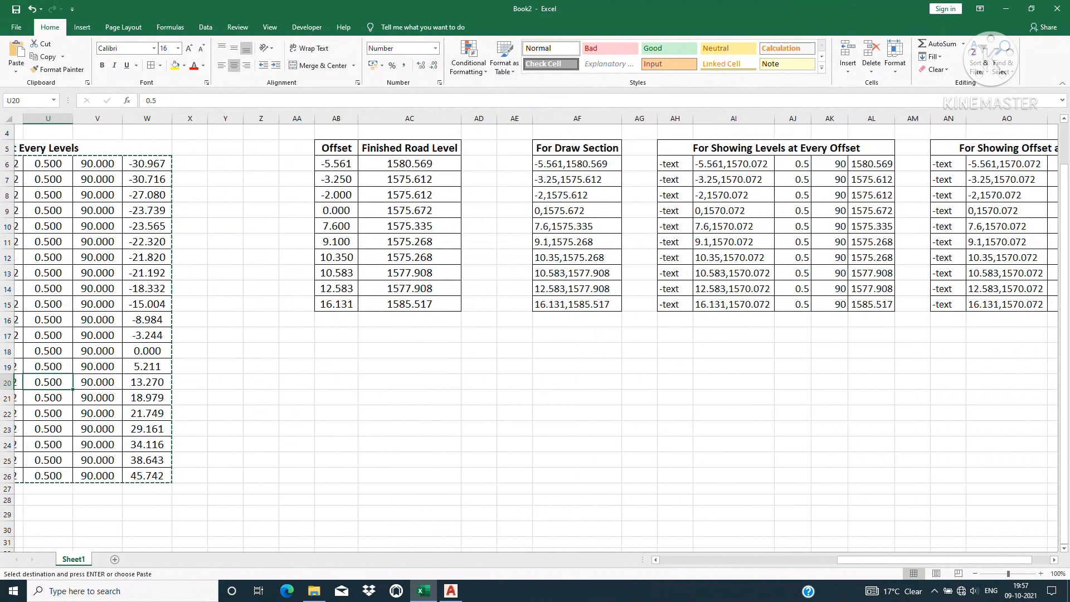
key("Escape")
left_click_drag(569, 164, 569, 304)
key("ctrl+c")
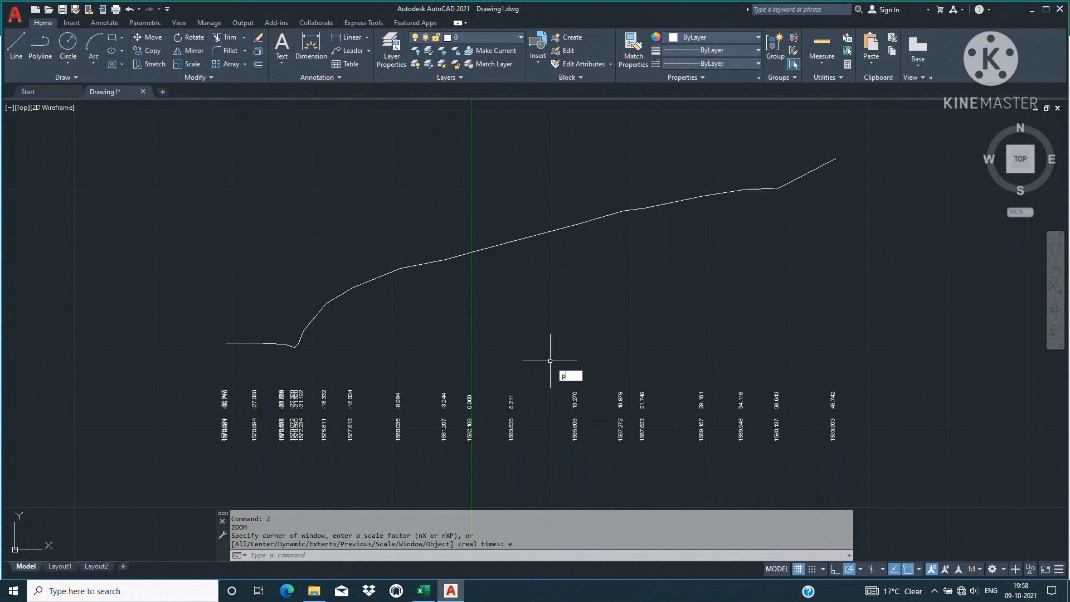
Step: In AutoCAD, draw the finished road section as a polyline from the copied coordinates, ending at 16.131,1585.517
type("l")
key("Return")
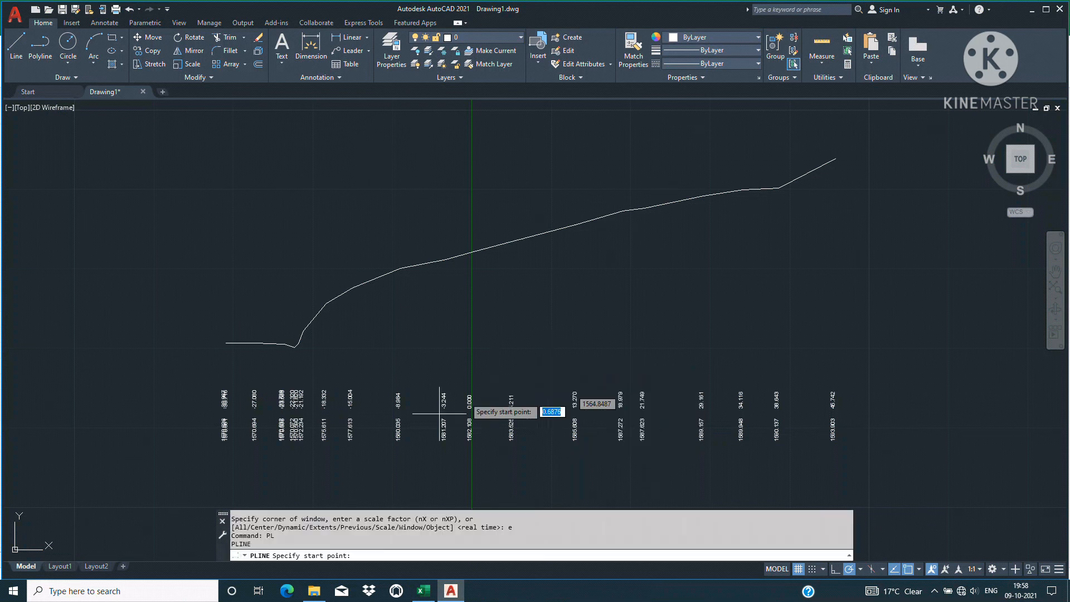
right_click(366, 550)
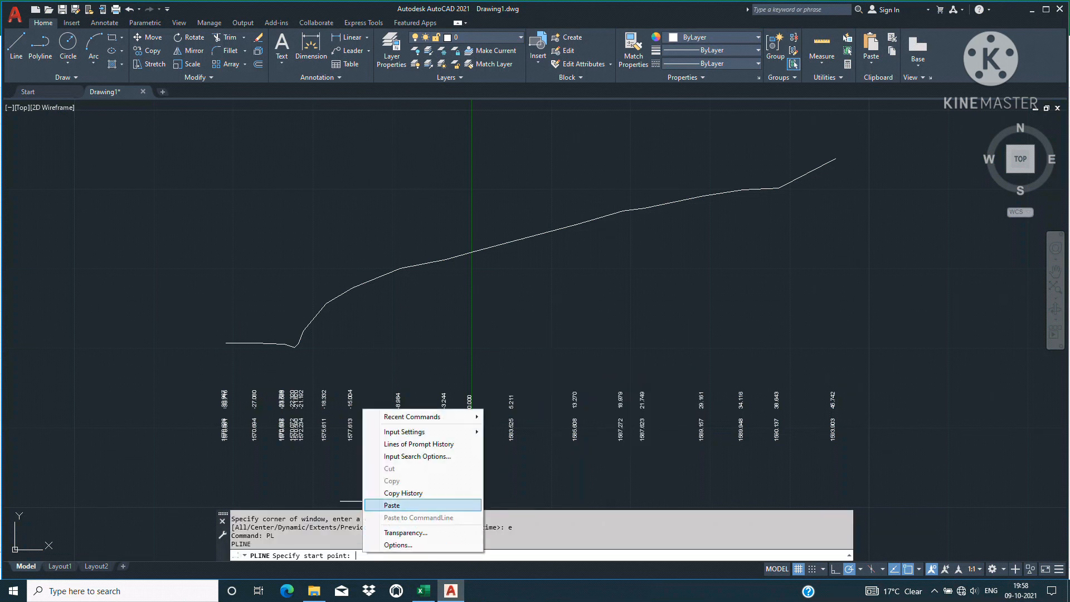
left_click(392, 505)
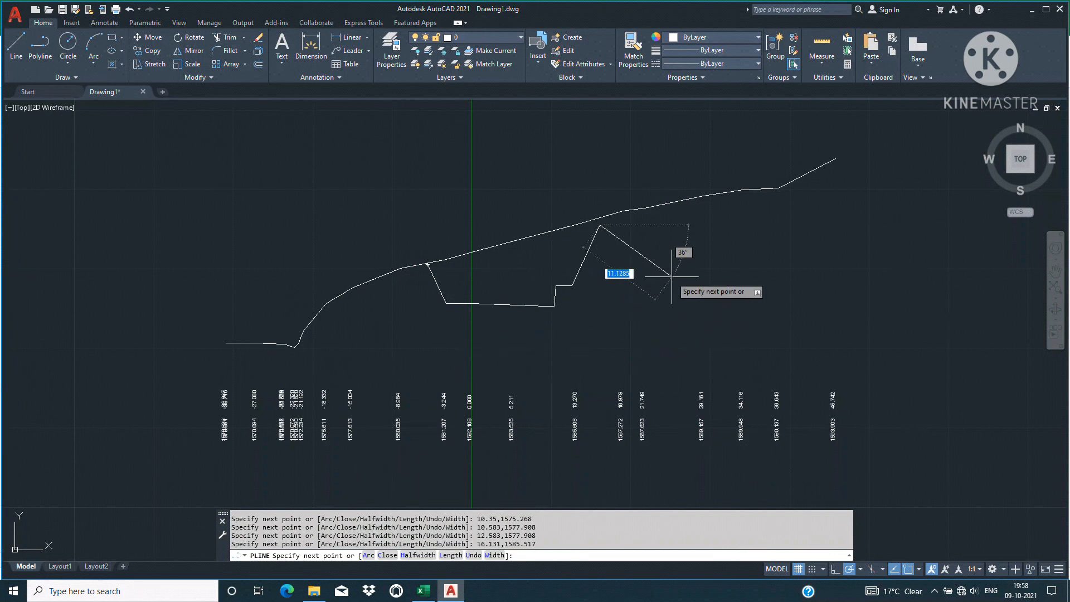
key("Return")
Step: Change the color of the finished road section polyline to red
left_click(582, 268)
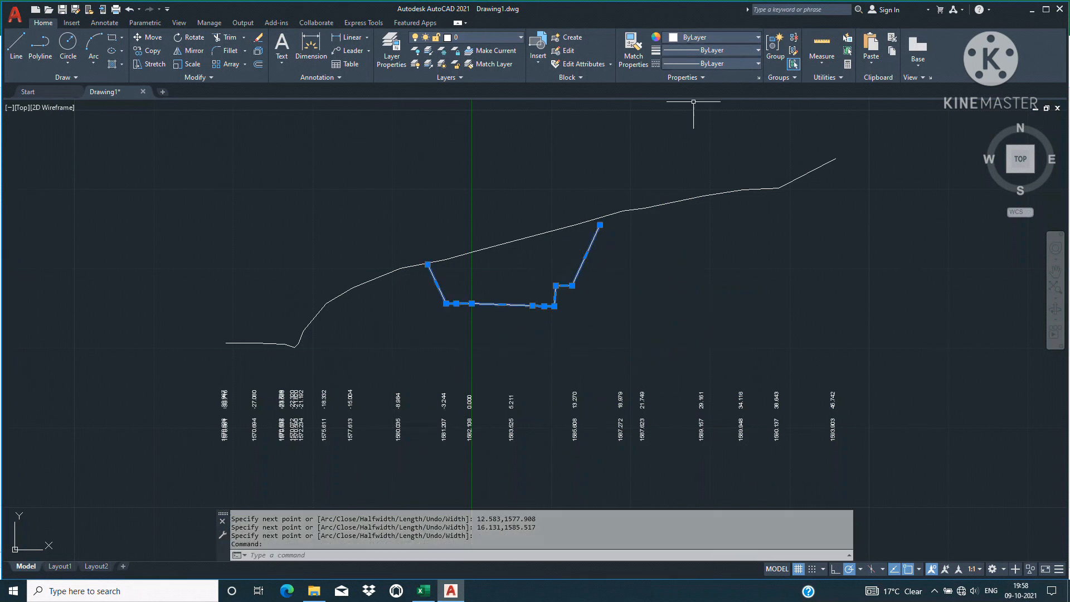
left_click(719, 38)
left_click(671, 151)
key("Escape")
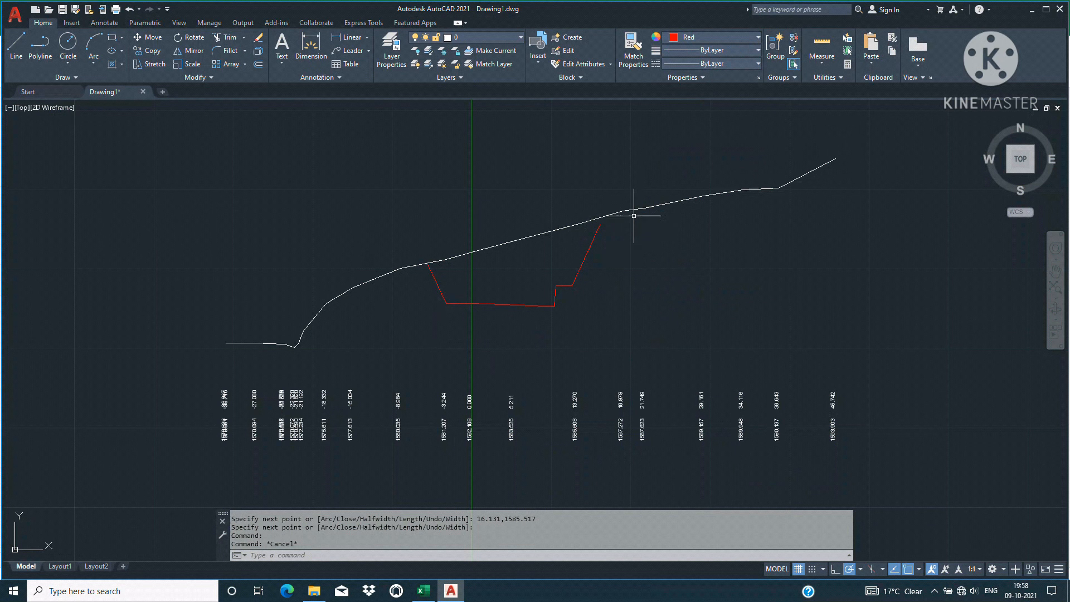
Step: Change the color of the ground line polyline to green
left_click(634, 210)
left_click(720, 37)
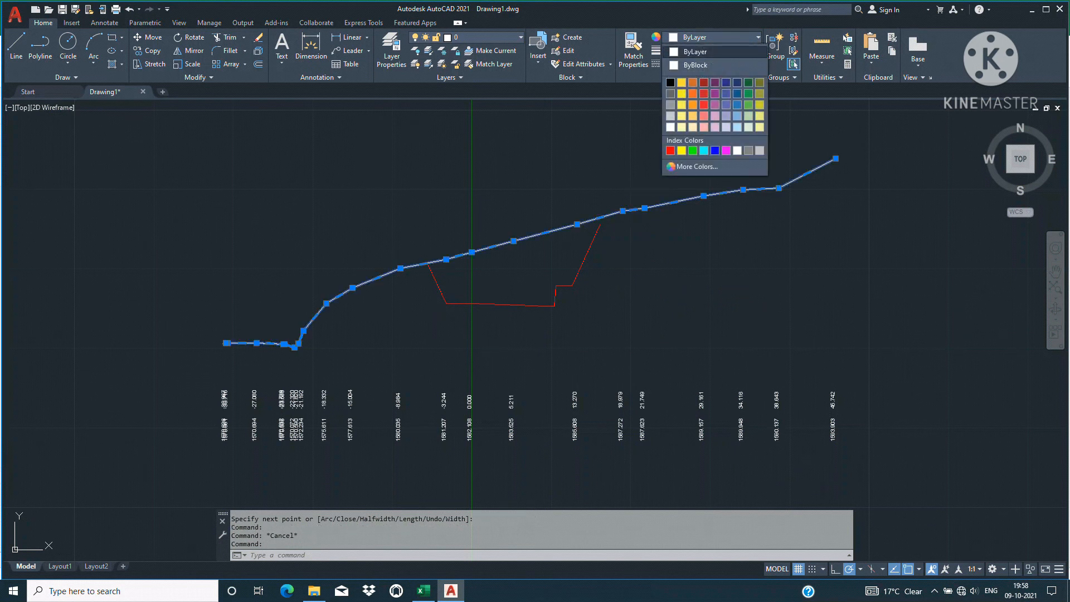
left_click(693, 150)
key("Escape")
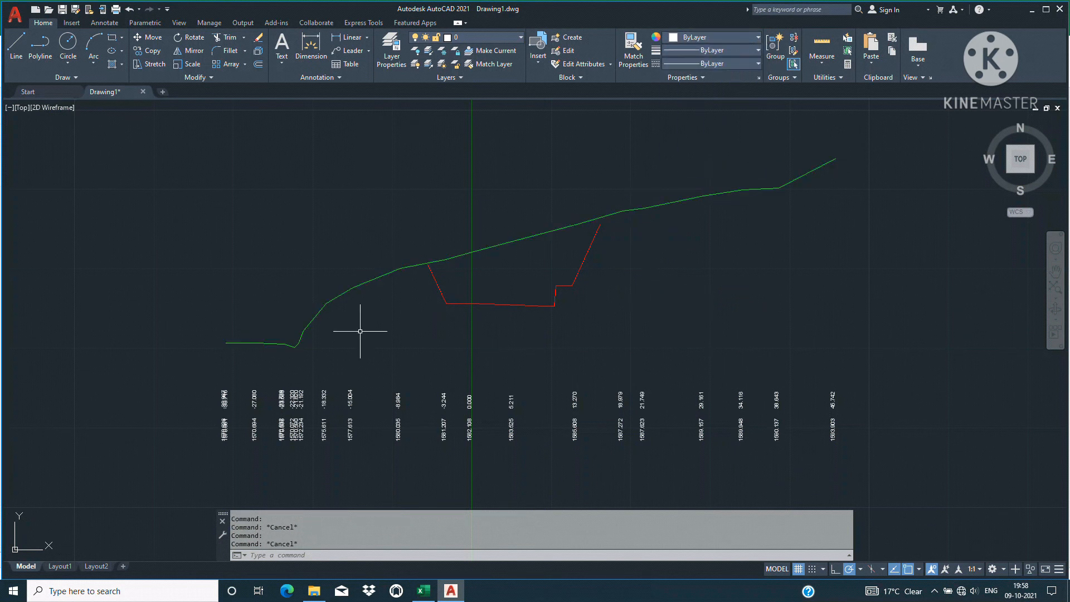
Step: Switch to Excel and copy the finished road level label data AH6:AL15 under For Showing Levels at Every Offset
left_click(423, 590)
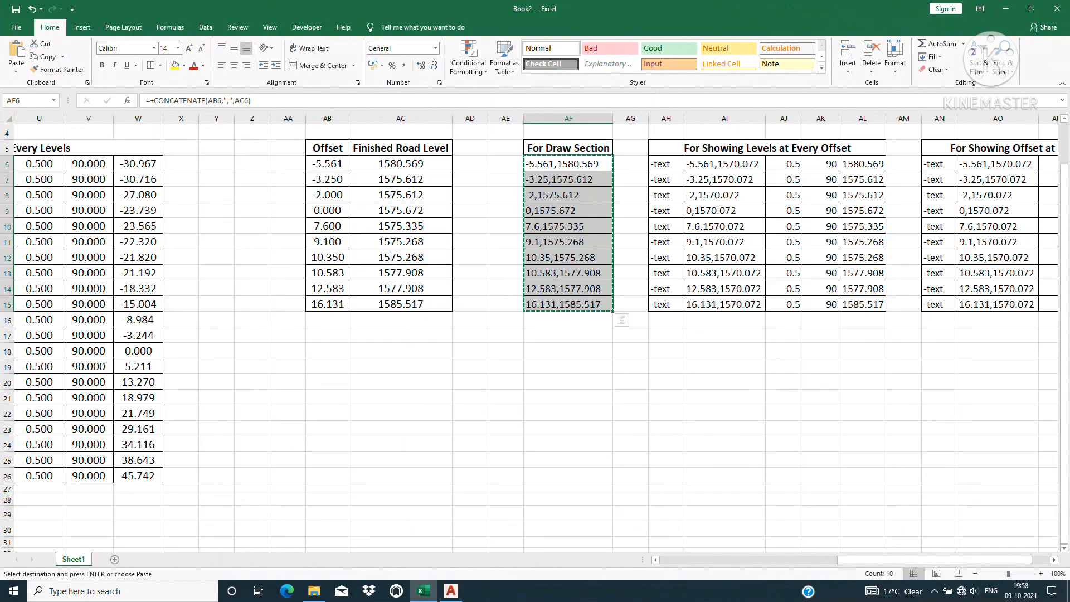
left_click_drag(666, 164, 863, 304)
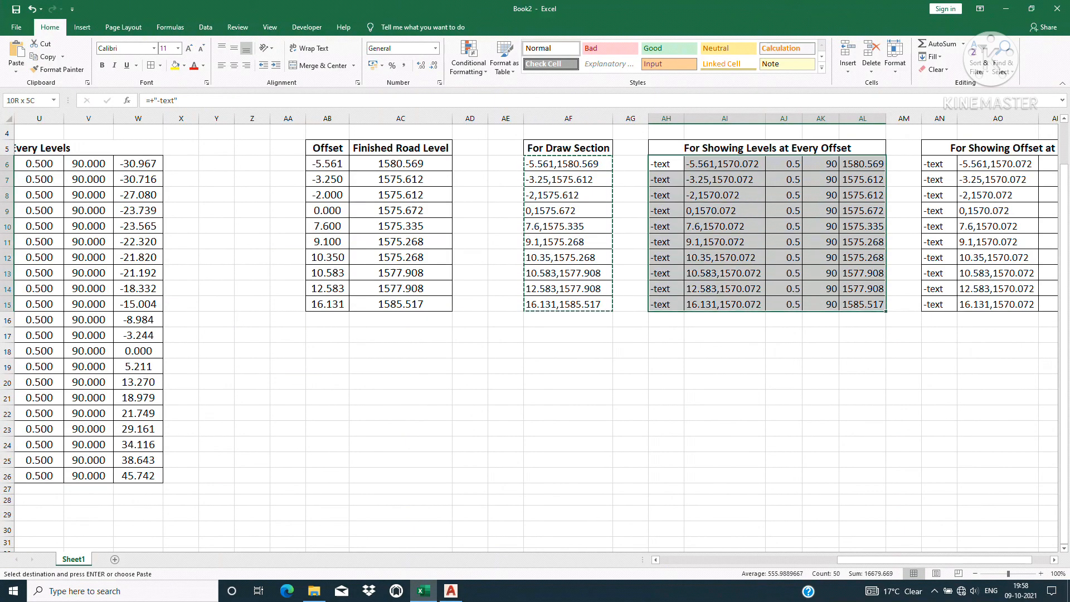
right_click(754, 254)
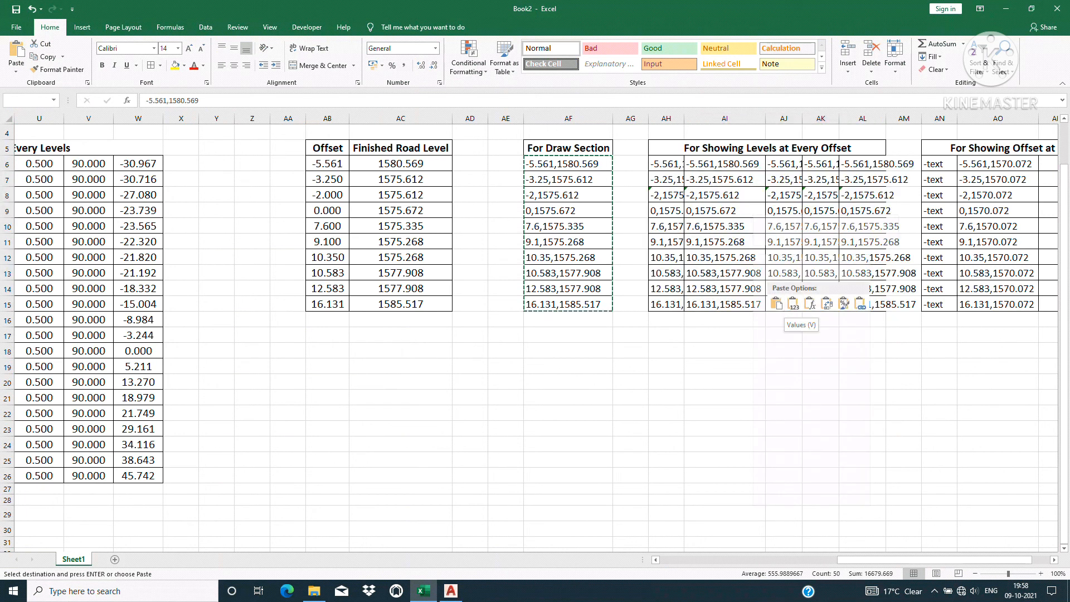
left_click(779, 275)
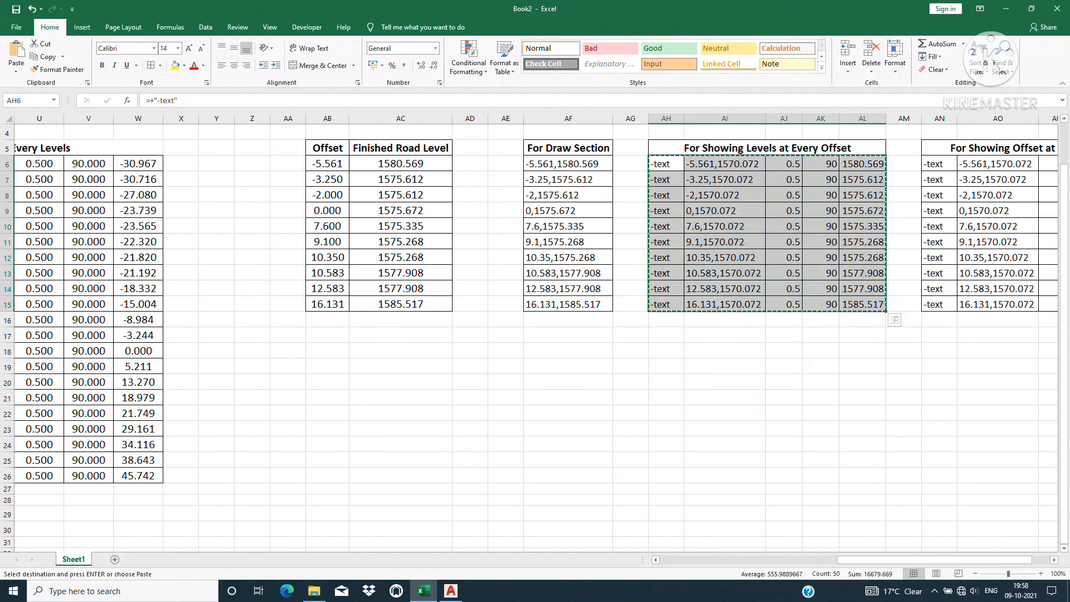
Step: Switch to AutoCAD and paste the copied level data into the command line to create the road level labels
left_click(451, 591)
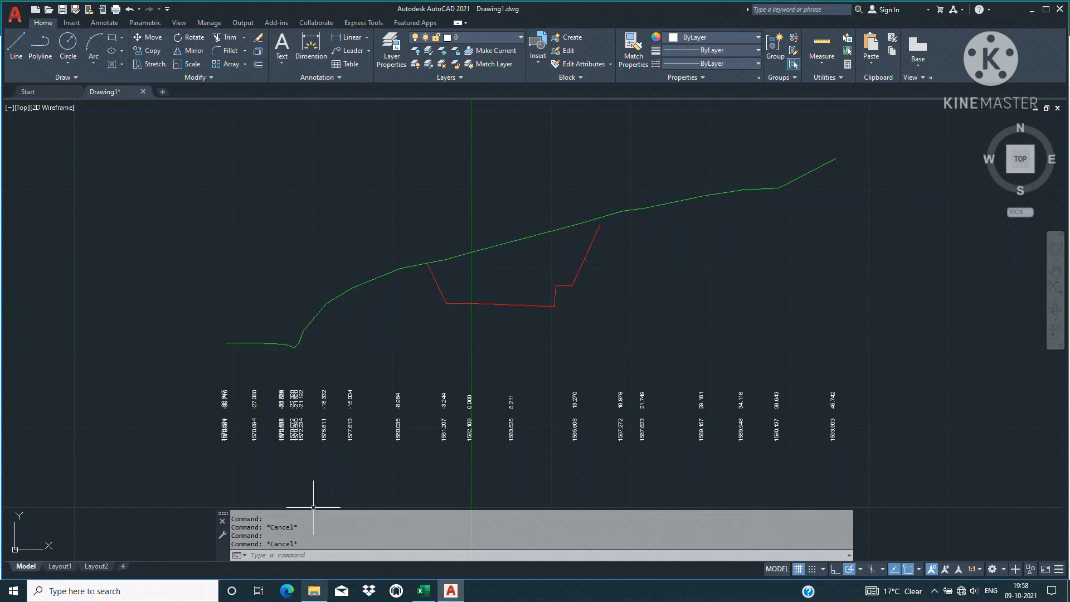
right_click(337, 551)
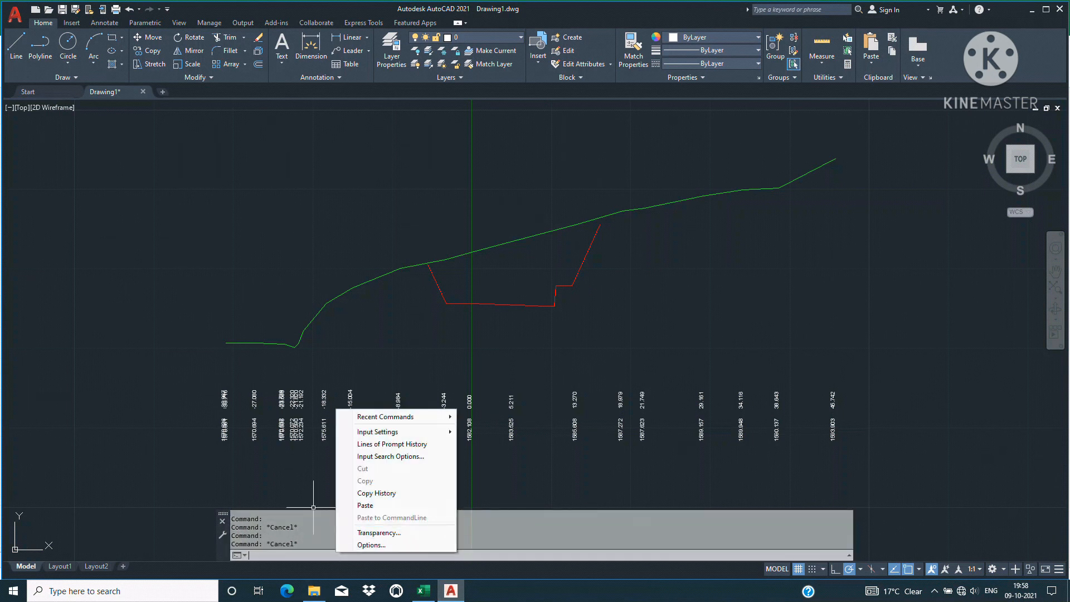
left_click(365, 505)
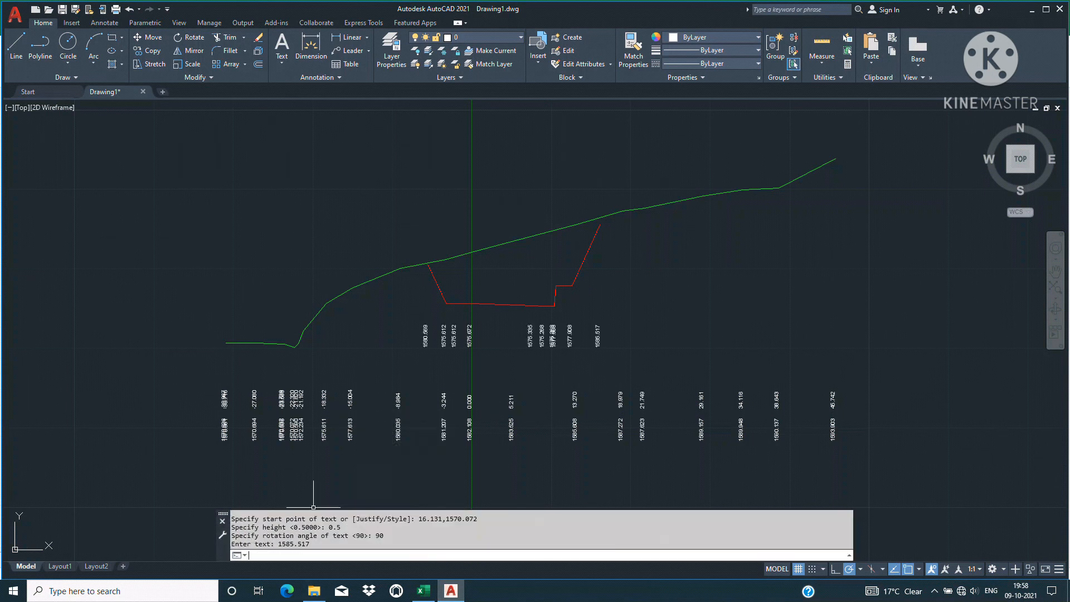
Step: Move all the road level labels straight down to just above the ground offset labels
left_click(415, 317)
left_click(644, 371)
type("m")
key("Return")
left_click(783, 258)
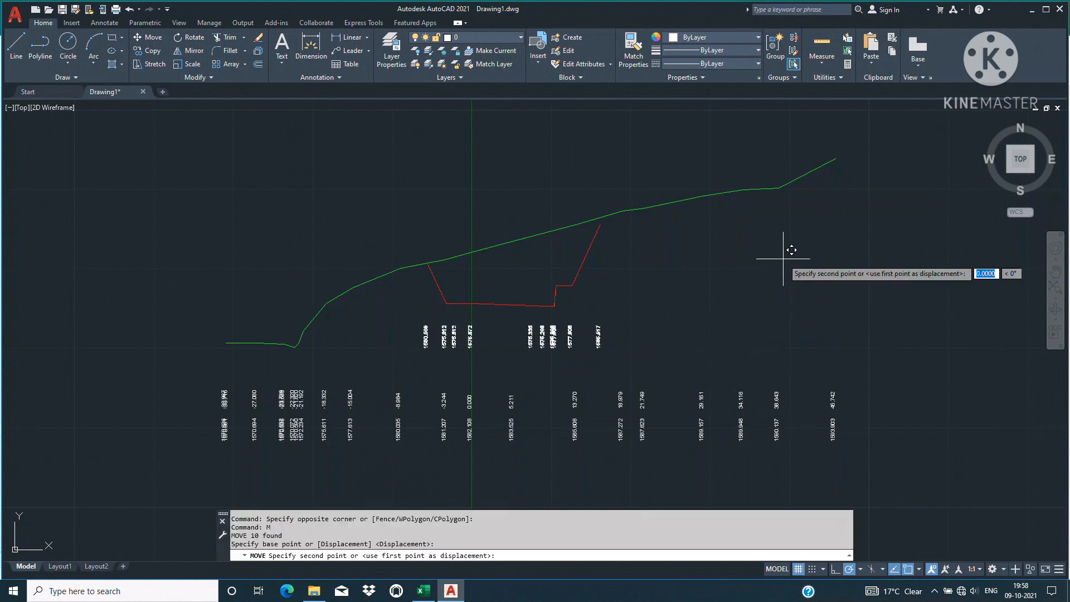
left_click(783, 295)
scroll(437, 413, "up", 6)
scroll(437, 414, "down", 4)
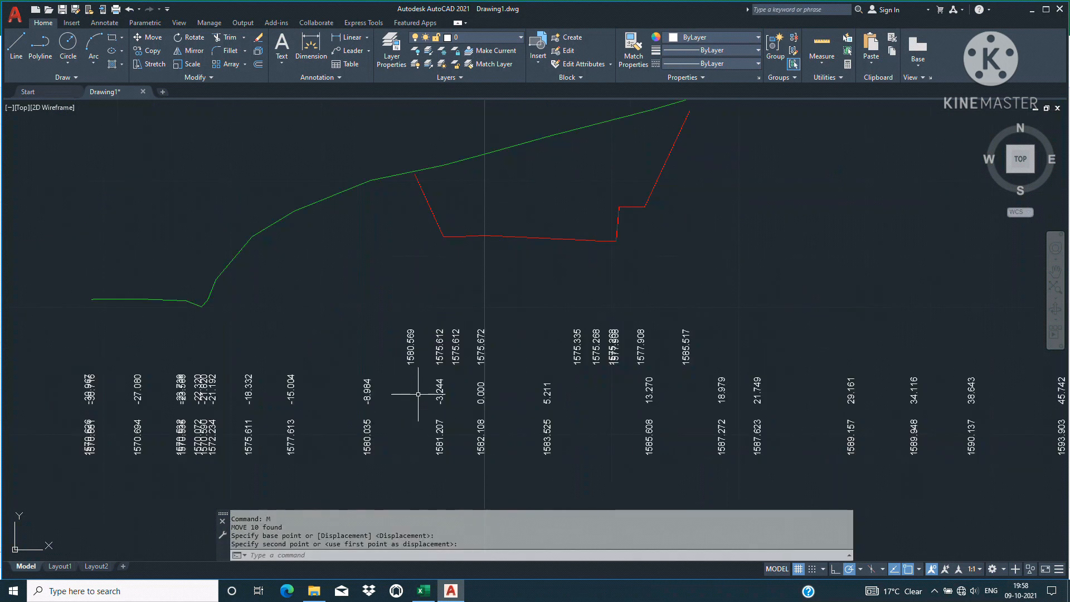
Step: Switch to Excel and copy the finished road offset label data AN6:AR15 under For Showing Offset at Every Levels
left_click(424, 591)
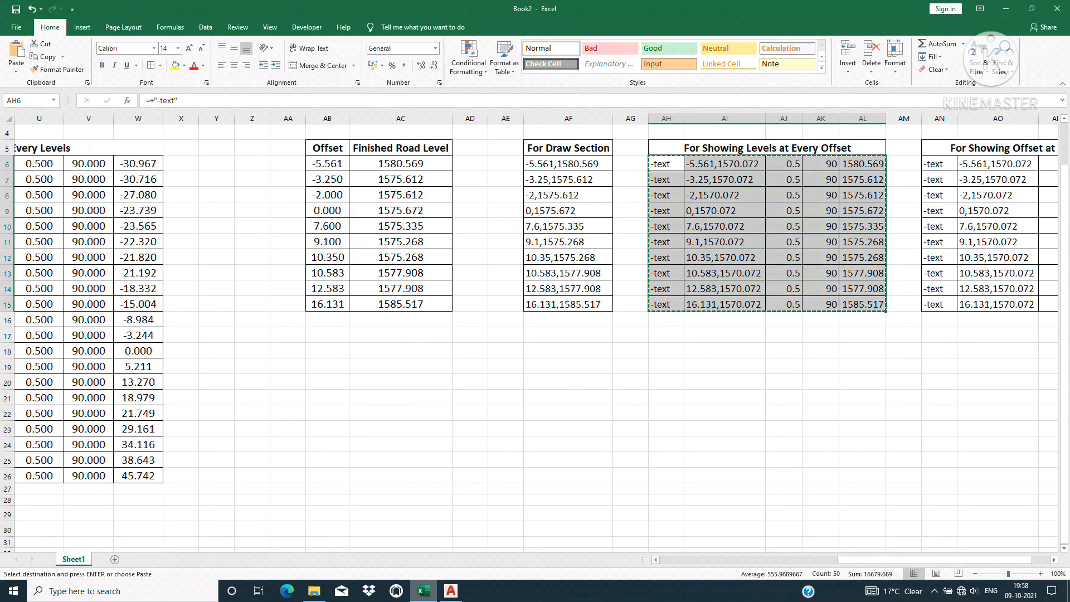
left_click_drag(934, 559, 952, 560)
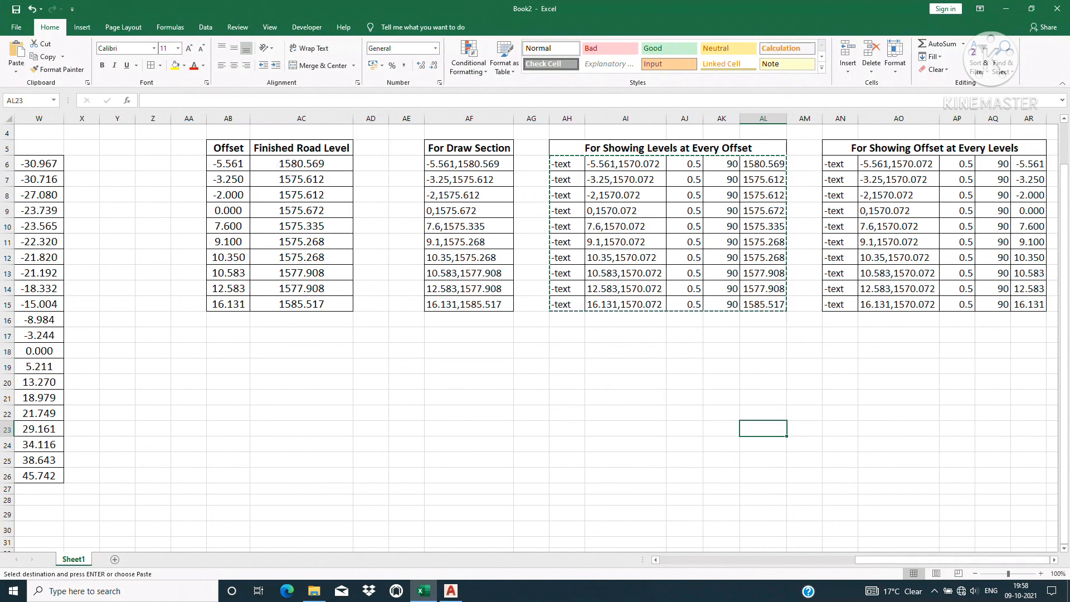
left_click_drag(840, 163, 1029, 304)
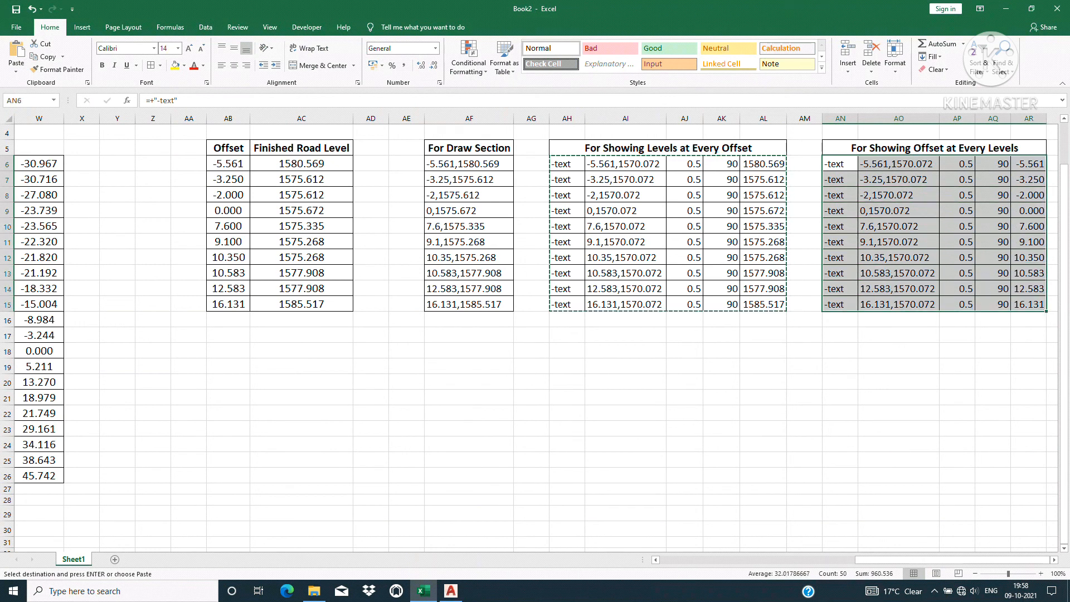
right_click(898, 212)
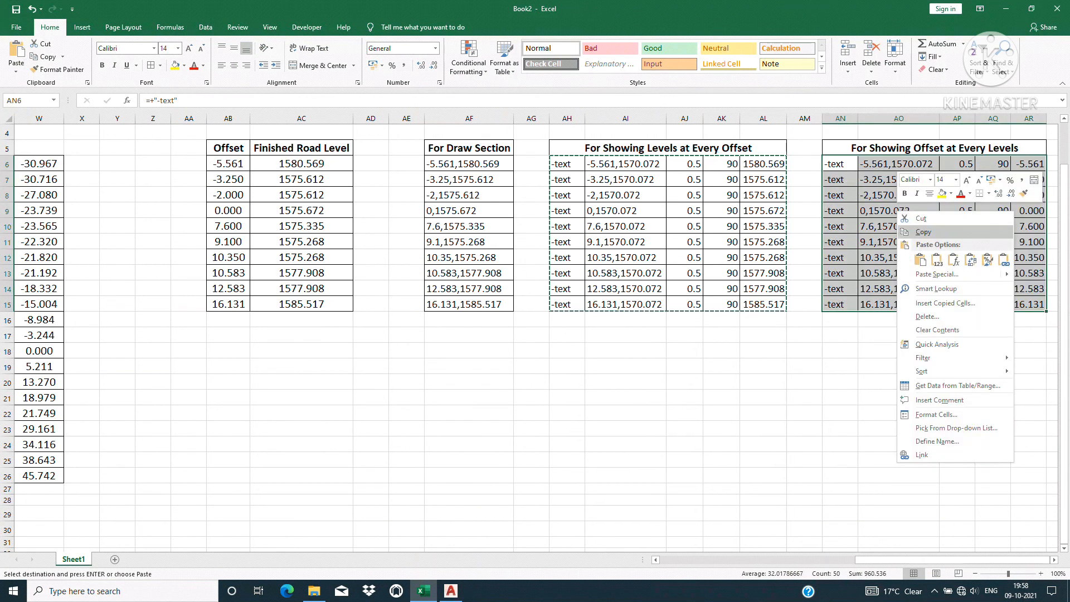
left_click(923, 232)
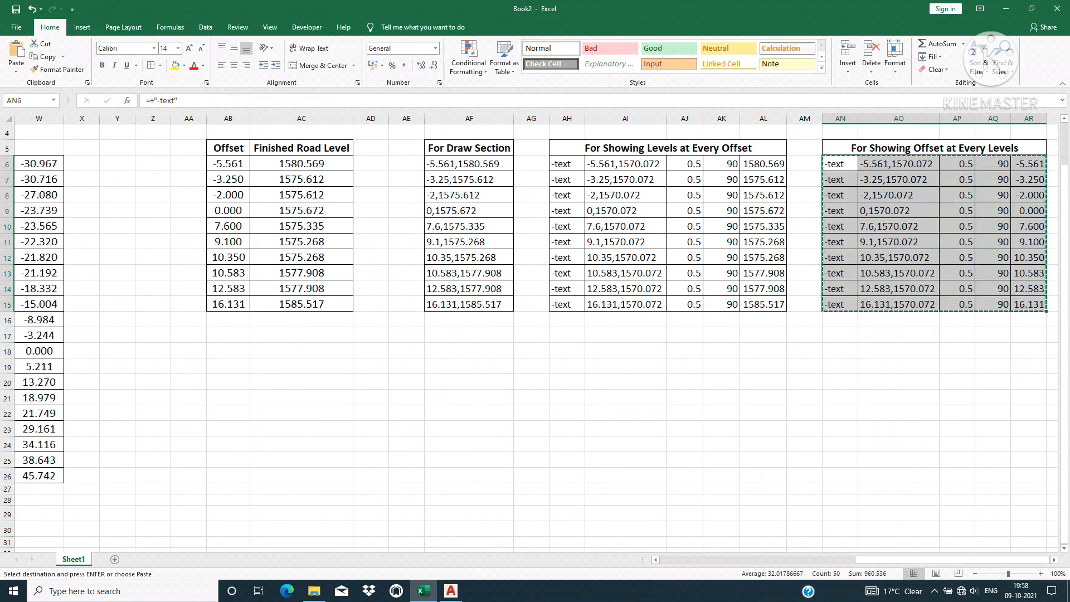
Step: Switch to AutoCAD and paste the copied offset data into the command line to create the road offset labels
left_click(451, 591)
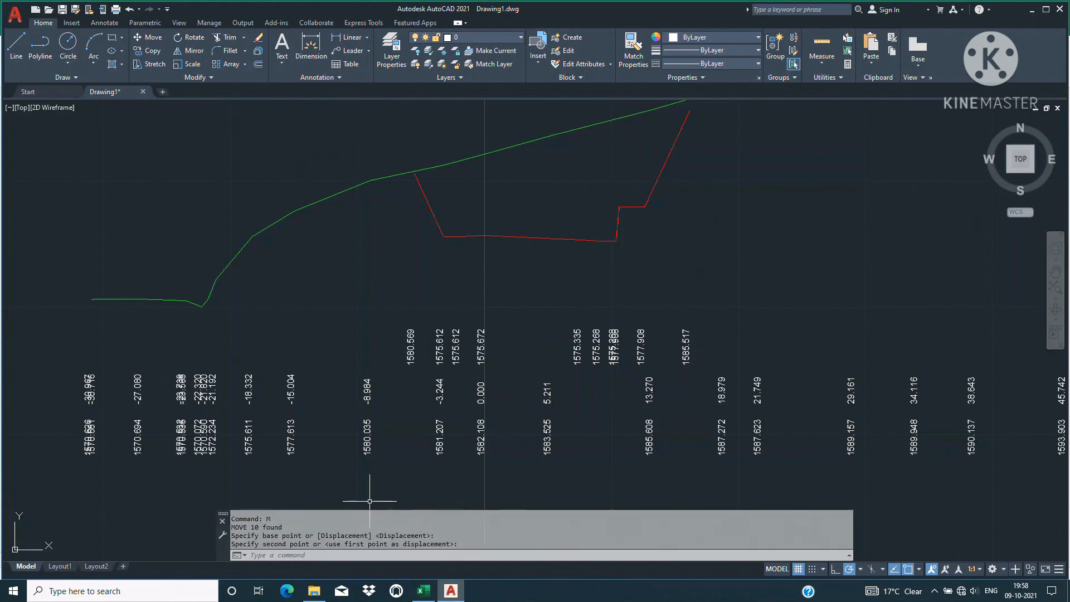
right_click(300, 555)
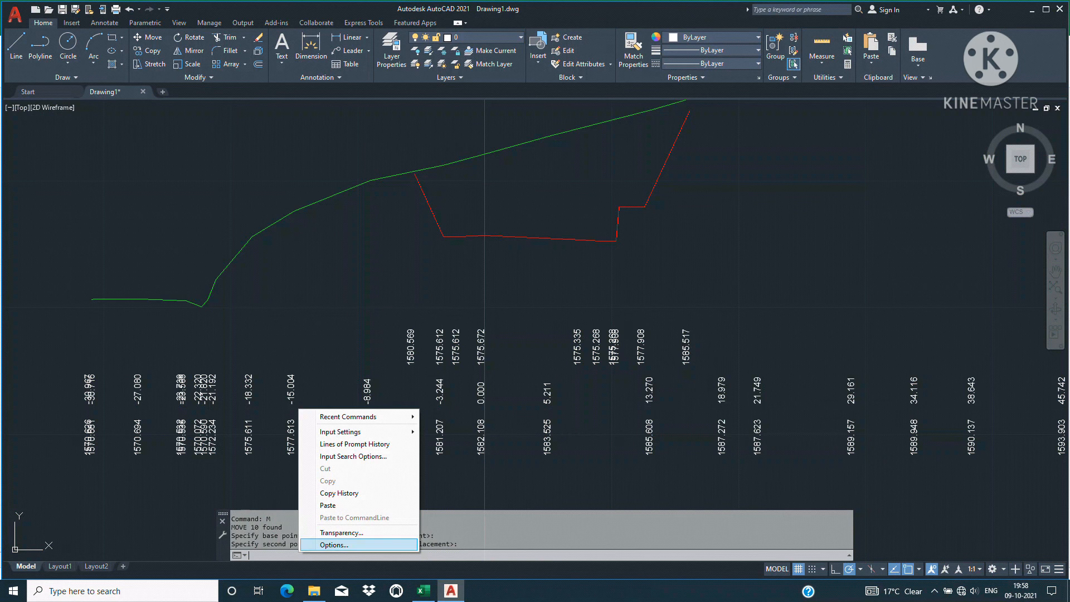
left_click(329, 505)
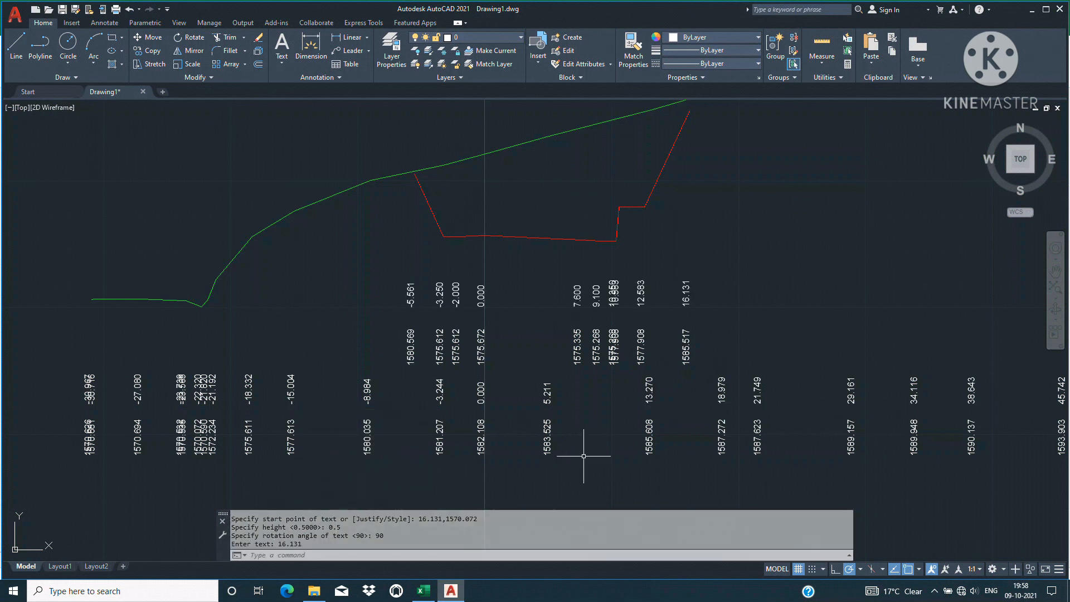
scroll(434, 267, "down", 2)
scroll(417, 279, "up", 2)
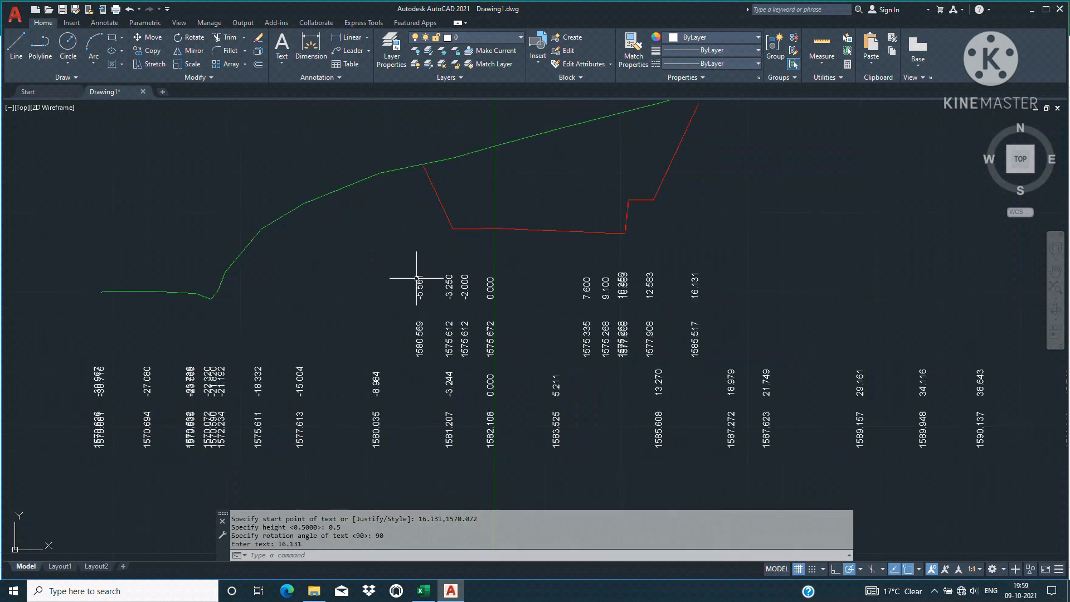
Step: Change the color of all the finished road offset and level labels to red
left_click(390, 261)
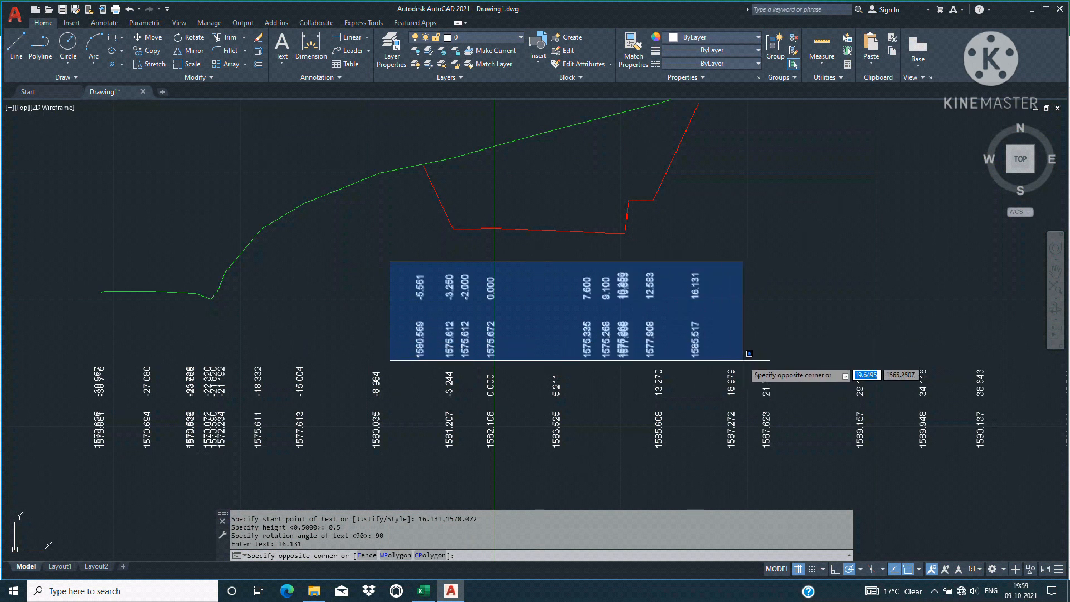
left_click(744, 389)
left_click(713, 37)
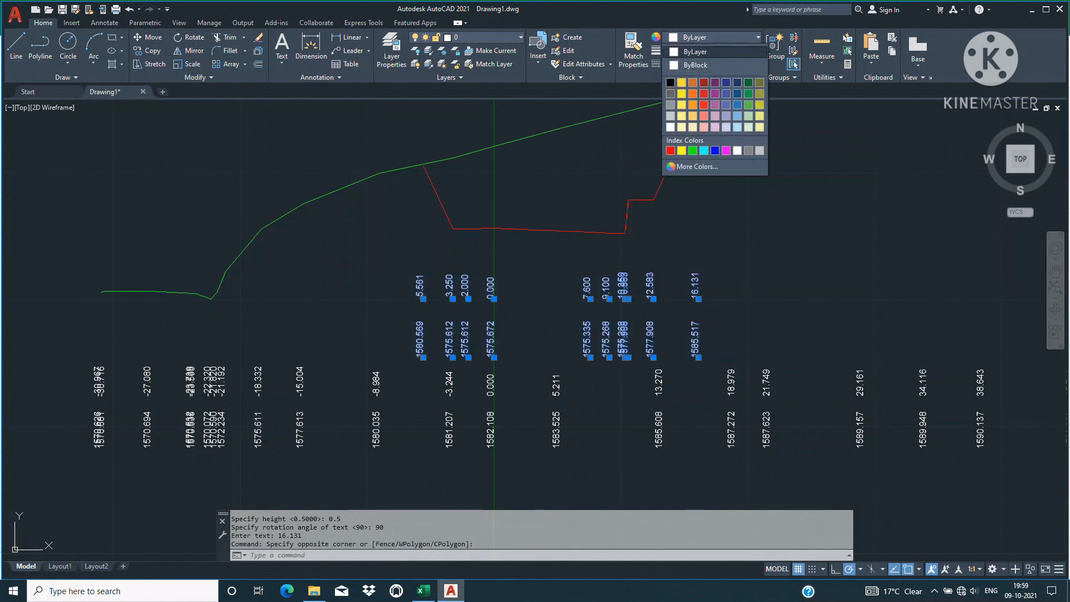
left_click(670, 151)
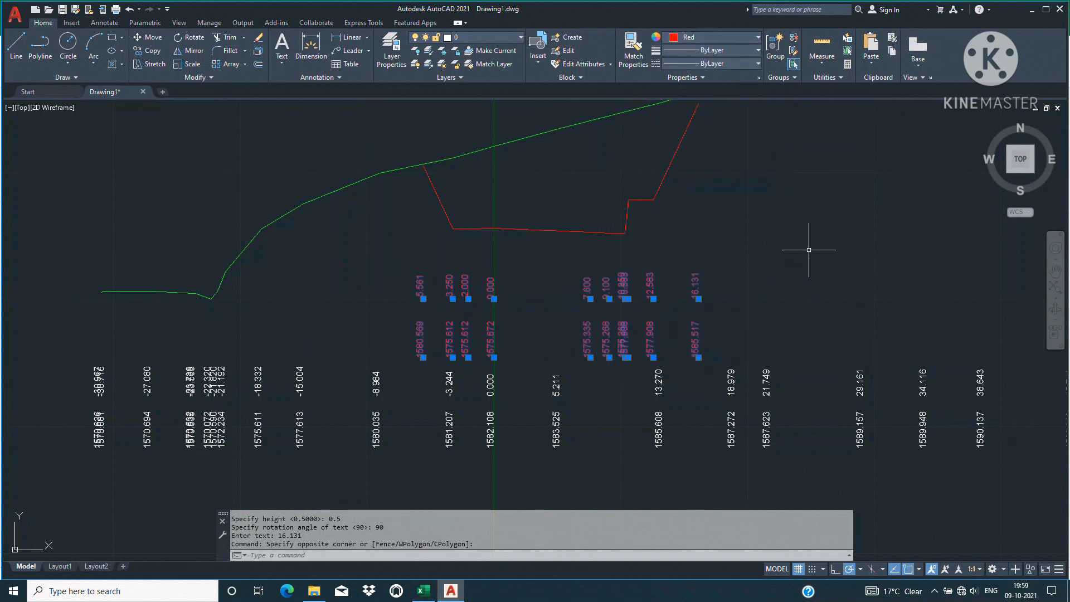
key("Escape")
Step: Change the color of both rows of ground offset and level labels to green and inspect the cross-section
scroll(452, 311, "down", 4)
left_click(307, 306)
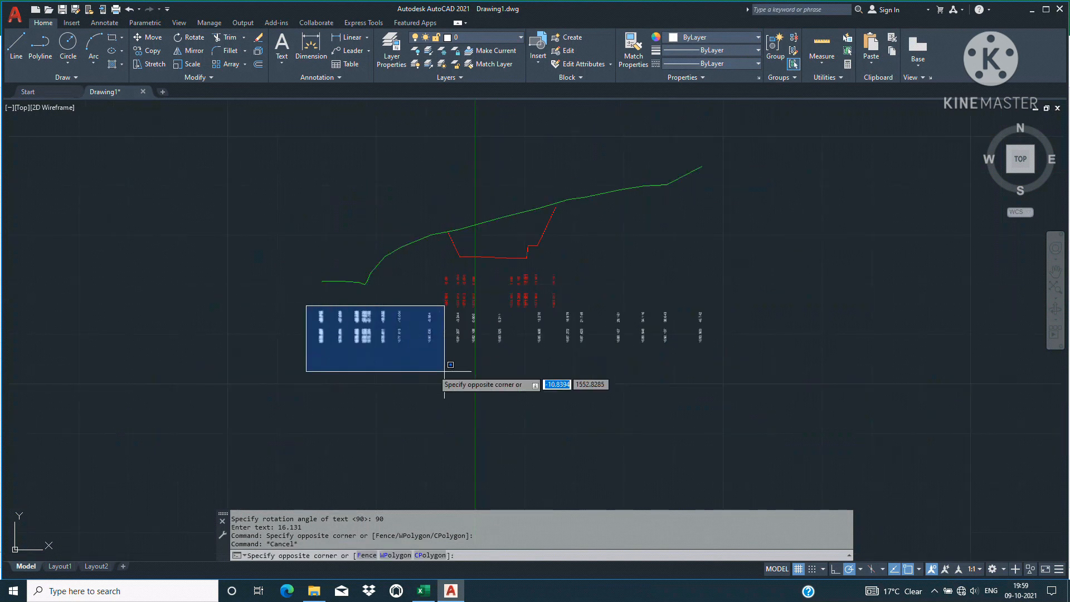
left_click(763, 375)
left_click(719, 38)
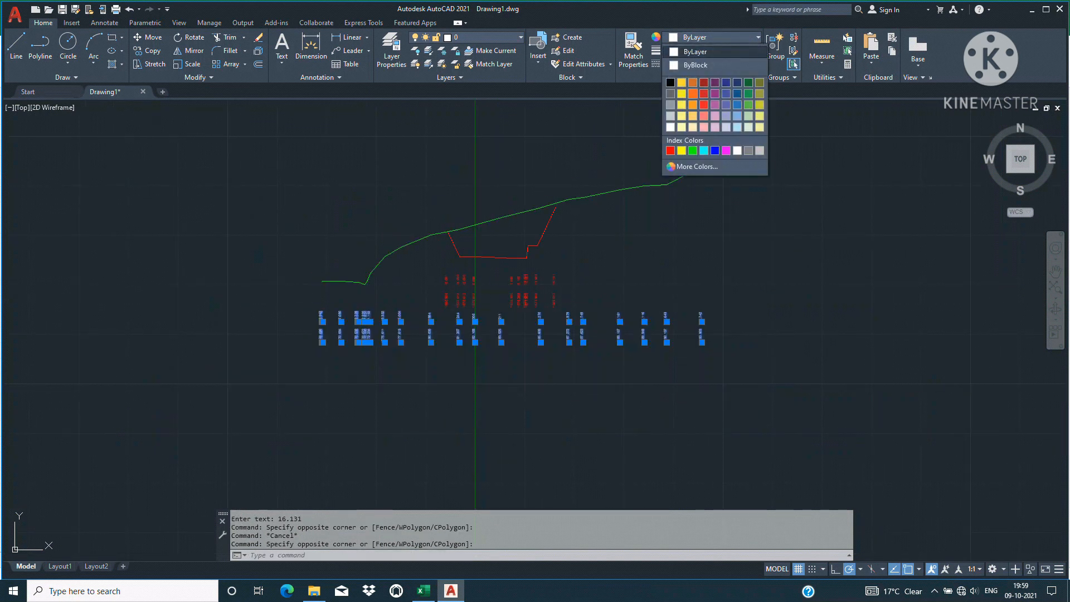
left_click(694, 151)
key("Escape")
scroll(322, 303, "up", 2)
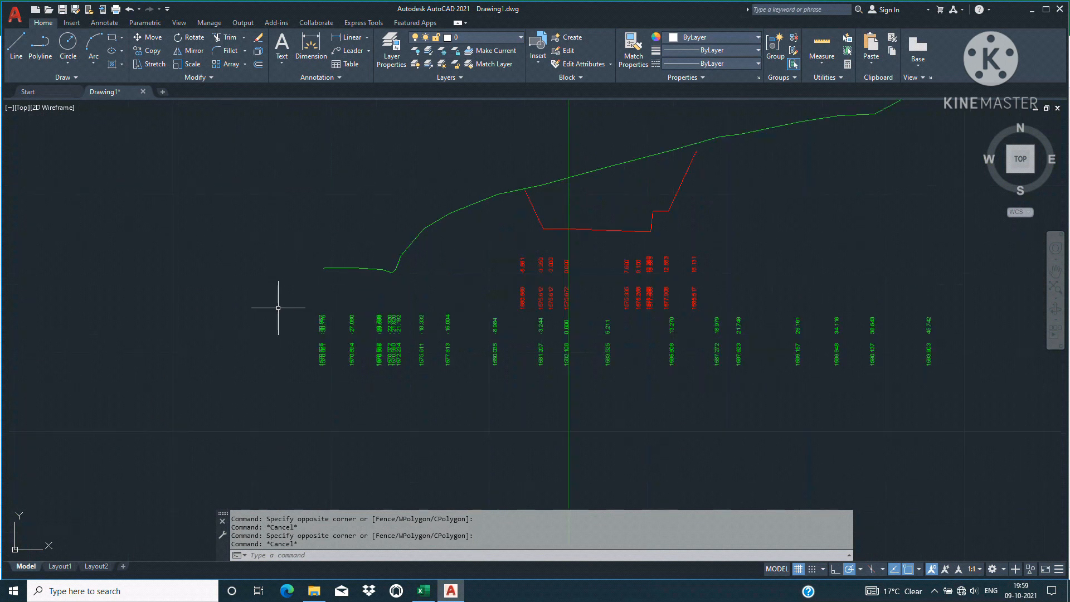
scroll(306, 283, "down", 1)
scroll(333, 285, "up", 1)
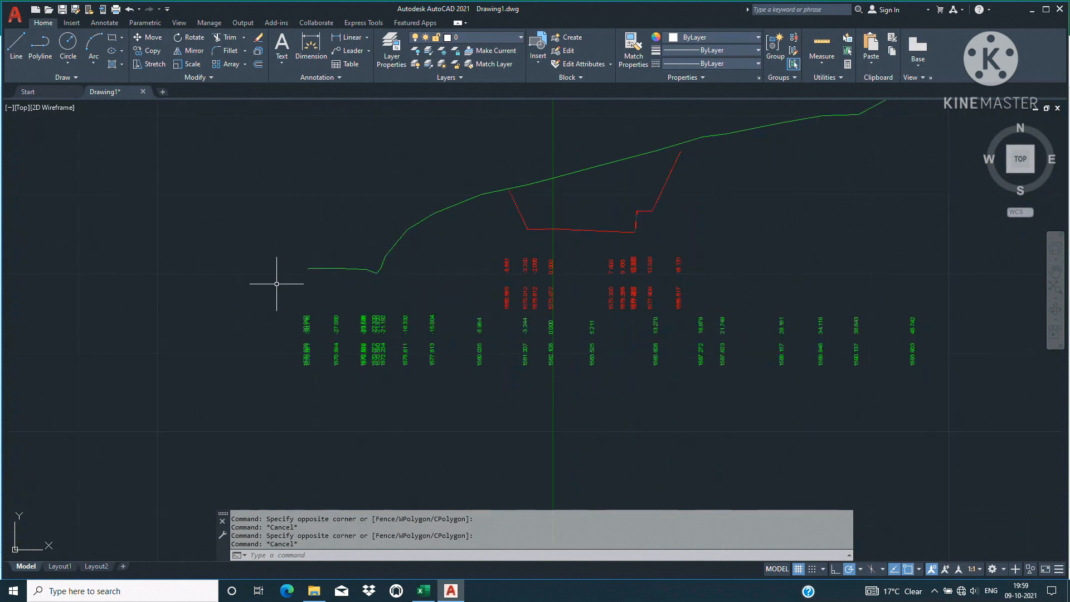
Step: Draw a rectangle about 79 units wide and 3.67 units high around the green ground offset label row
scroll(375, 280, "down", 2)
scroll(454, 291, "up", 5)
scroll(526, 294, "down", 2)
scroll(526, 294, "down", 2)
scroll(242, 338, "up", 2)
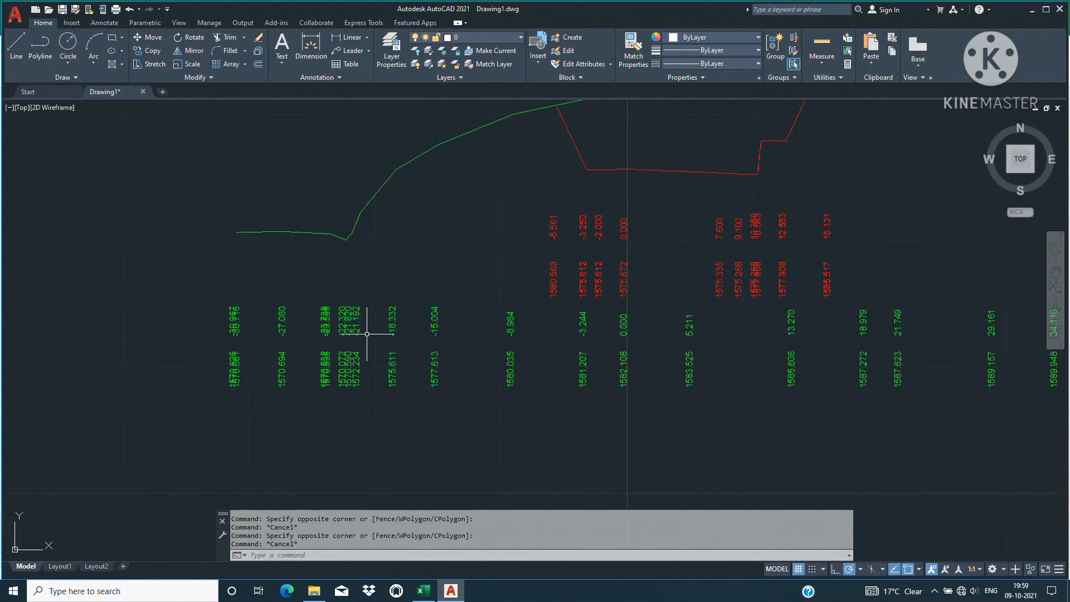
type("ec")
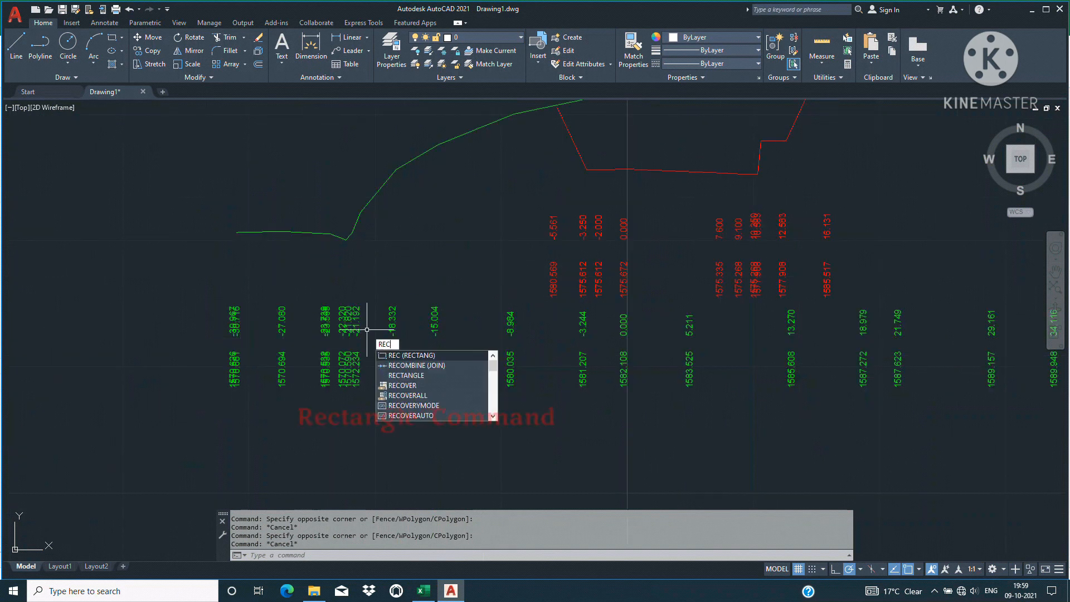
key("Return")
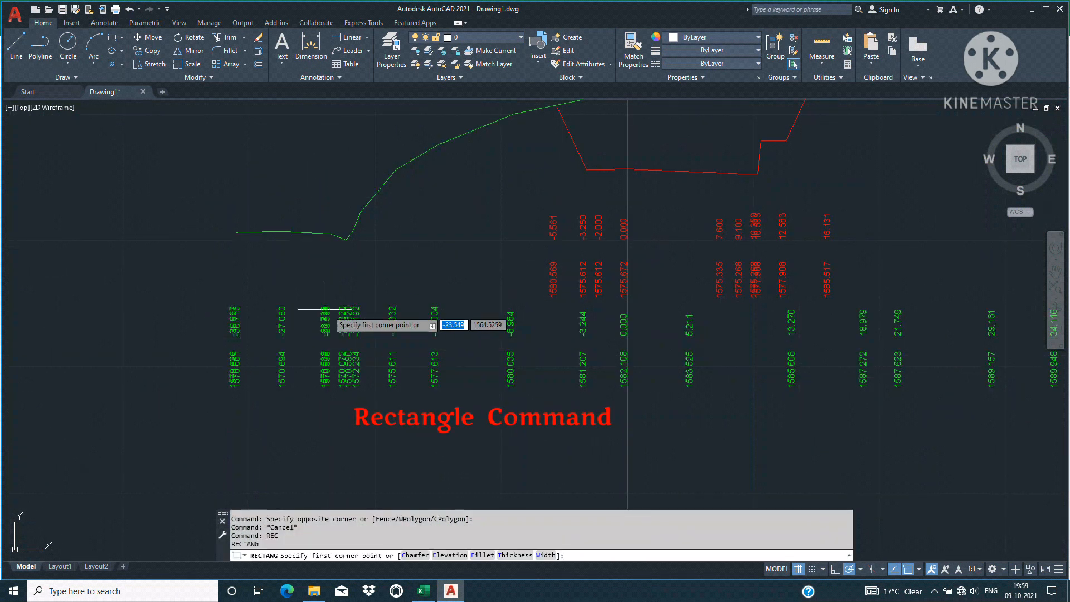
left_click(223, 302)
scroll(223, 287, "down", 2)
scroll(847, 320, "up", 2)
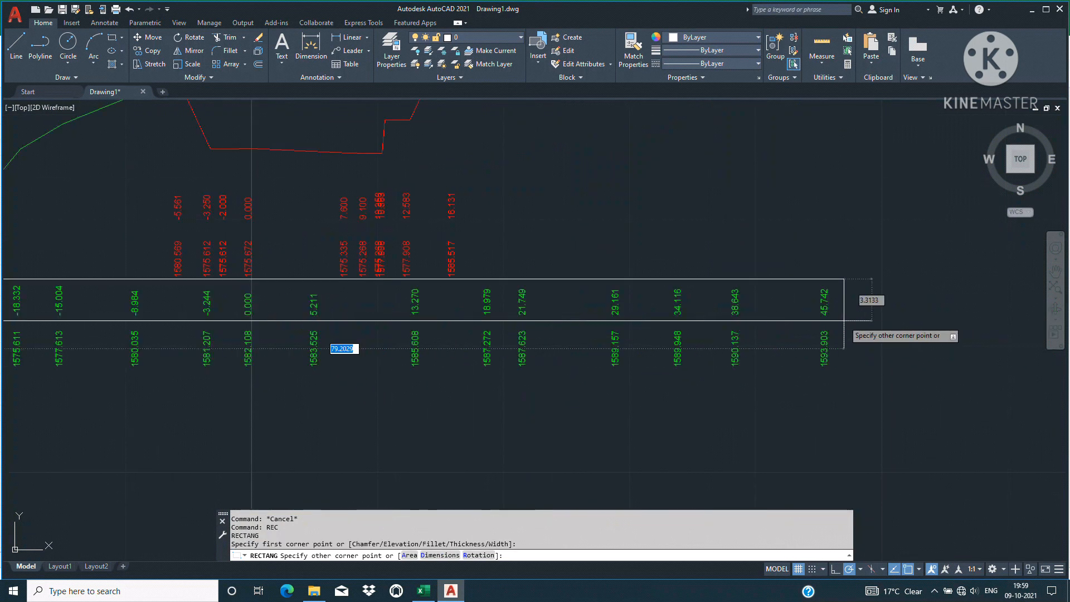
left_click(839, 325)
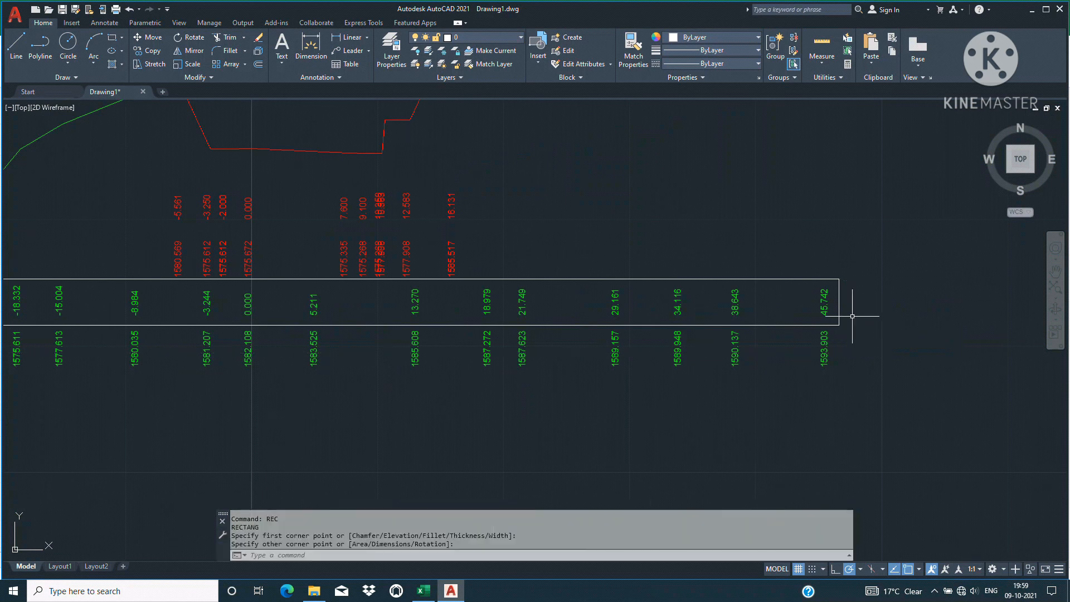
Step: Copy the rectangle directly below itself so it frames the green ground level label row
scroll(668, 301, "down", 3)
scroll(507, 295, "up", 3)
left_click(519, 282)
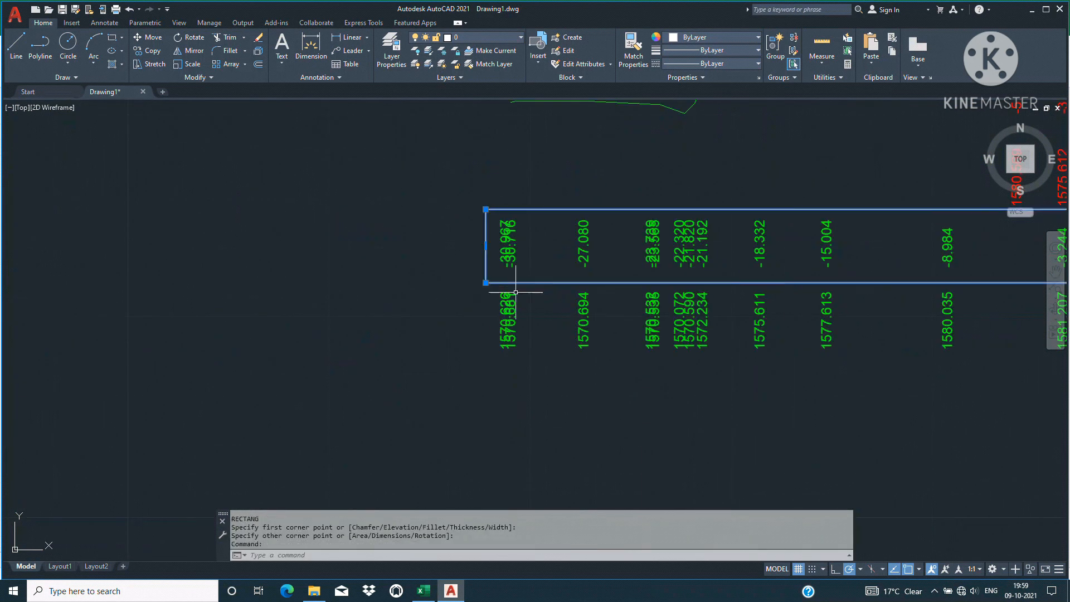
type("co")
key("Return")
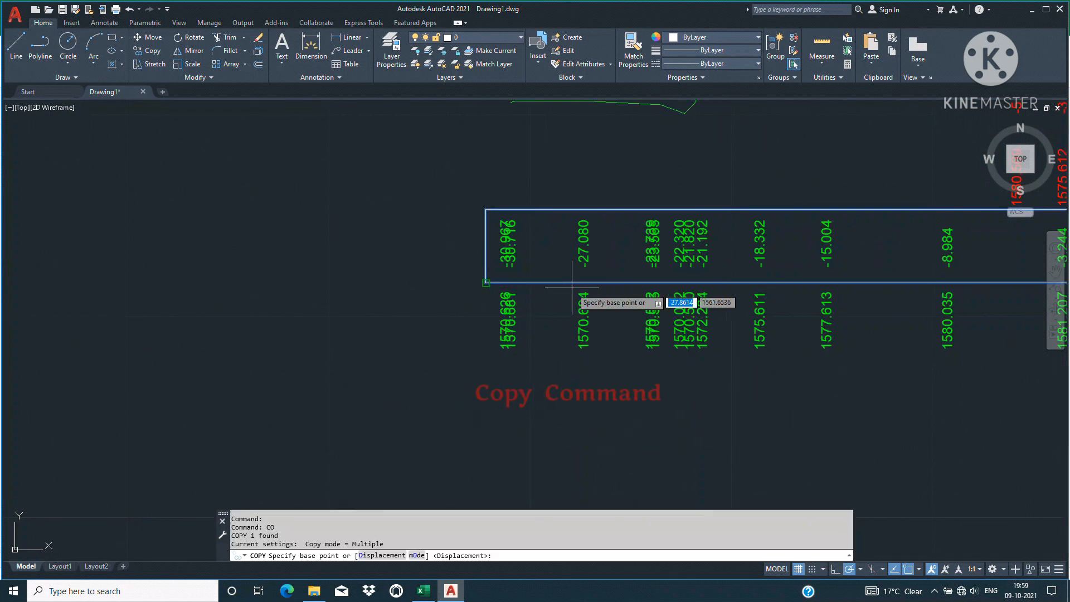
left_click(486, 210)
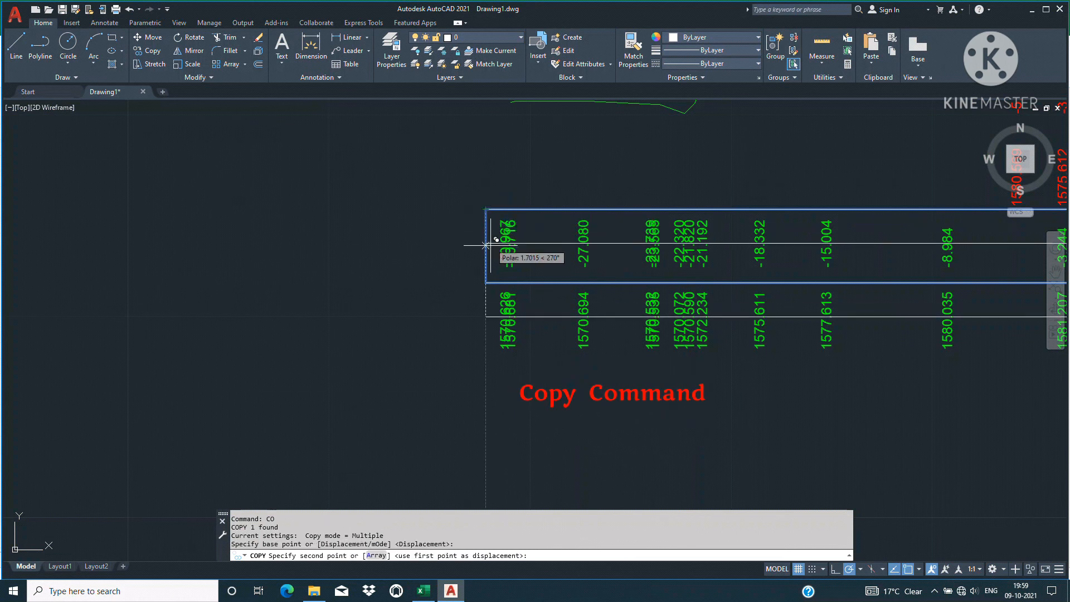
left_click(486, 282)
scroll(328, 333, "down", 2)
key("Escape")
scroll(329, 333, "down", 3)
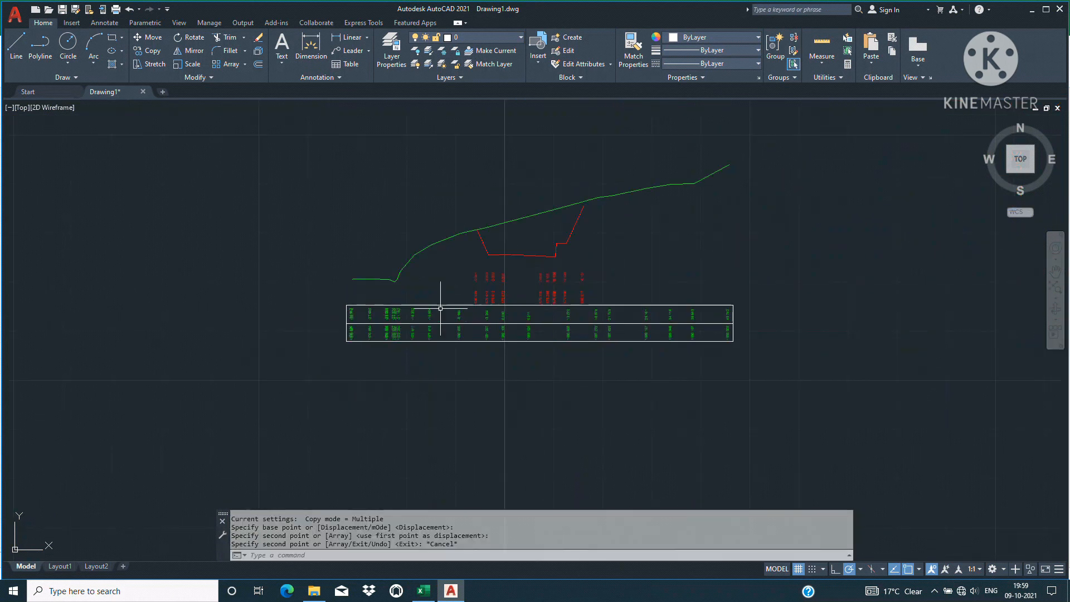
Step: Copy the ground offset row's rectangle upward twice to frame the red road level and road offset label rows
scroll(438, 299, "up", 3)
left_click(438, 299)
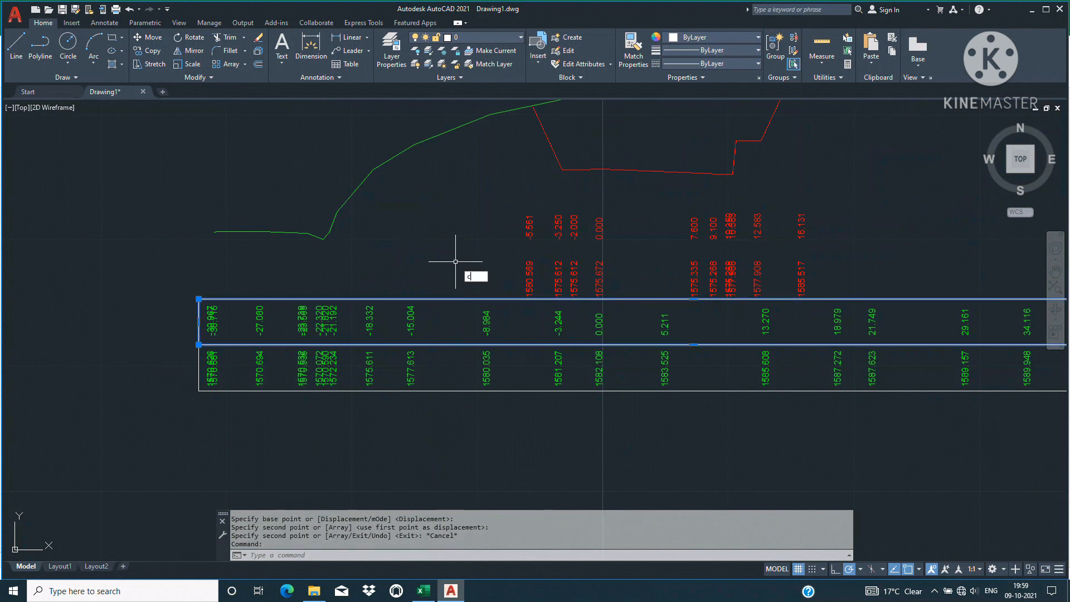
type("co")
key("Return")
left_click(199, 345)
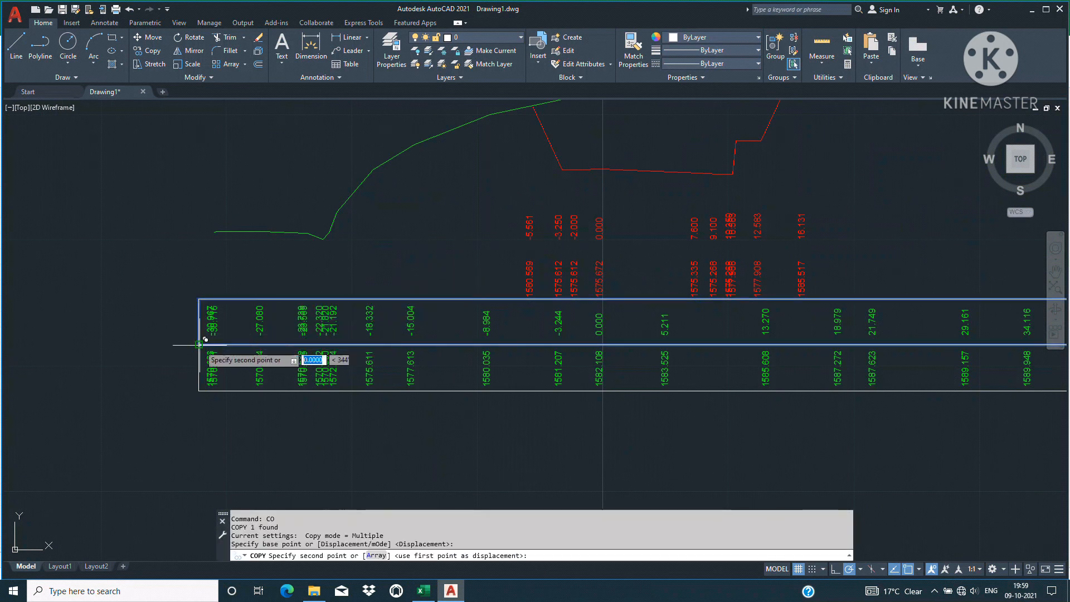
left_click(204, 293)
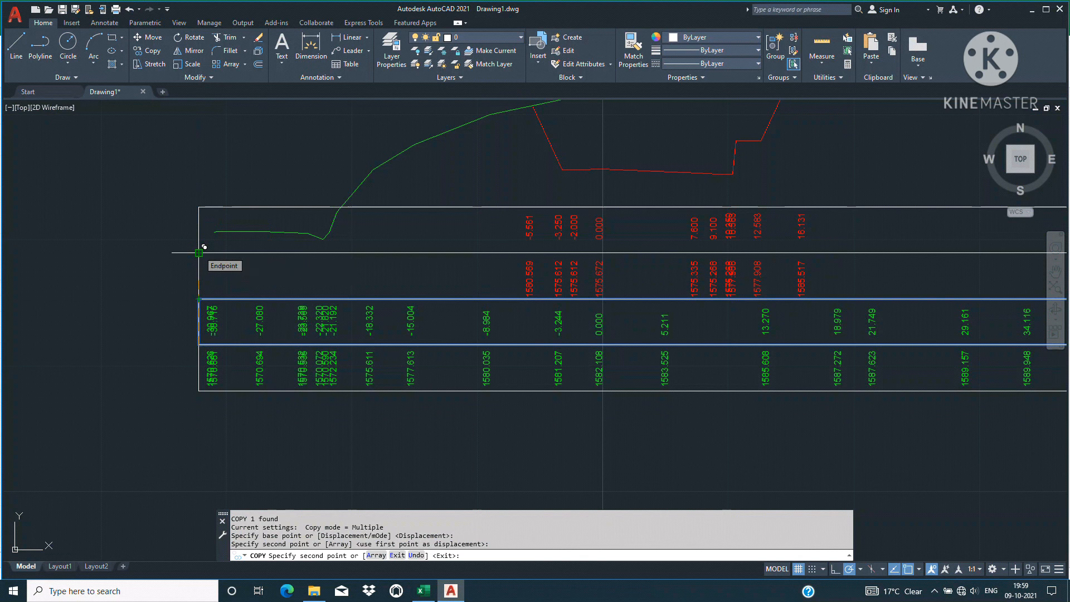
left_click(204, 247)
key("Escape")
scroll(284, 318, "down", 2)
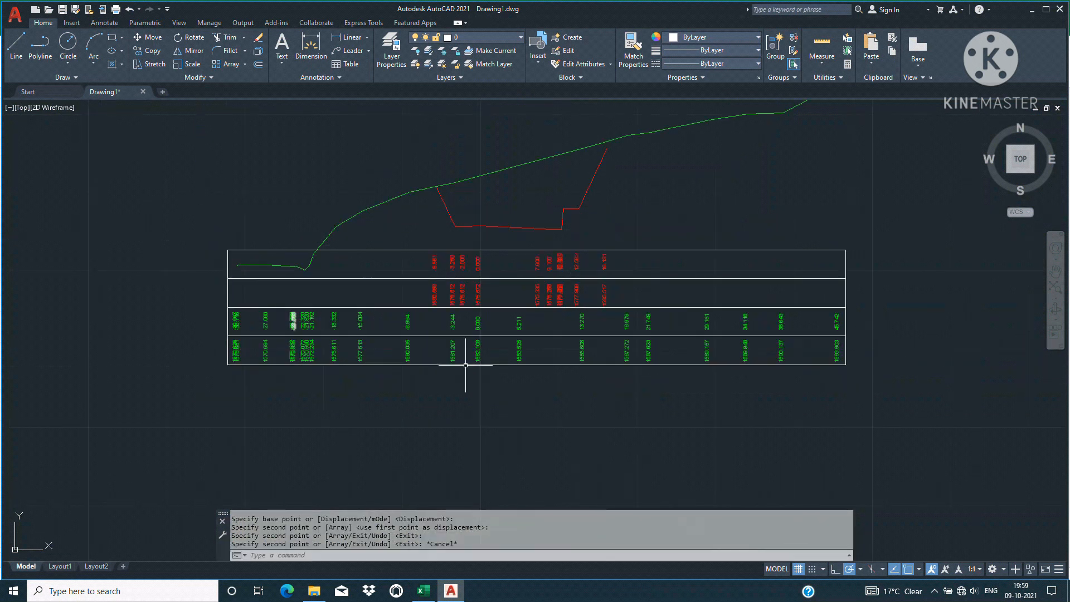
Step: Move all four framed rows with their labels straight down by about 2.56 units, clear of the ground profile
left_click(899, 408)
left_click(390, 245)
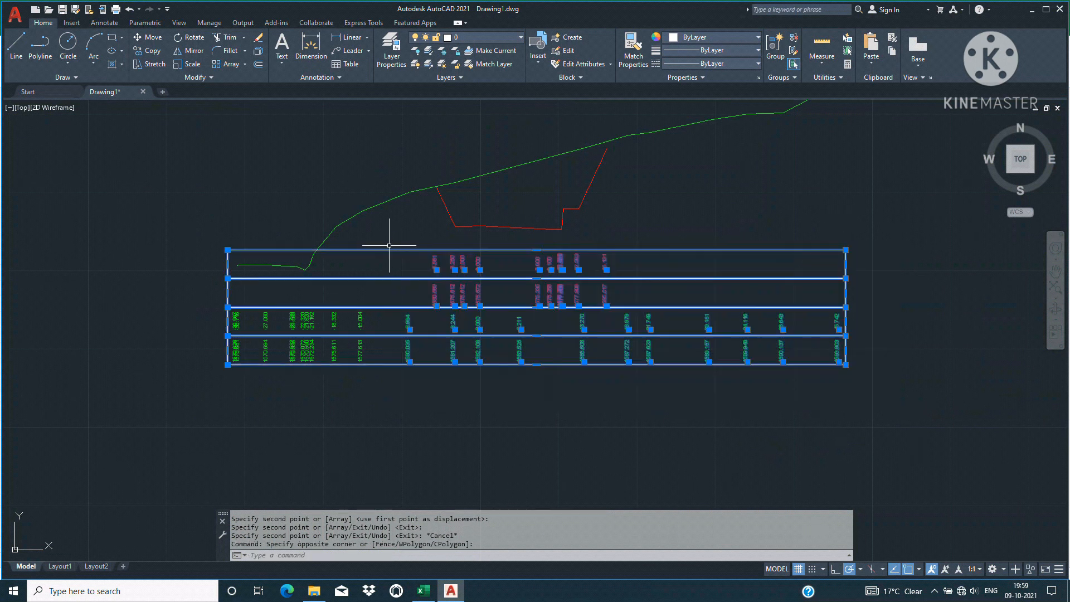
left_click(196, 235)
left_click(432, 404)
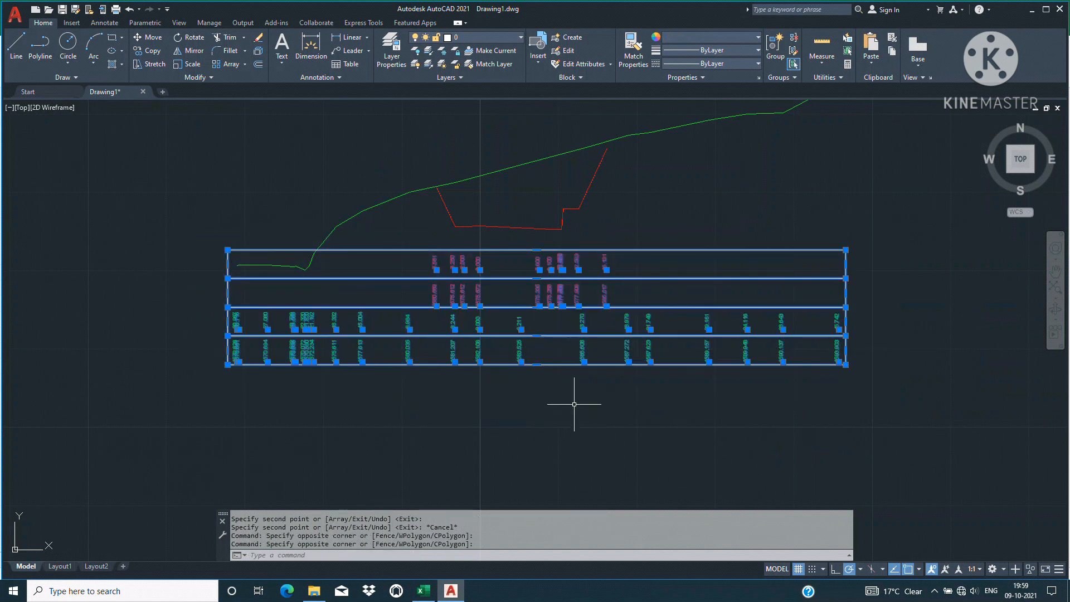
type("m")
key("Return")
left_click(919, 321)
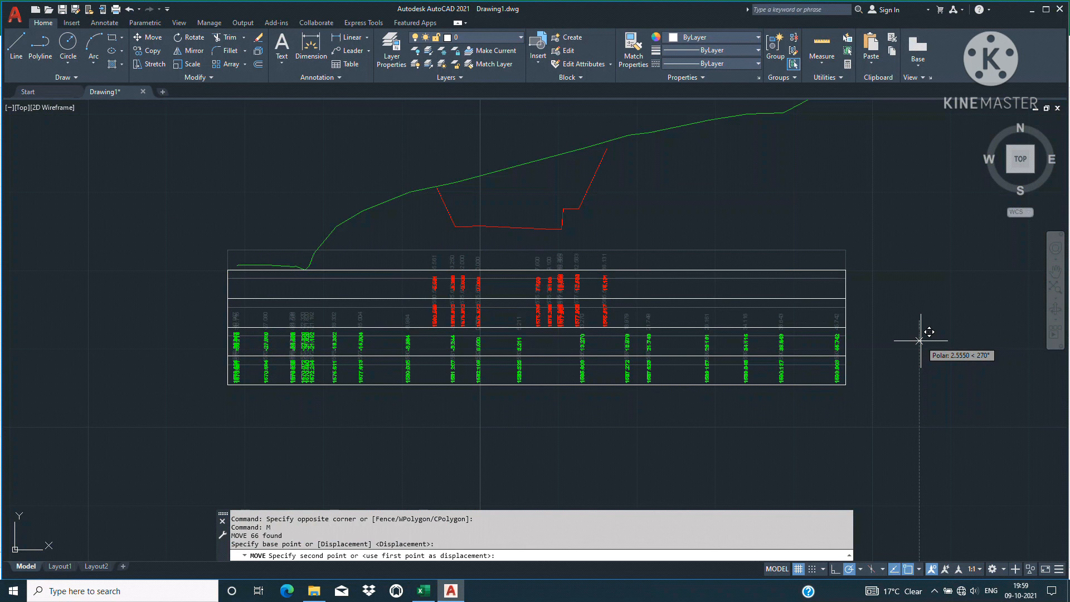
left_click(920, 340)
scroll(577, 308, "down", 4)
scroll(587, 293, "up", 4)
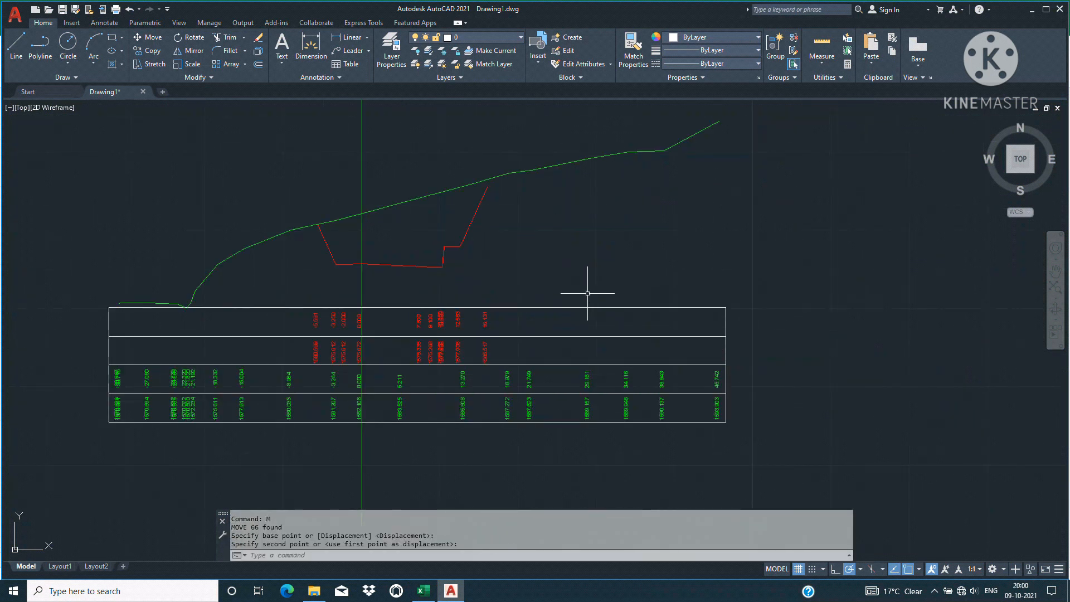
Step: Draw vertical lines from the road profile points at offsets -5.561 and -3.250 down to the table's top edge
scroll(335, 273, "up", 2)
key("l")
key("Return")
left_click(312, 201)
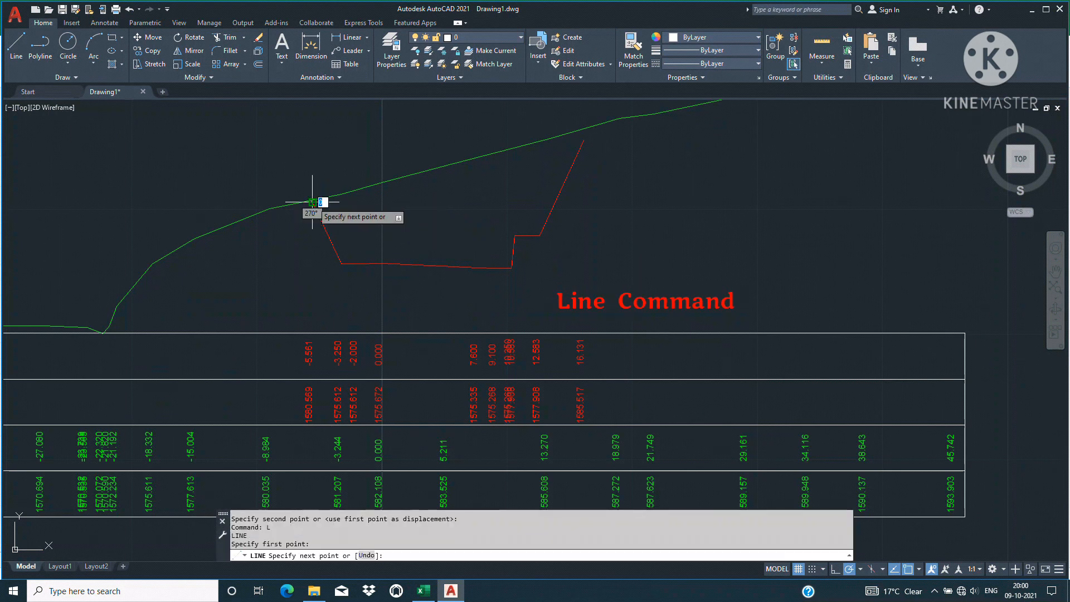
left_click(312, 332)
key("Return")
key("Return")
left_click(341, 263)
left_click(341, 333)
key("Return")
Step: Draw vertical lines from the road profile points at offsets -2.000 and 0.000 down to the table's top edge
key("Return")
left_click(356, 263)
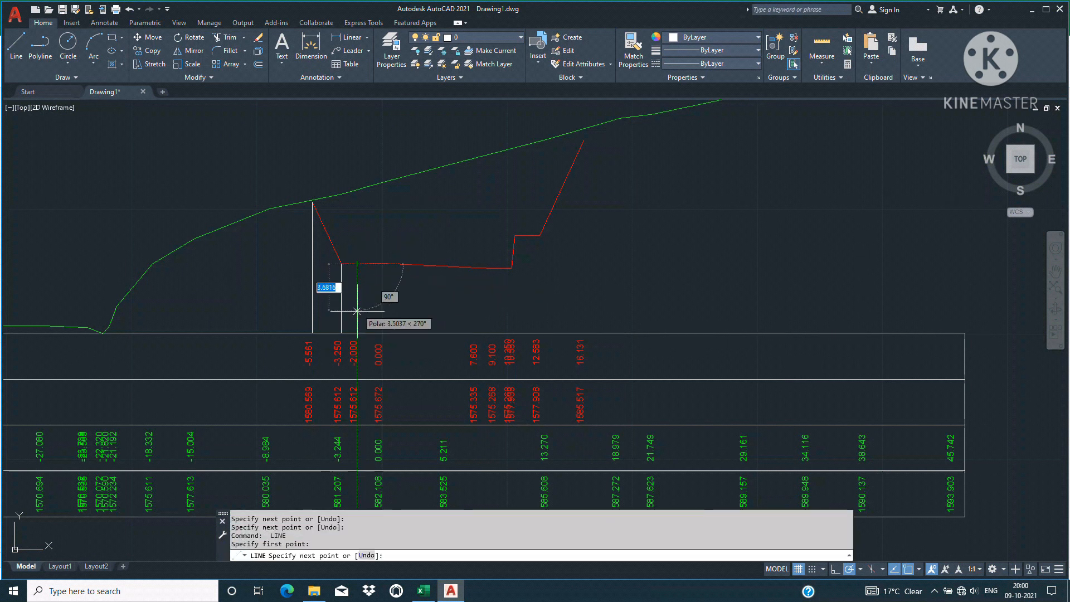
left_click(357, 333)
key("Return")
key("Return")
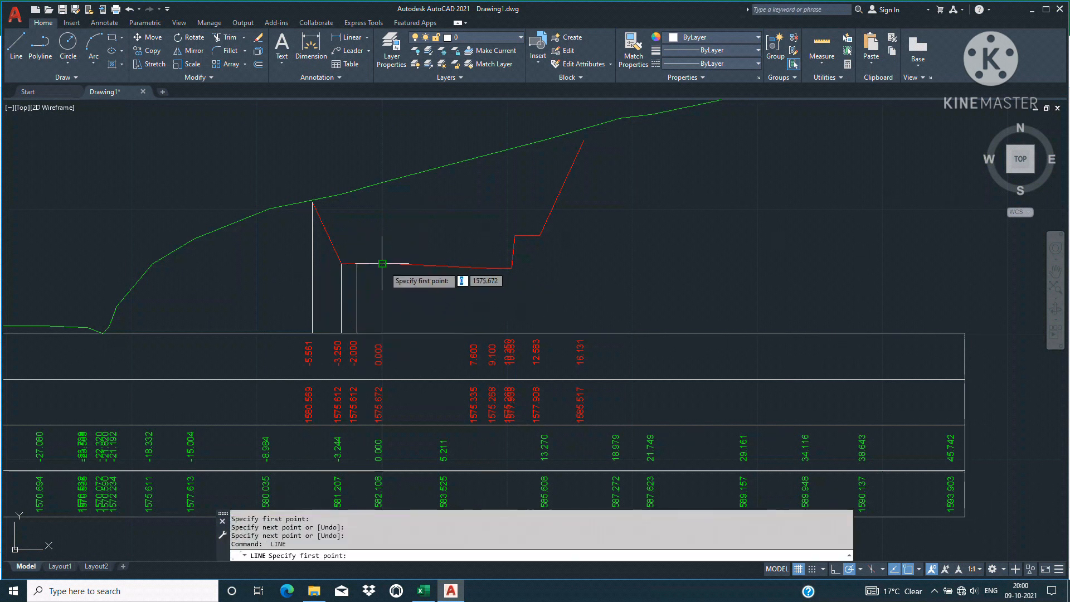
left_click(382, 333)
Step: Draw vertical lines from the road profile points at offsets 7.600 and 9.100 down to the table's top edge
left_click(476, 268)
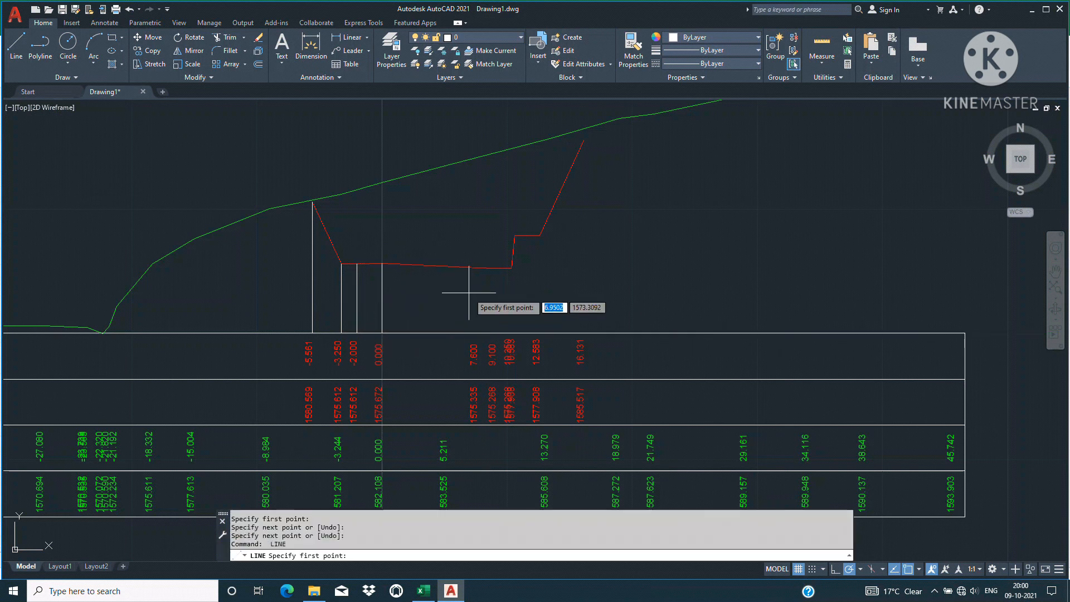
left_click(477, 333)
key("Return")
key("Return")
left_click(496, 268)
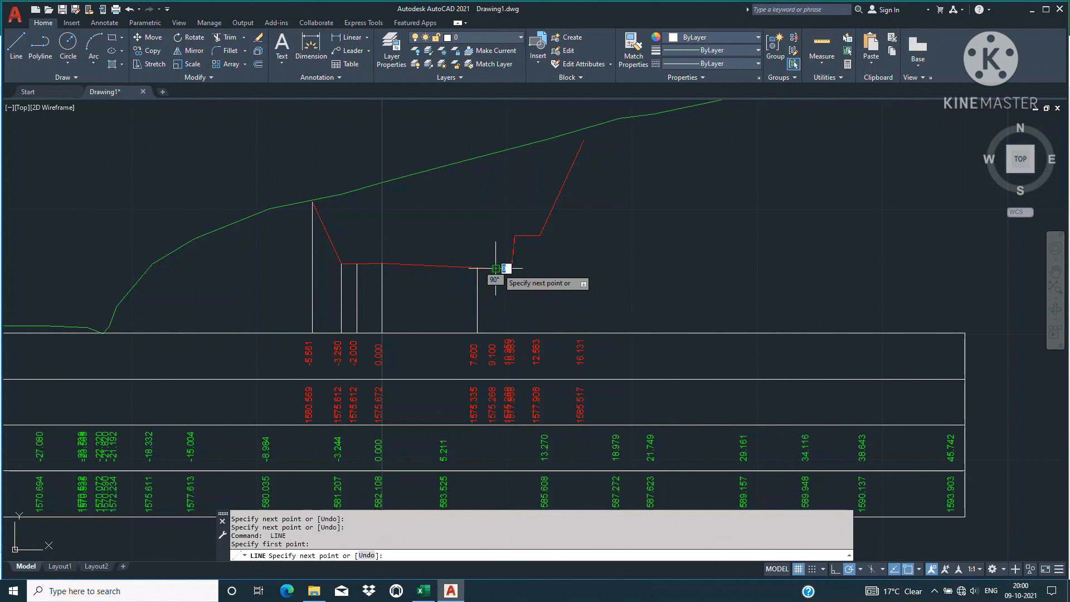
left_click(495, 333)
key("Return")
Step: Draw vertical lines from the bottom and top corners of the road profile's steep step down to the table's top edge
key("Return")
left_click(511, 268)
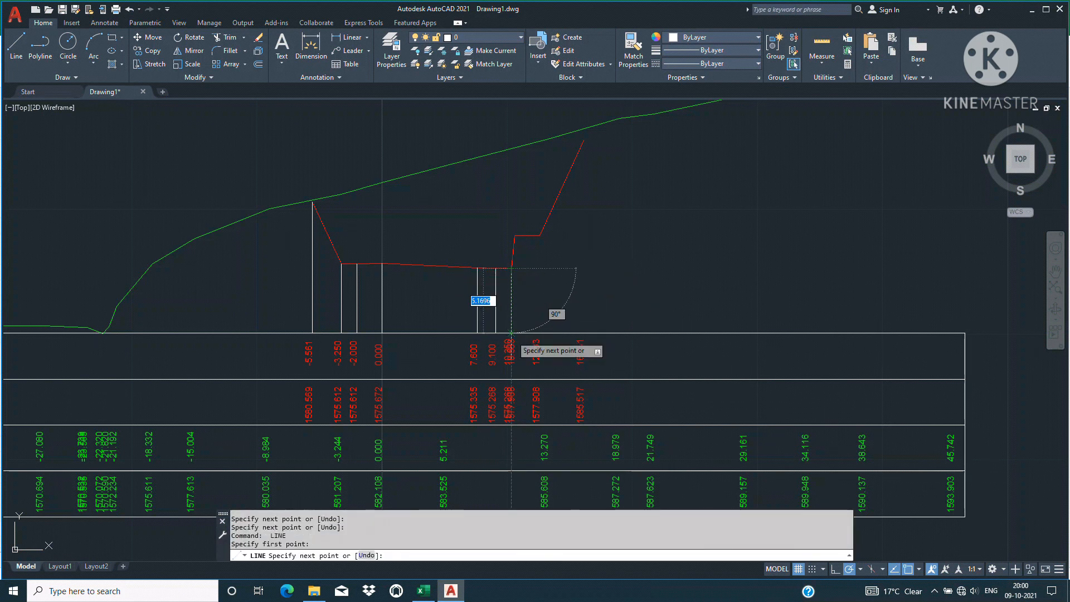
key("Return")
key("Return")
left_click(514, 235)
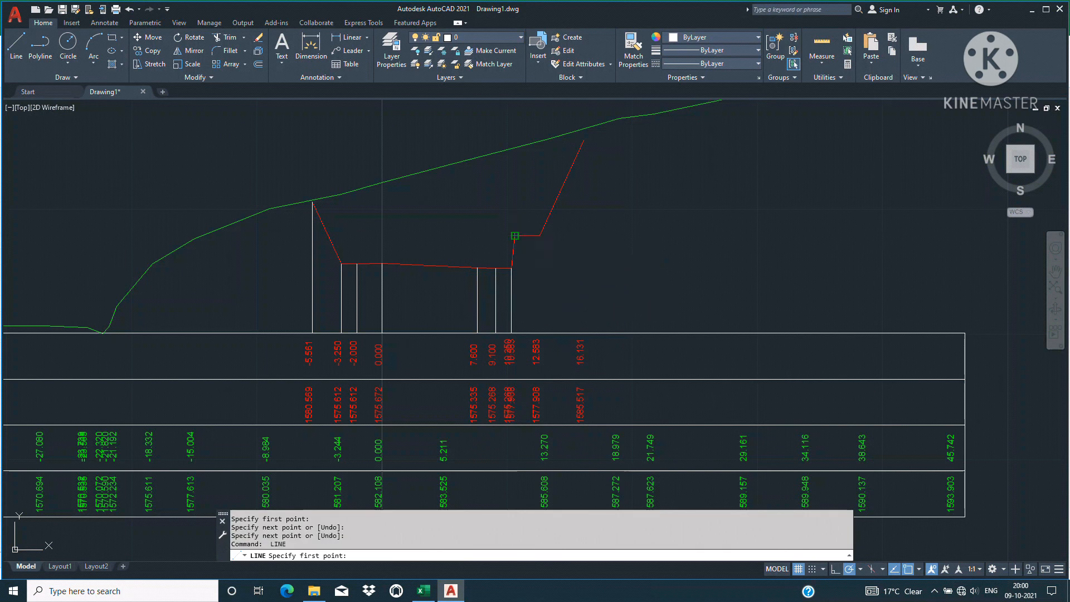
left_click(514, 332)
key("Return")
Step: Draw vertical lines from the road profile points at offsets 12.583 and 16.131 down to the table's top edge
key("Return")
left_click(540, 235)
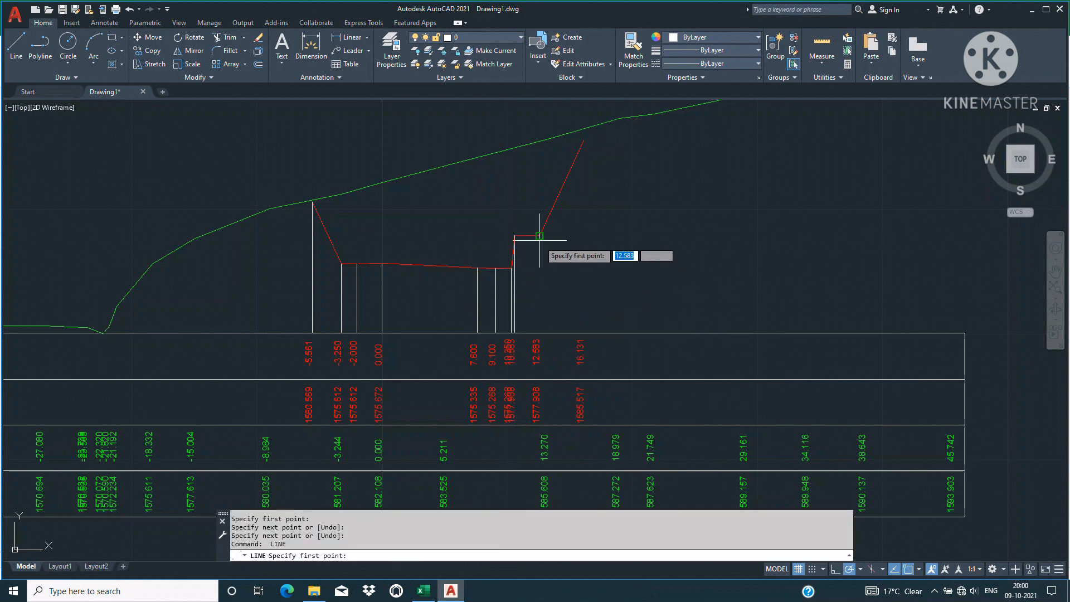
left_click(540, 333)
key("Return")
key("Return")
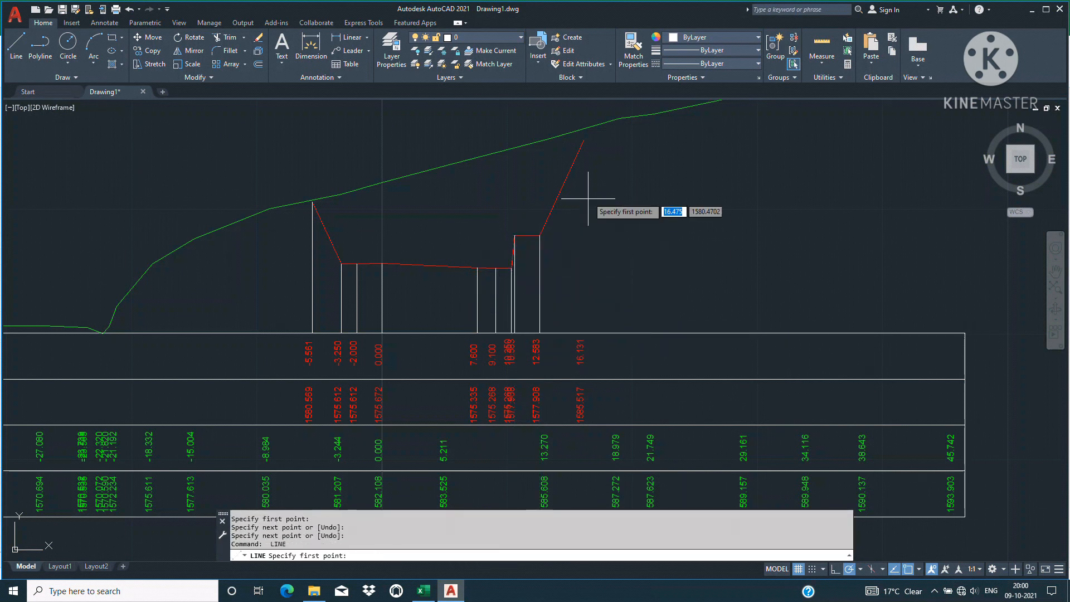
left_click(584, 141)
left_click(583, 333)
key("Return")
scroll(617, 239, "down", 4)
scroll(616, 239, "up", 4)
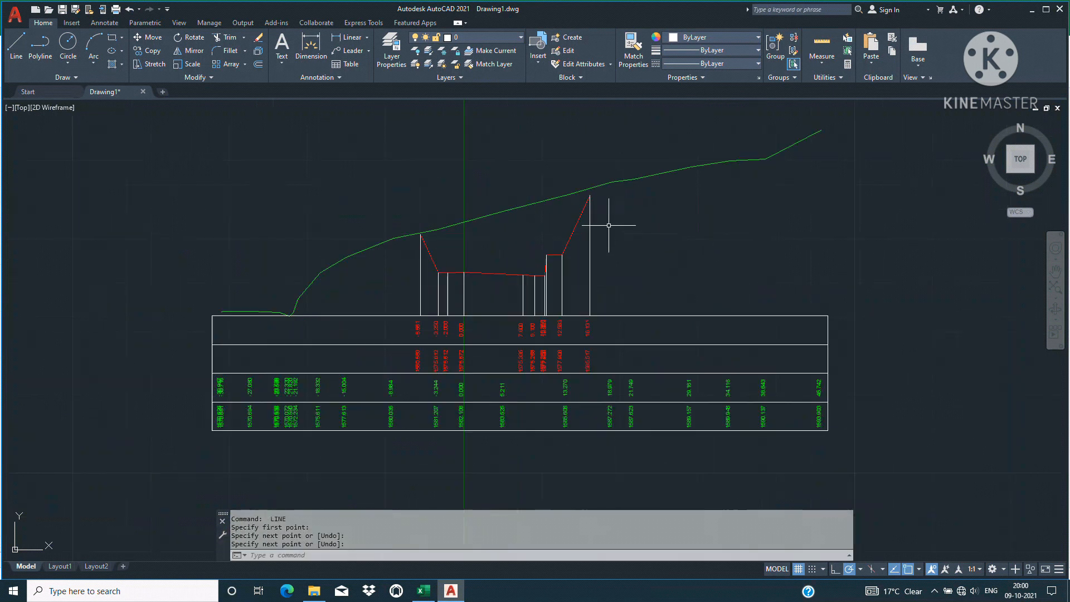
Step: Draw a heading rectangle extending left from the table's top-left corner, matching the first row's height
scroll(580, 207, "up", 2)
scroll(605, 239, "down", 6)
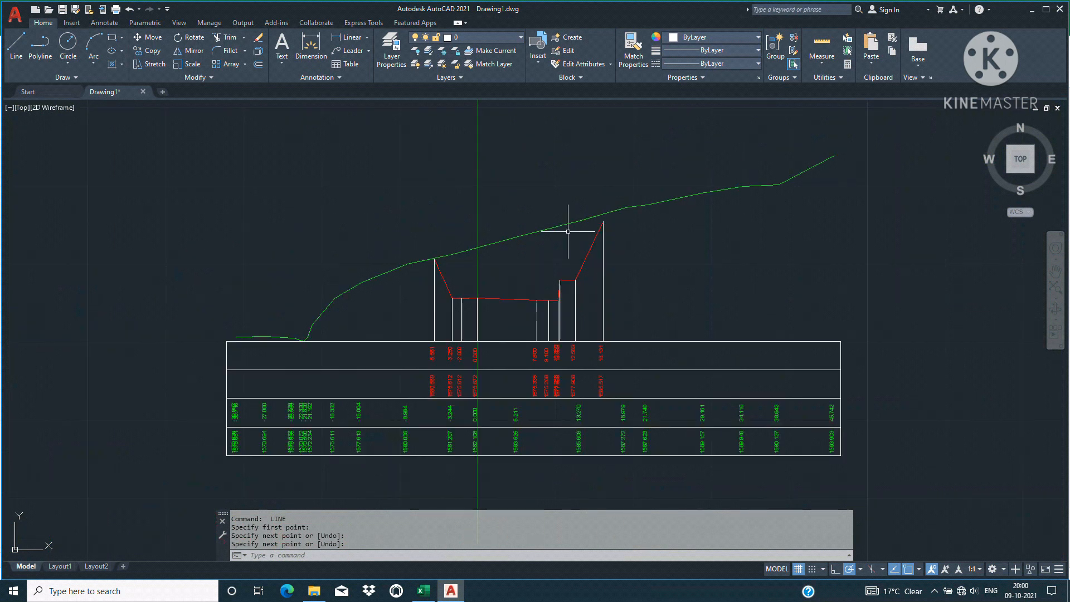
scroll(532, 315, "up", 4)
scroll(521, 312, "down", 2)
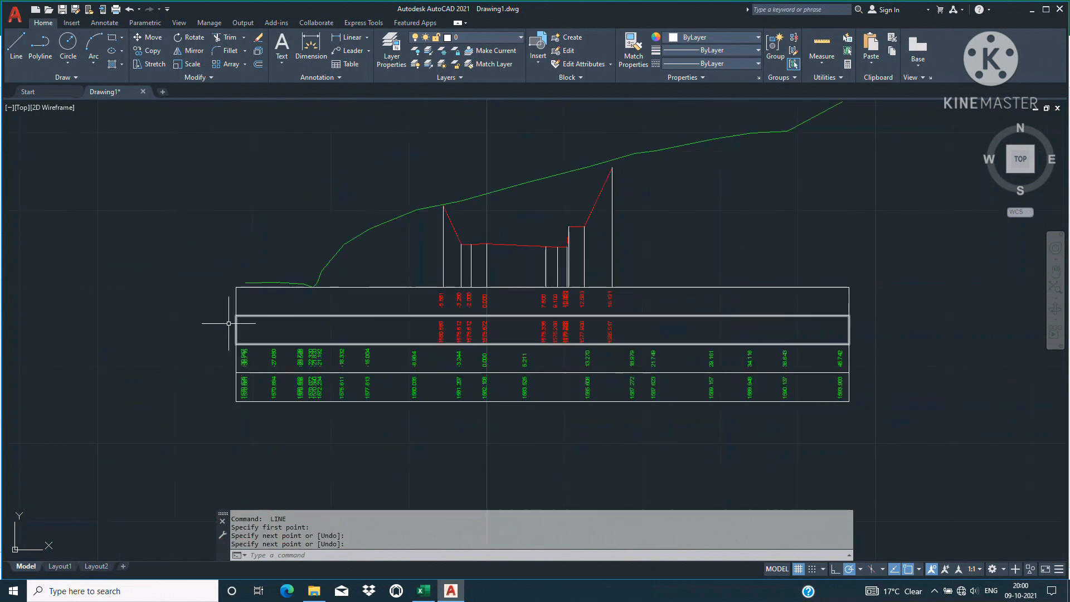
scroll(234, 309, "up", 4)
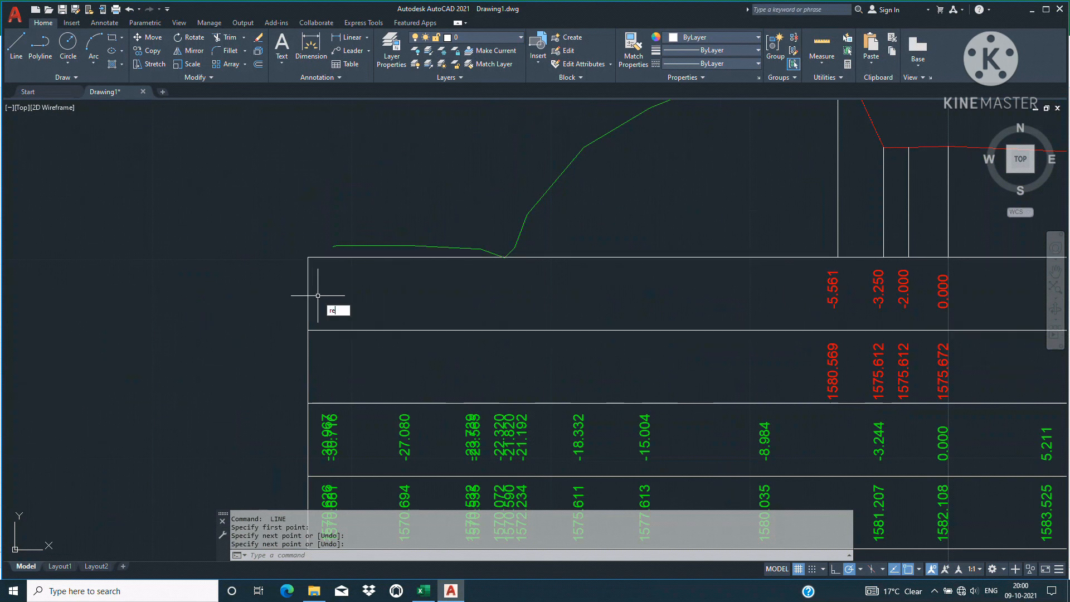
type("c")
key("Return")
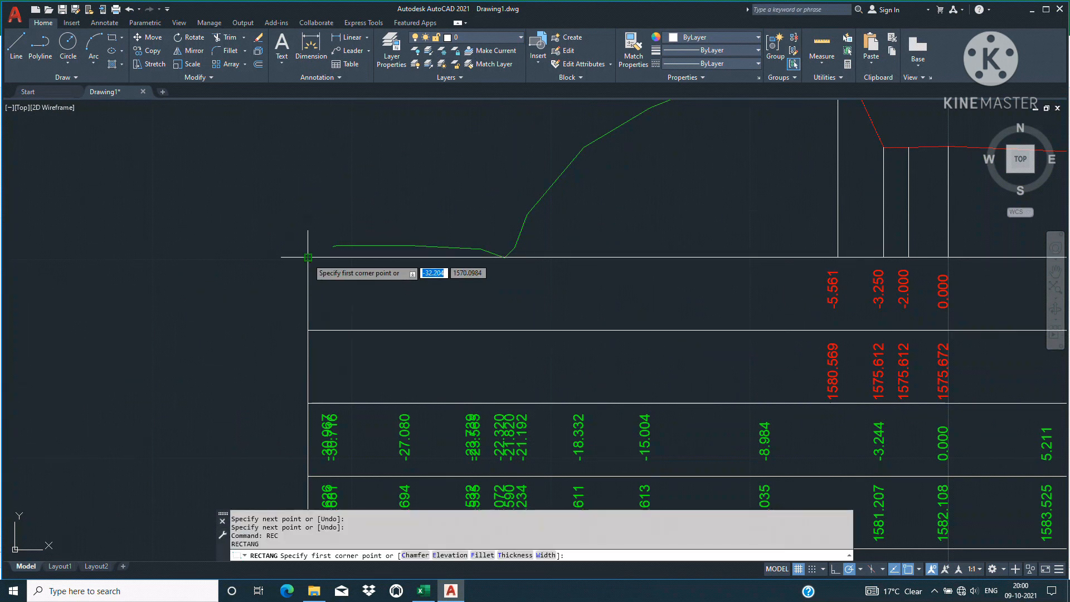
left_click(307, 257)
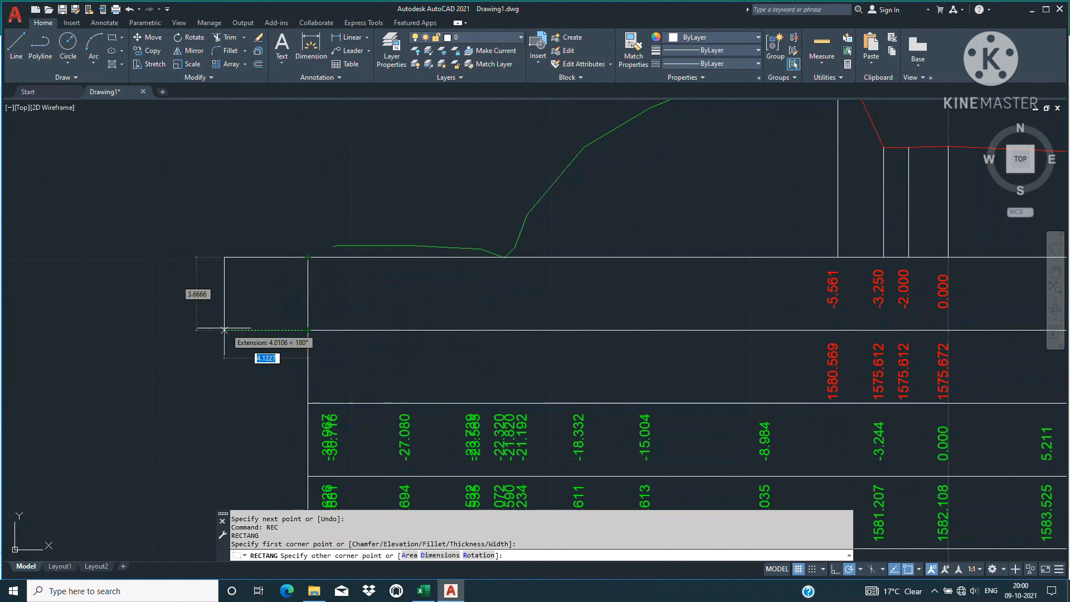
left_click(137, 328)
Step: Copy the heading rectangle downward to give each of the three lower table rows its own heading cell
scroll(234, 280, "down", 2)
left_click(281, 306)
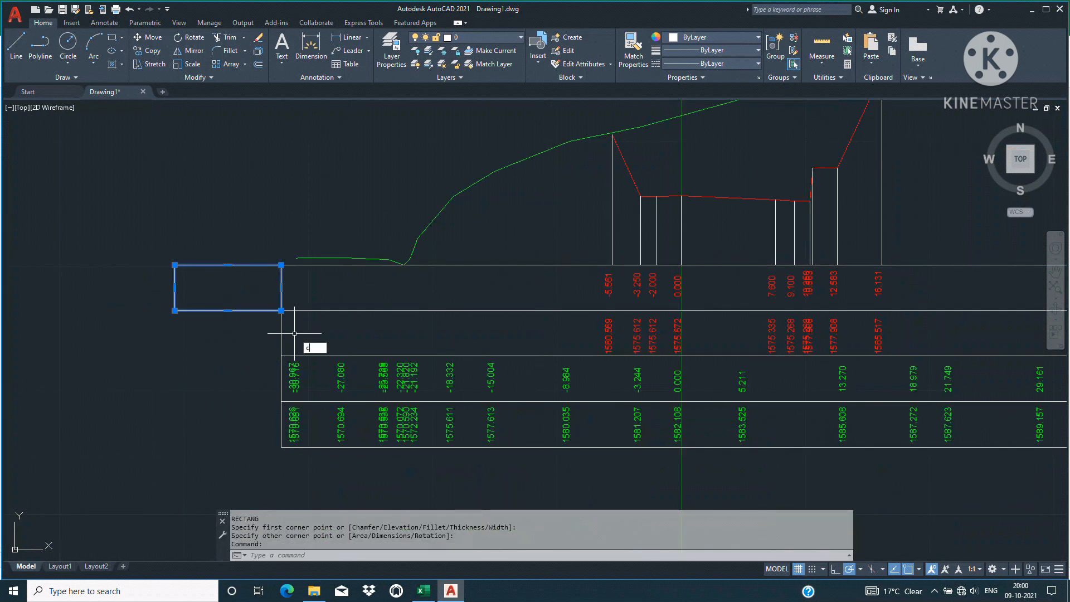
type("co")
key("Return")
left_click(281, 265)
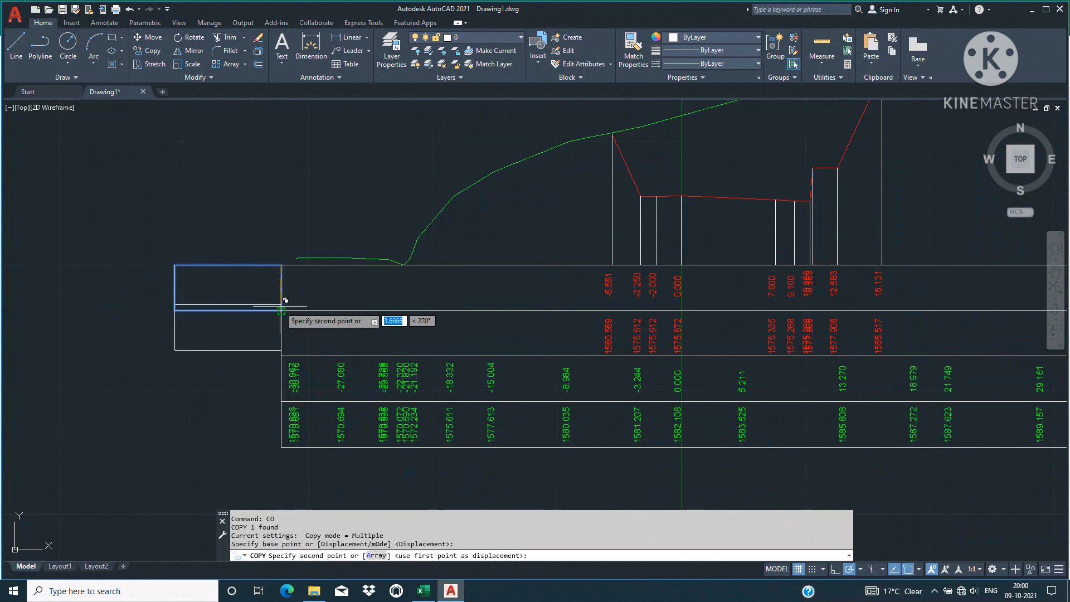
left_click(286, 352)
left_click(286, 395)
key("Return")
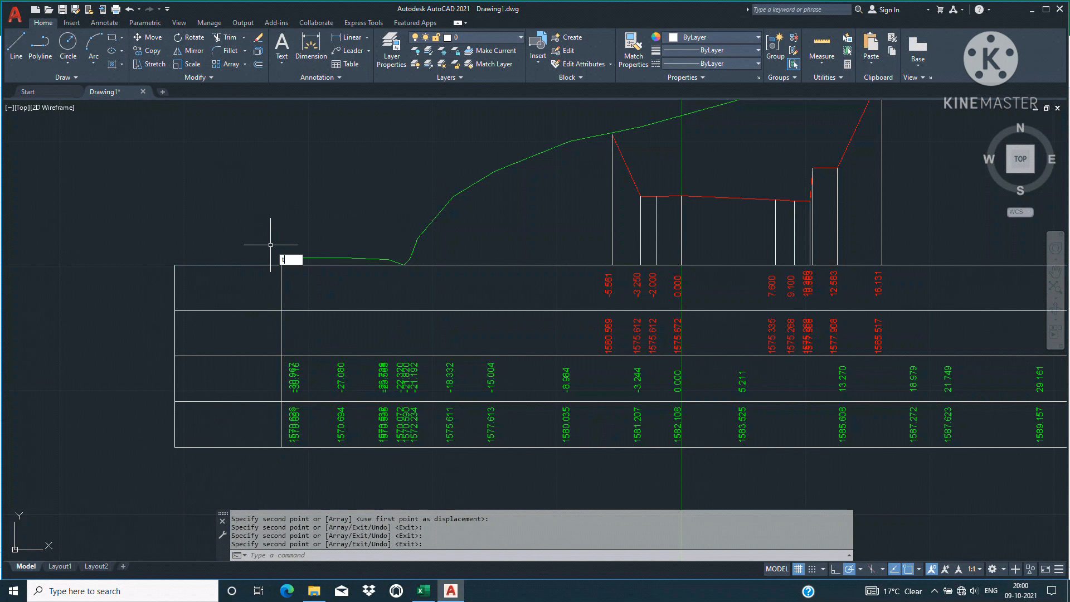
Step: Add the multiline text Offset in the first row's heading cell, using bold Times New Roman at height 1
type("t")
key("Return")
left_click(175, 265)
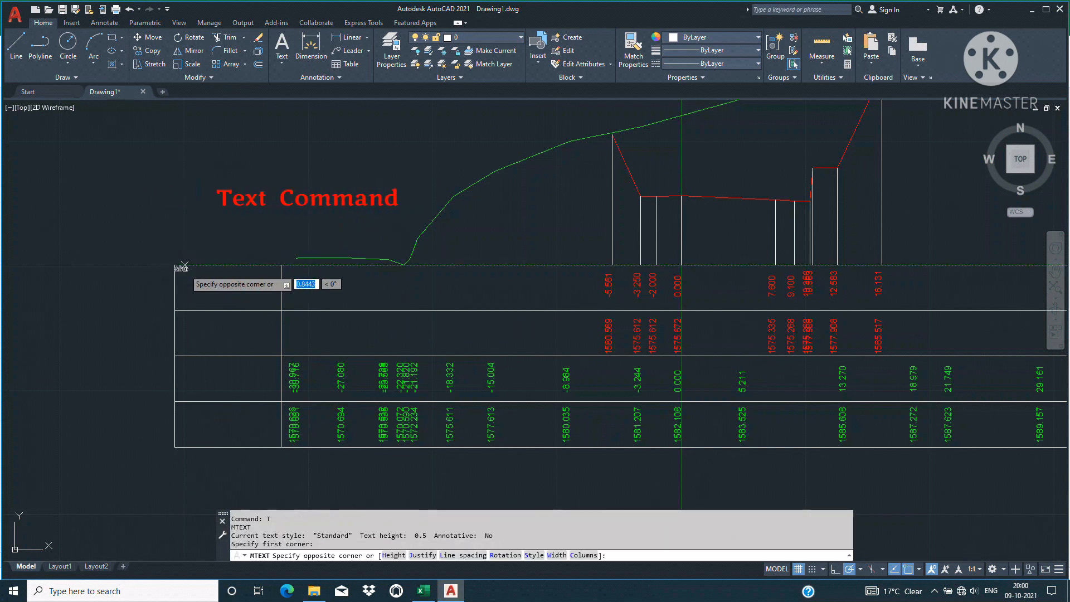
left_click(423, 306)
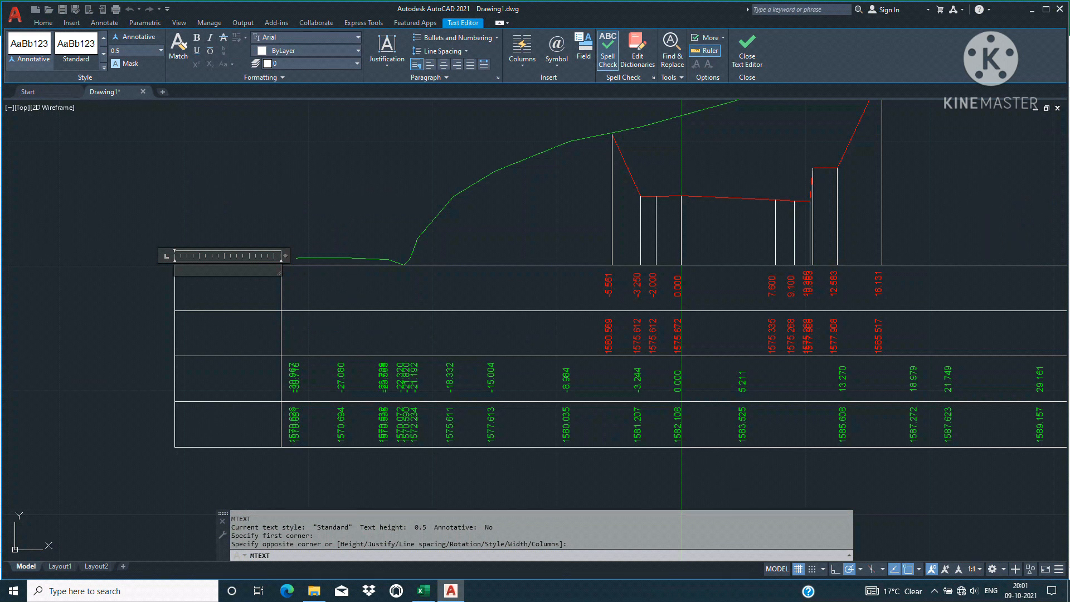
left_click(358, 37)
key("t")
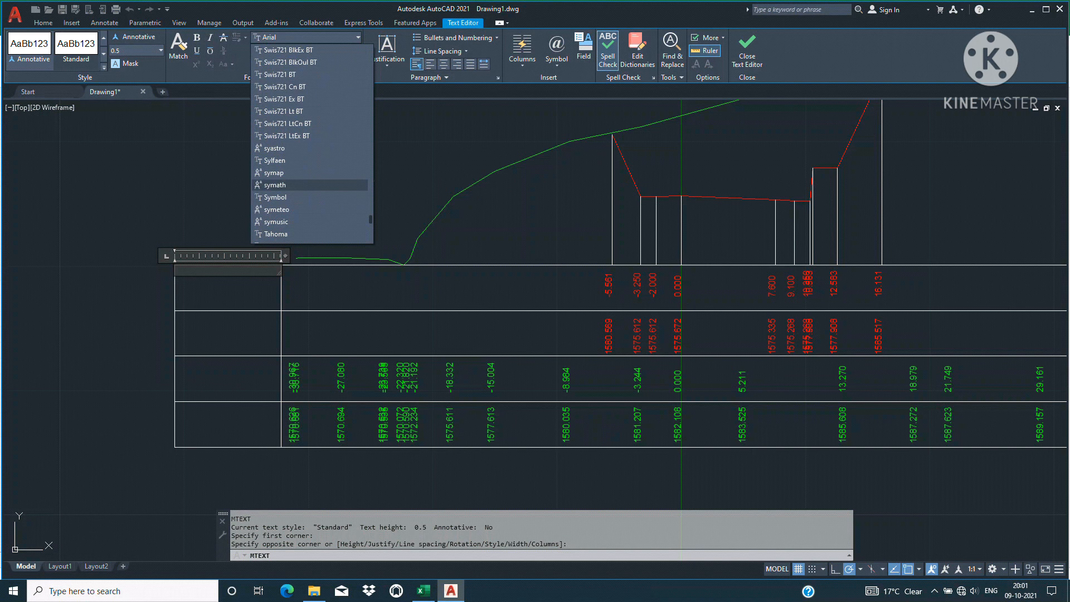
scroll(309, 192, "down", 3)
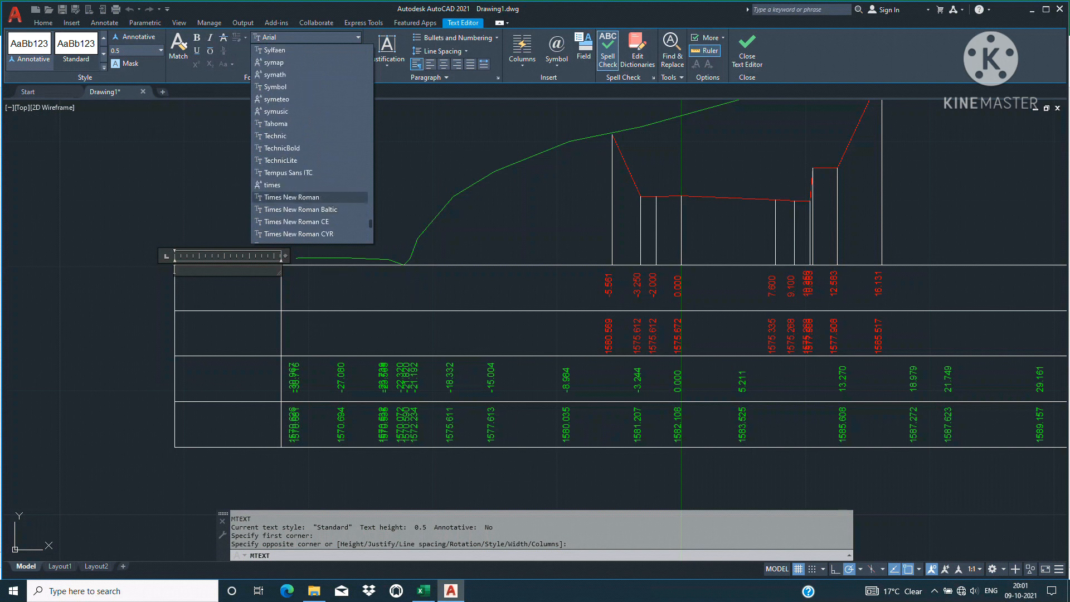
left_click(301, 197)
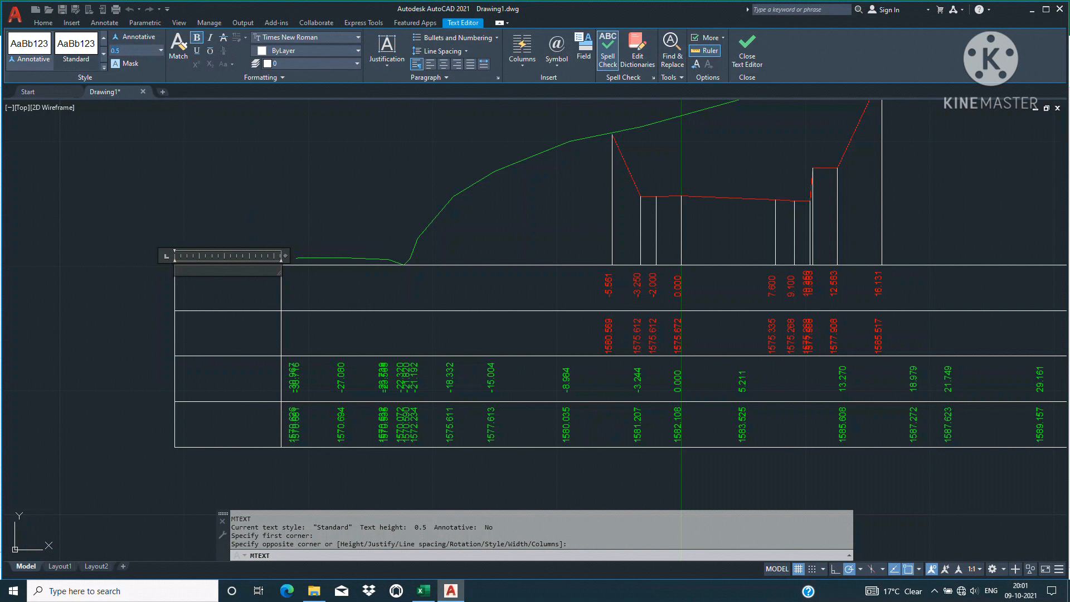
left_click(175, 270)
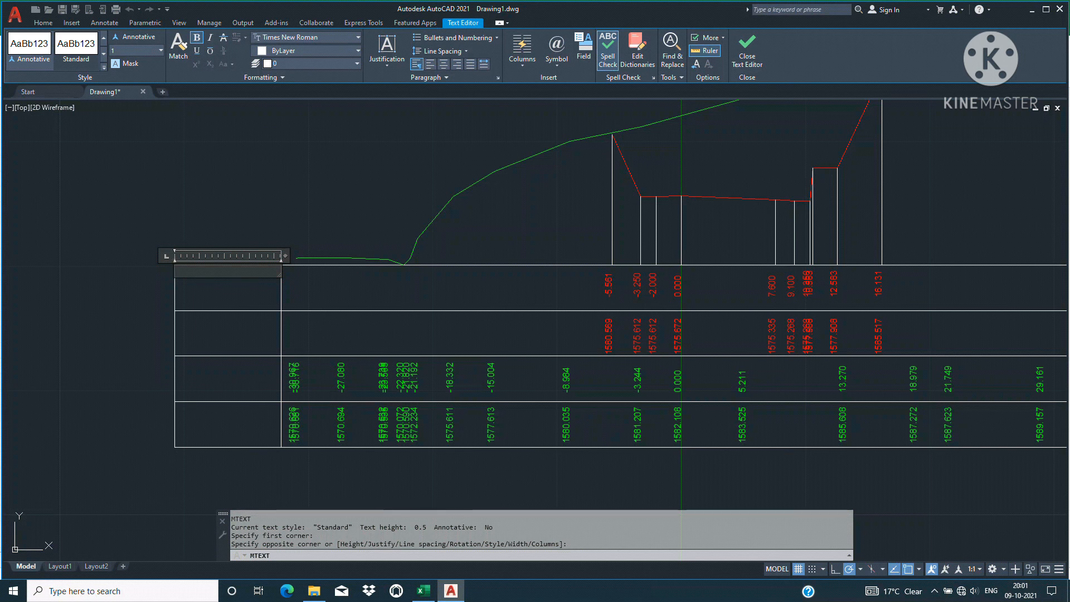
type("Offset")
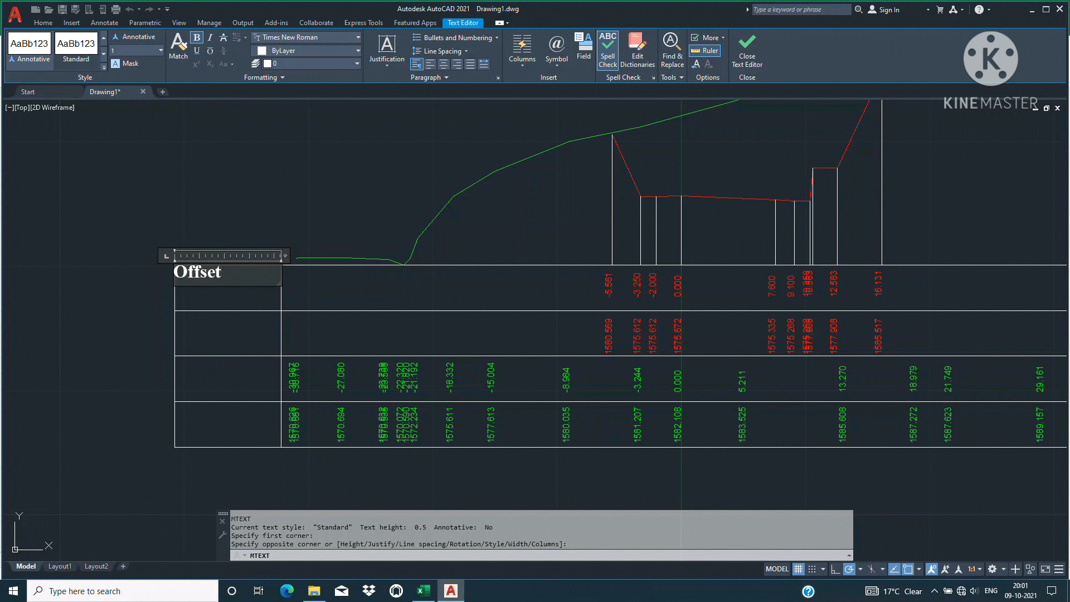
left_click(270, 227)
Step: Move the Offset label to the middle of the first row's heading cell
left_click(215, 271)
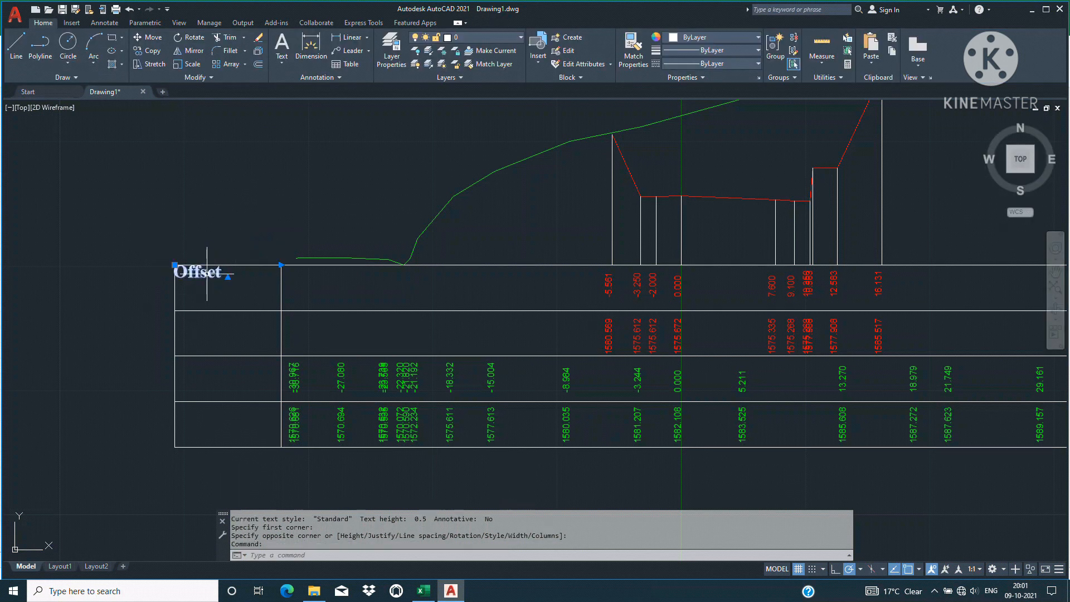
type("m")
key("Return")
left_click(372, 137)
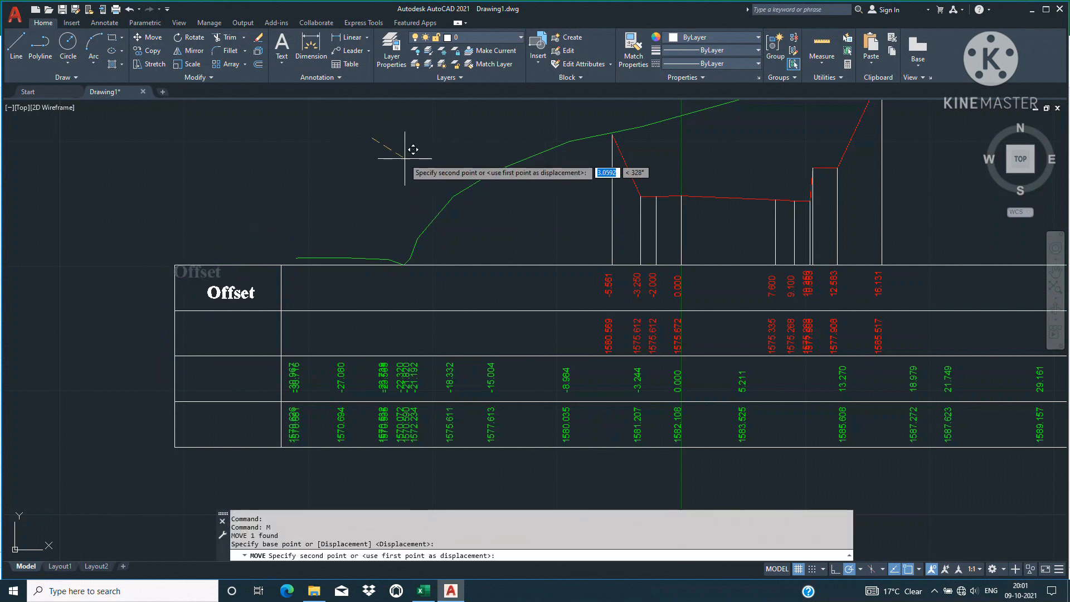
left_click(401, 153)
Step: Copy the Offset label straight down into the second row's heading cell
left_click(243, 282)
type("co")
key("Return")
left_click(314, 153)
left_click(313, 198)
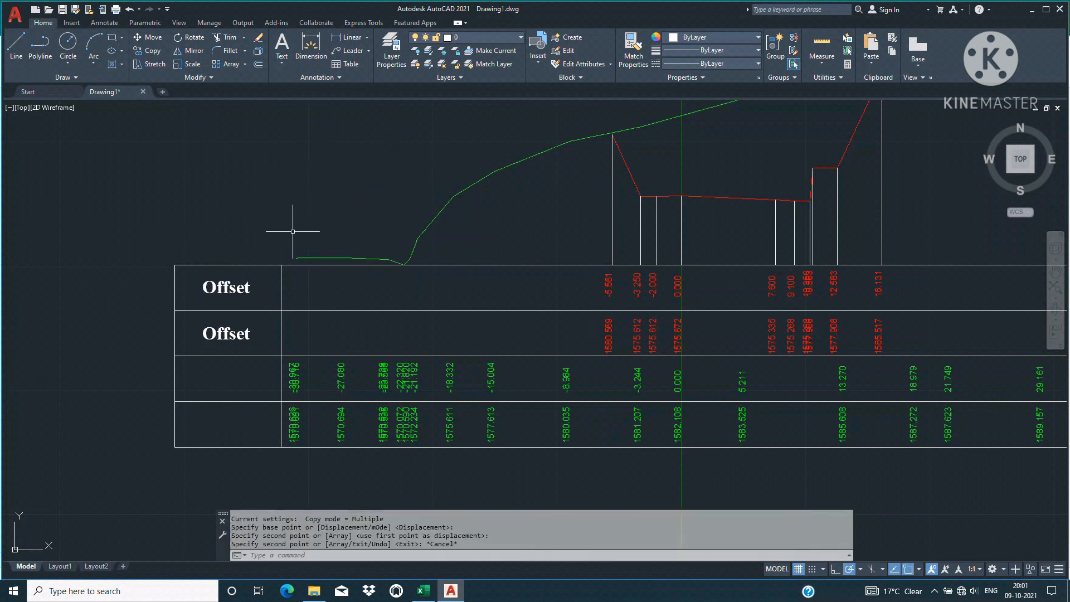
Step: Change the second row's label to Finished Road Level, widen its text frame to one line and set the text height to 0.75
double_click(227, 334)
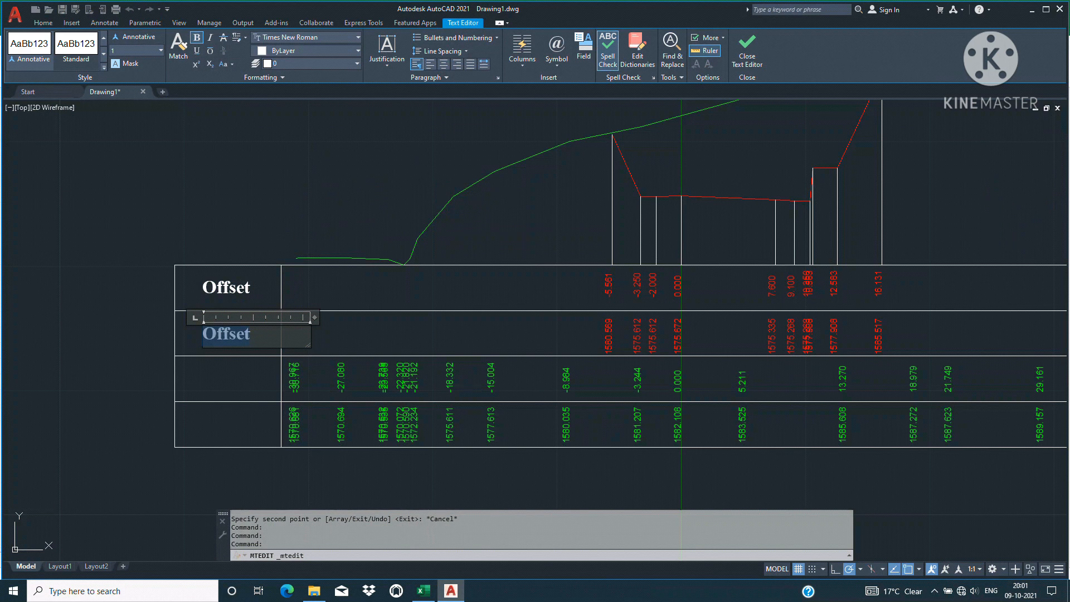
type("Fini")
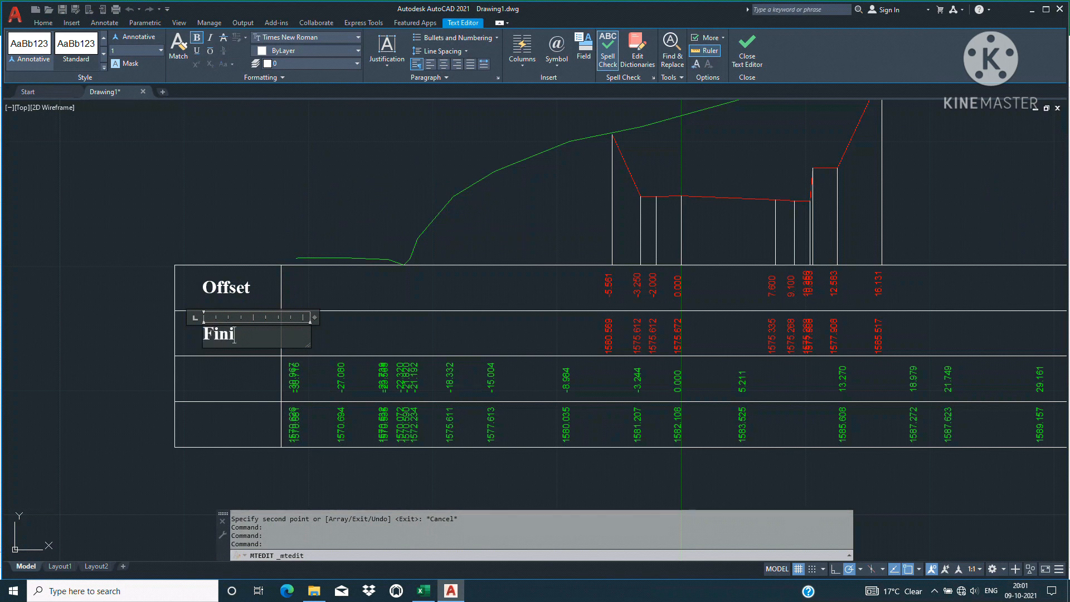
type("shed Road Lev")
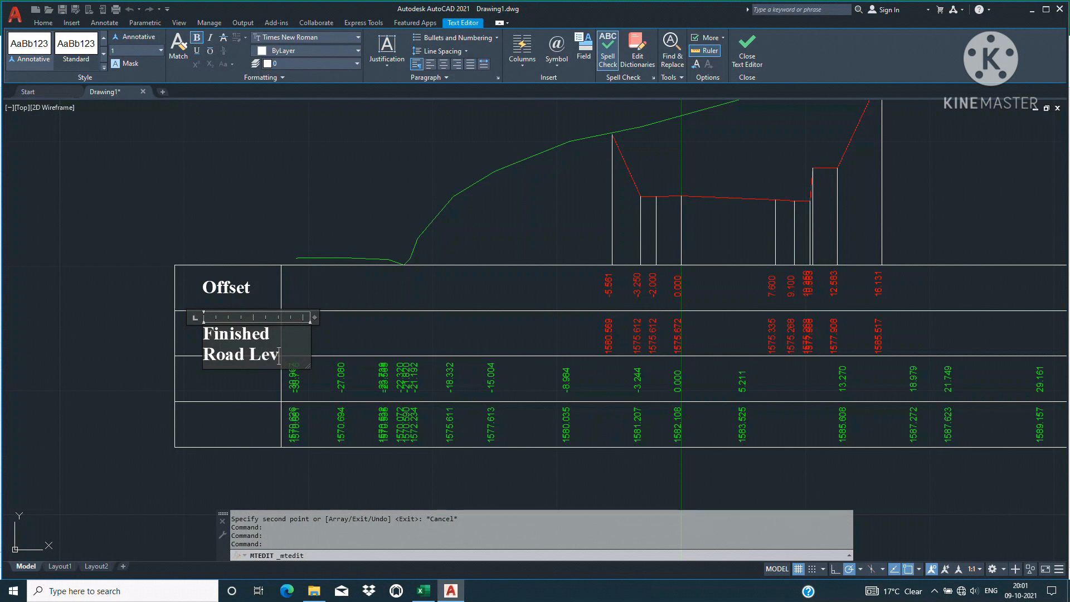
left_click_drag(315, 317, 378, 317)
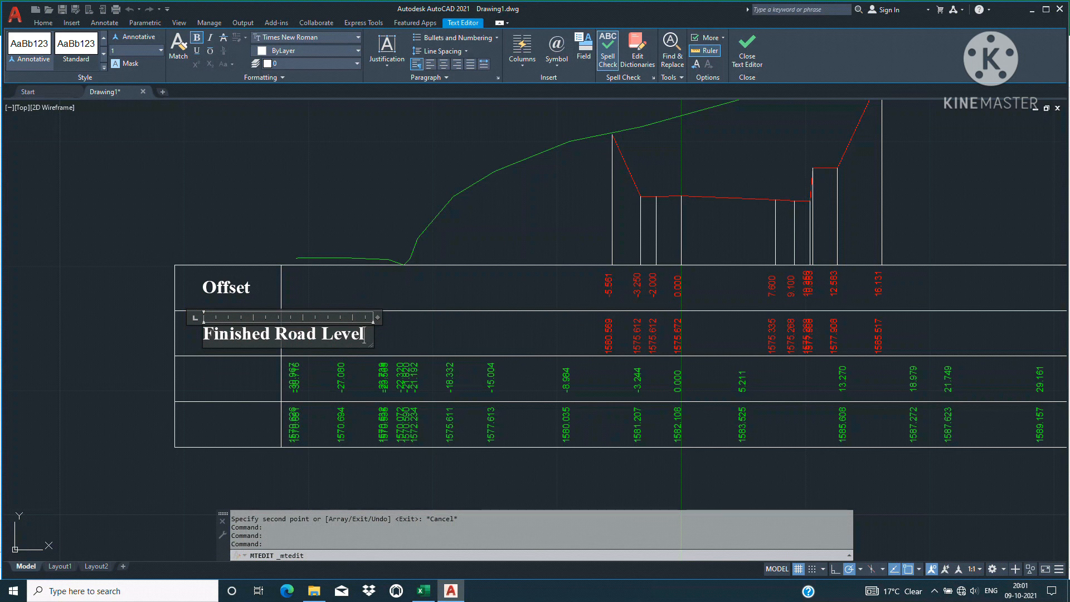
left_click_drag(364, 337, 203, 334)
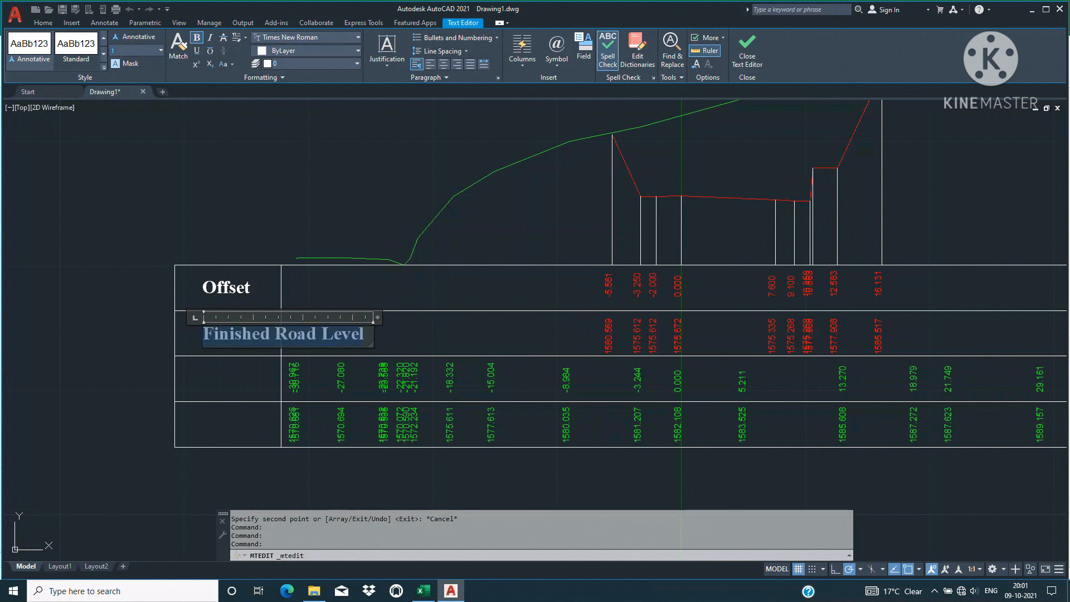
key("Return")
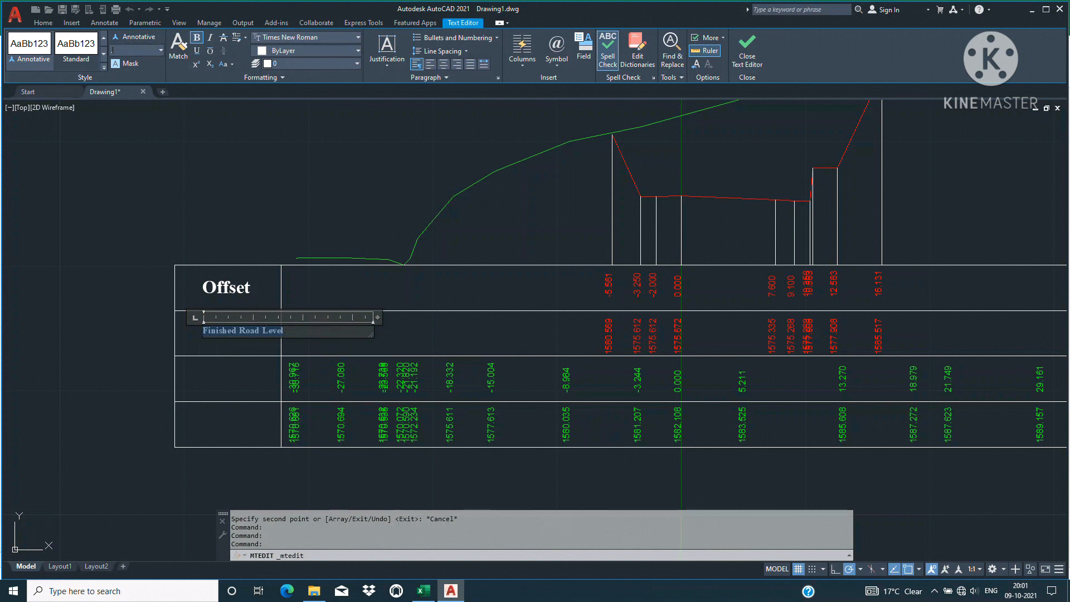
key("Return")
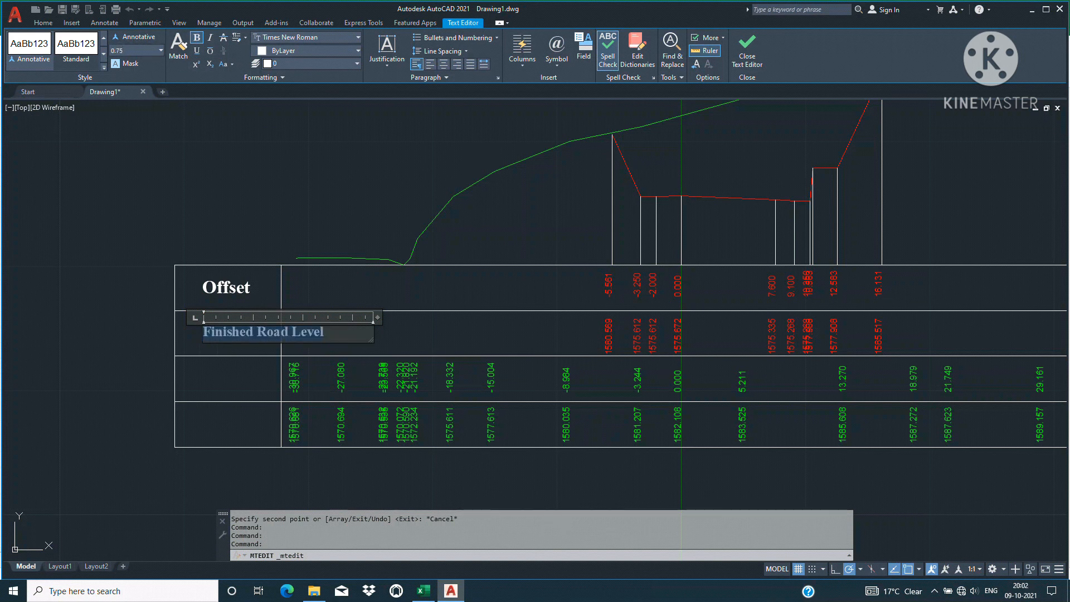
left_click(380, 307)
Step: Move the Finished Road Level label about 2 units left so it starts just inside its heading cell
left_click(304, 333)
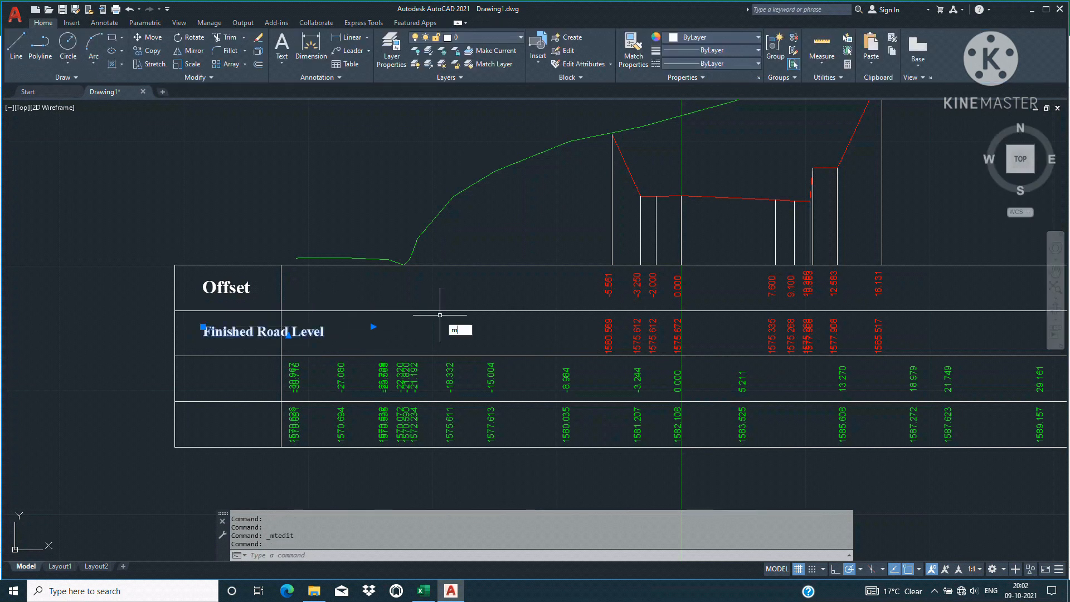
key("Return")
left_click(510, 327)
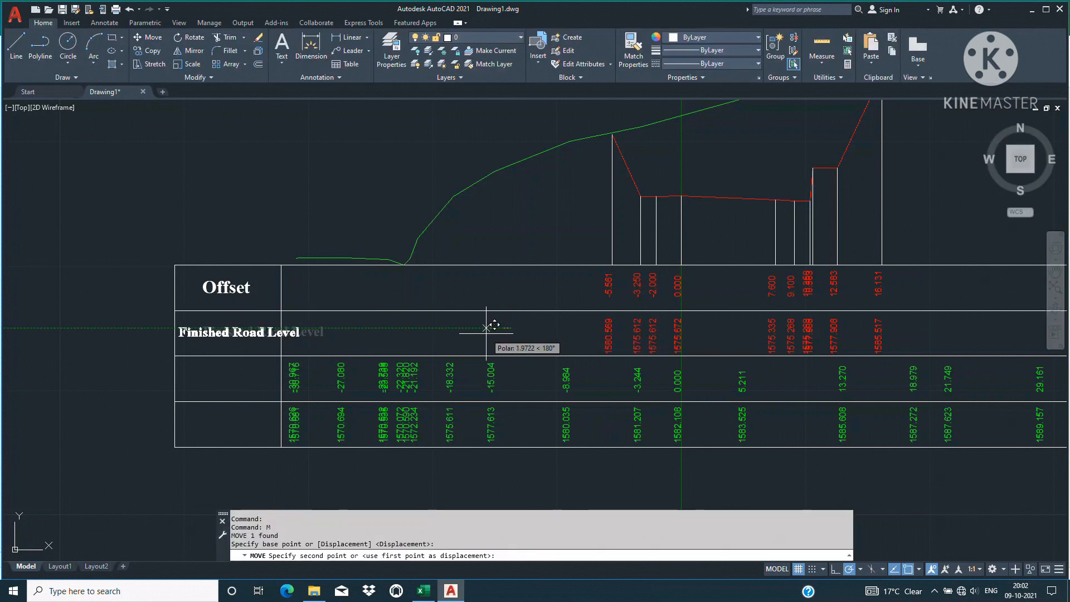
left_click(486, 327)
Step: Stretch the left edge of the Finished Road Level heading cell outward to widen the cell
left_click(175, 333)
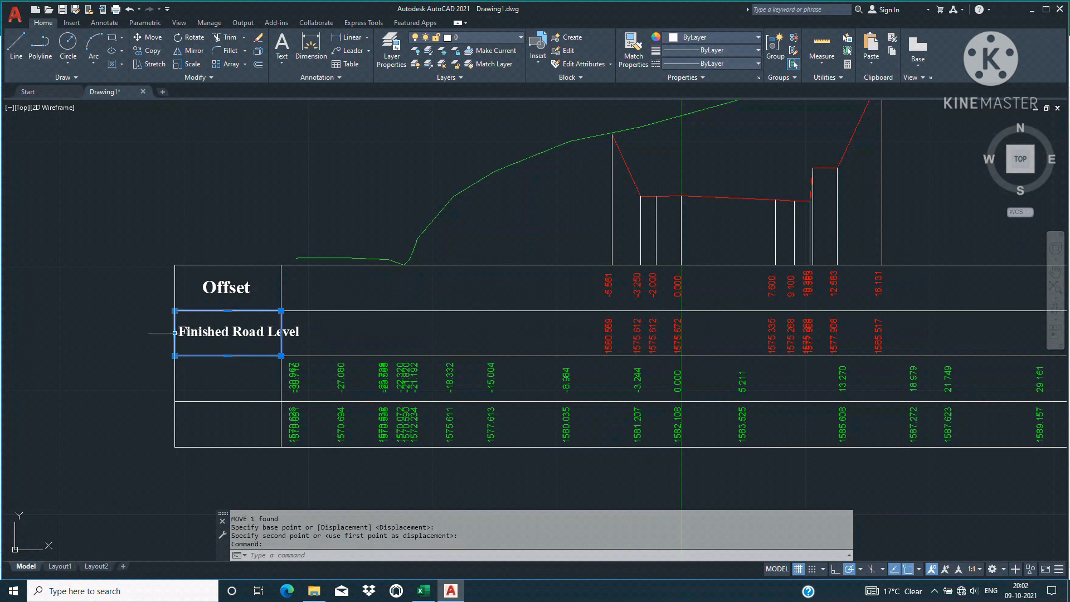
left_click(148, 332)
left_click(149, 333)
left_click(175, 333)
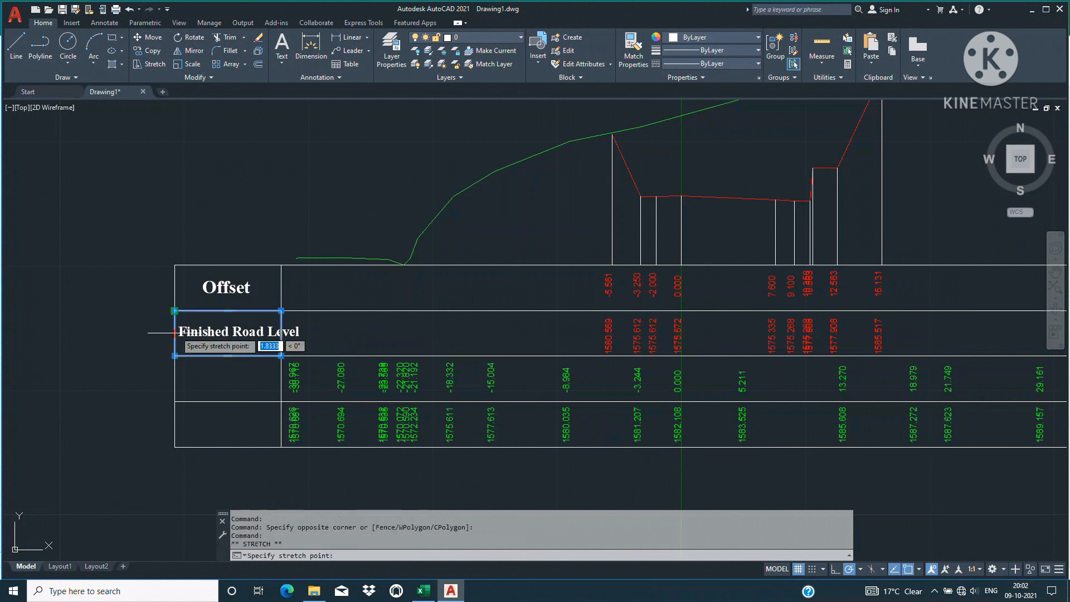
left_click(155, 333)
key("Escape")
Step: Stretch the left edges of the other three heading cells outward to align with the widened second-row cell
left_click(175, 287)
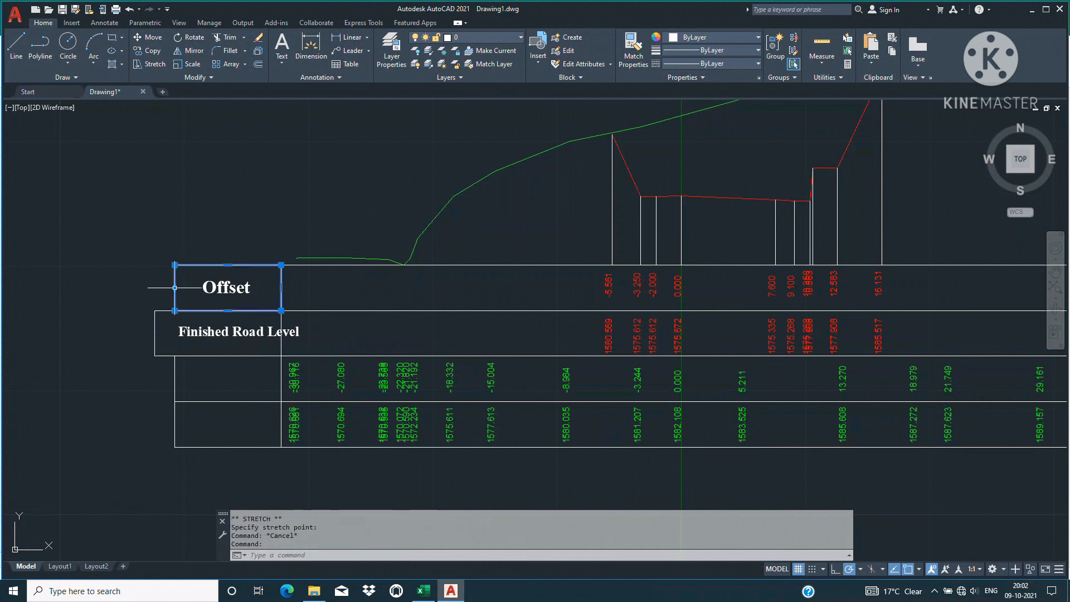
left_click(175, 288)
left_click(155, 310)
key("Escape")
left_click(175, 369)
left_click(174, 356)
left_click(154, 374)
key("Escape")
left_click(179, 424)
left_click(175, 424)
left_click(154, 424)
key("Escape")
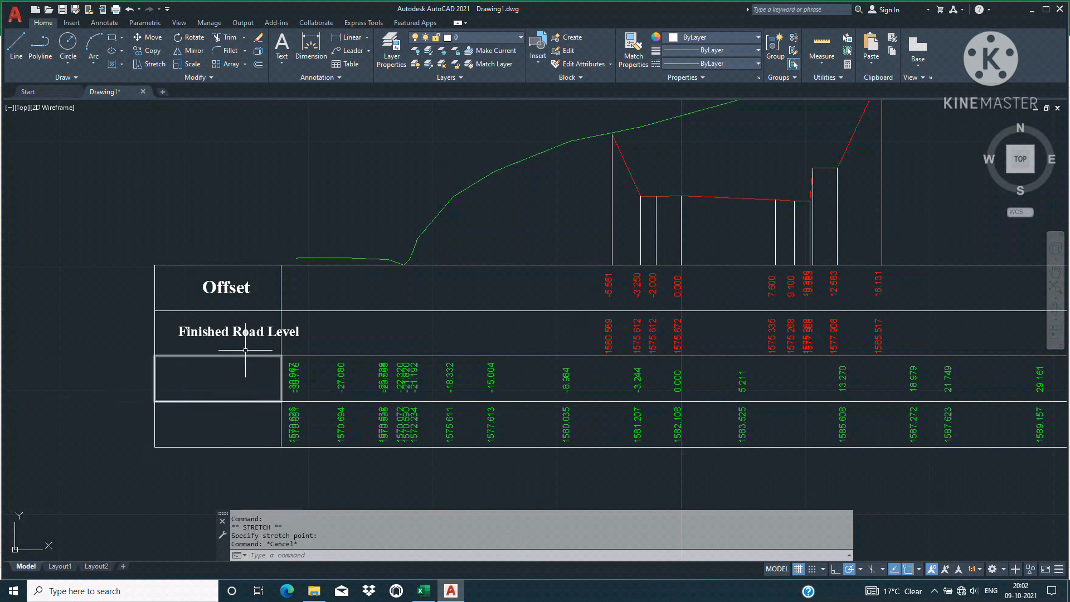
Step: Move the Offset and Finished Road Level labels together about 1.7 units left to fit the widened heading cells
left_click(243, 332)
left_click(236, 291)
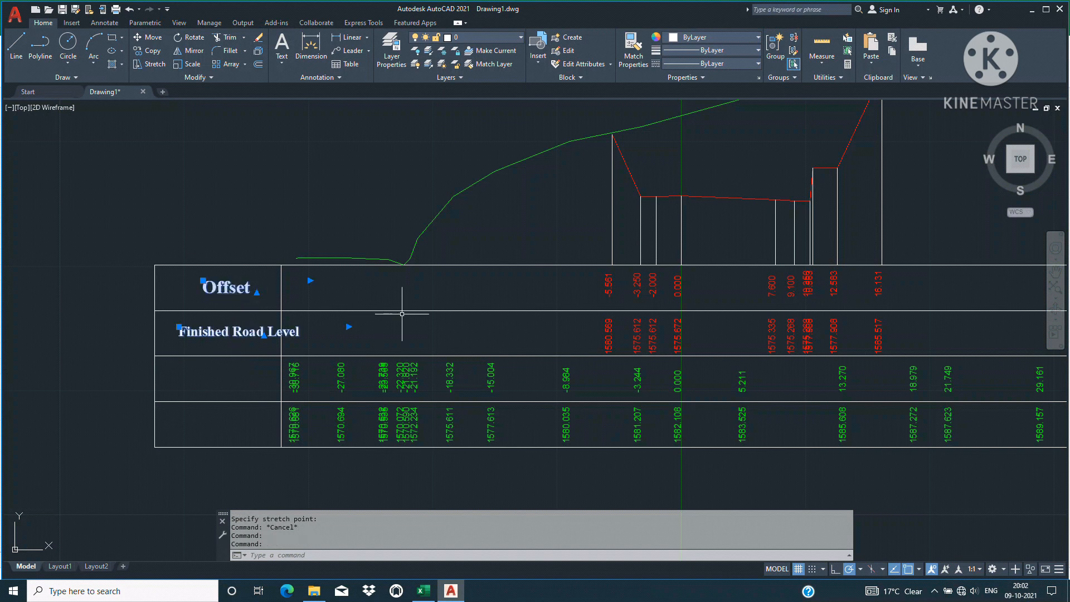
type("M")
key("Return")
left_click(488, 288)
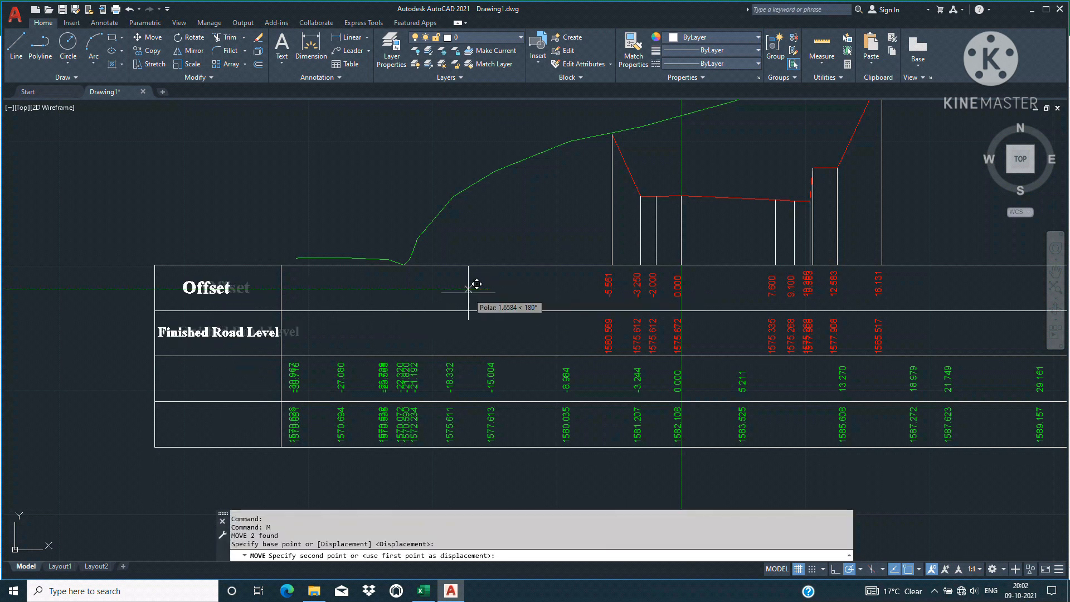
left_click(468, 289)
scroll(329, 354, "down", 3)
scroll(303, 373, "up", 3)
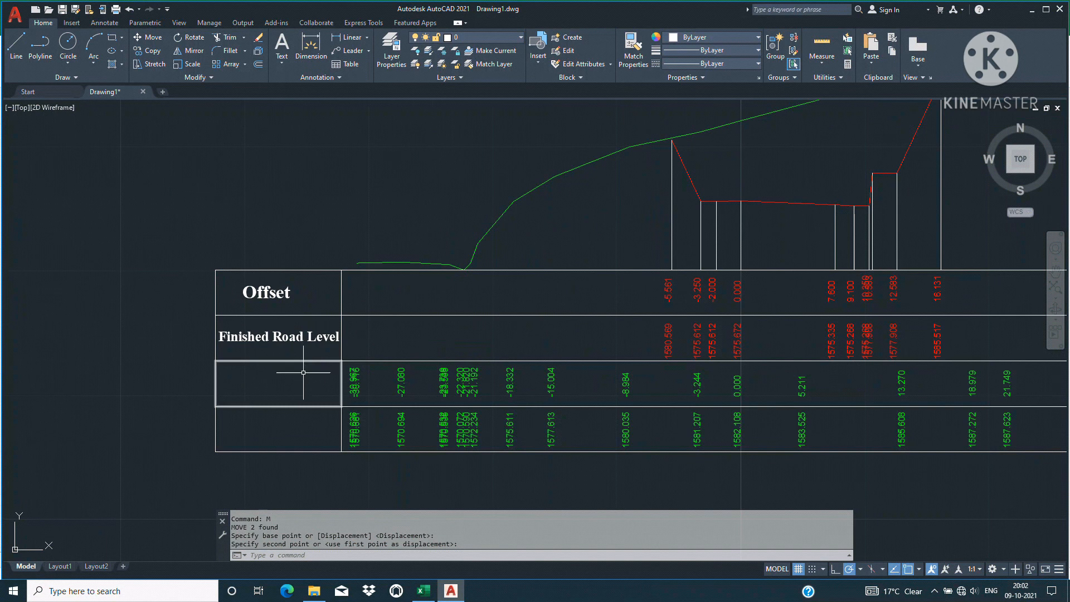
Step: Copy the Finished Road Level label straight down into the third row's heading cell
left_click(268, 293)
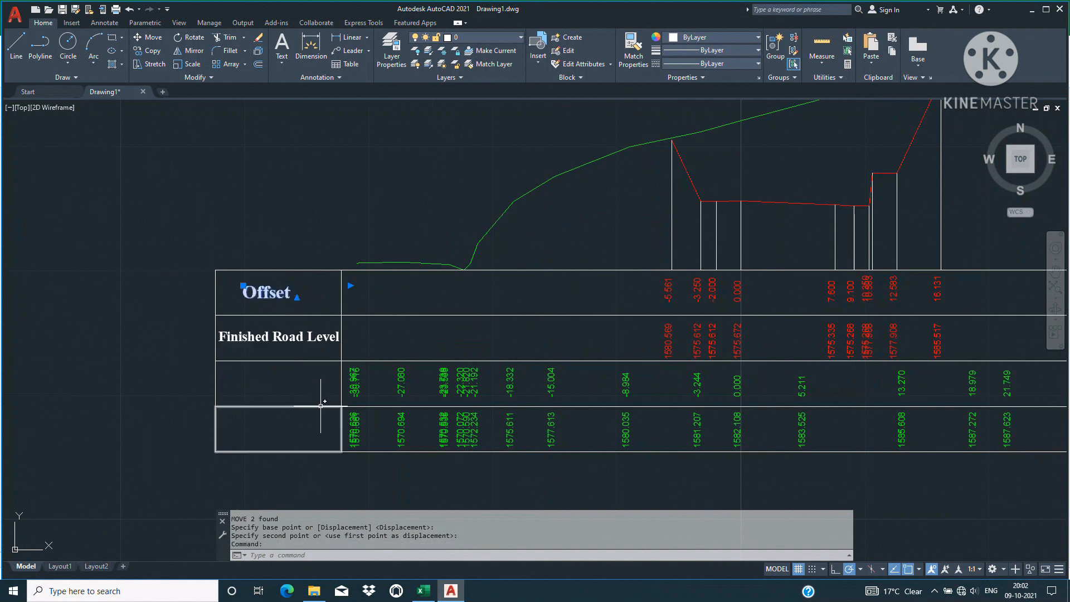
key("Escape")
left_click(272, 337)
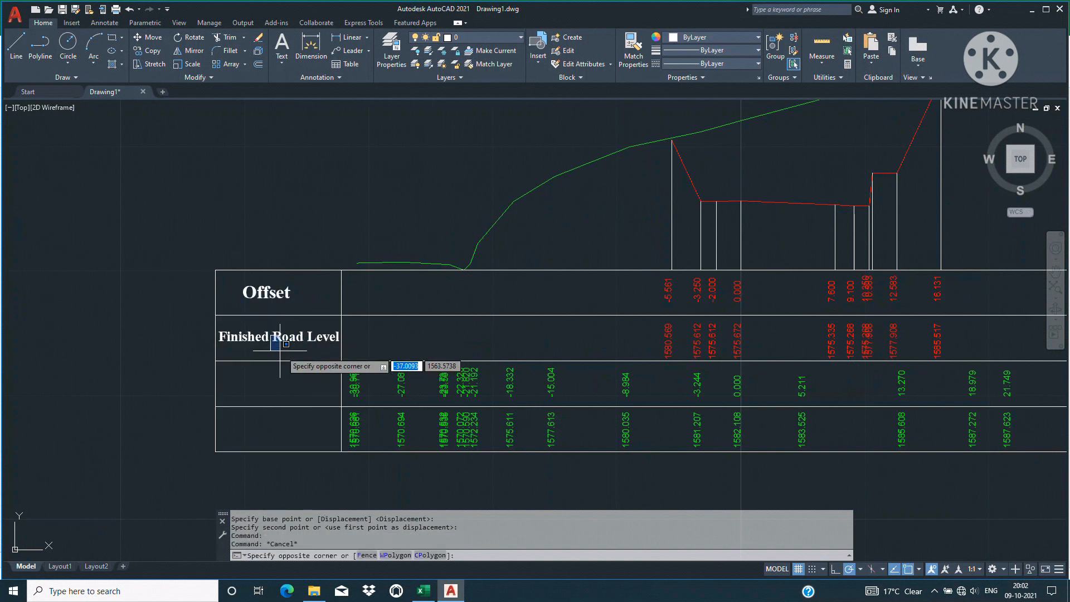
left_click(258, 340)
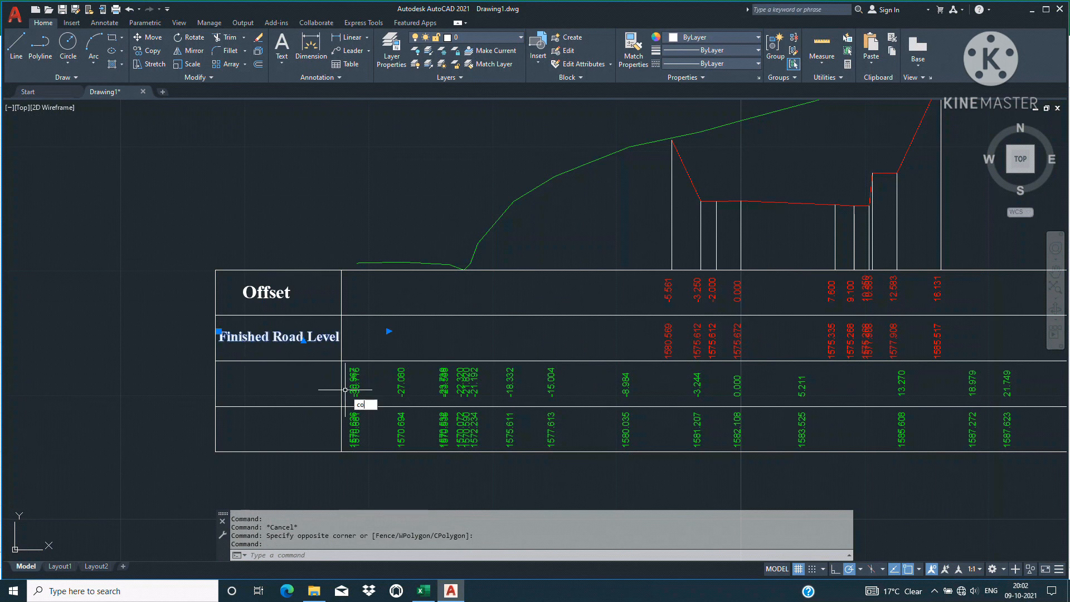
key("Return")
left_click(433, 291)
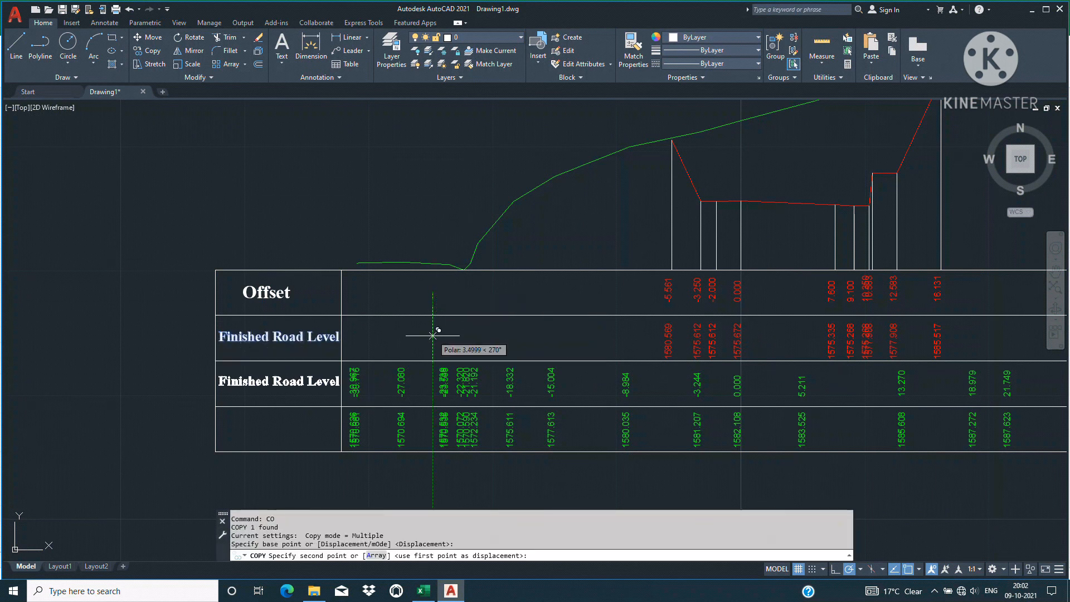
left_click(432, 338)
key("Escape")
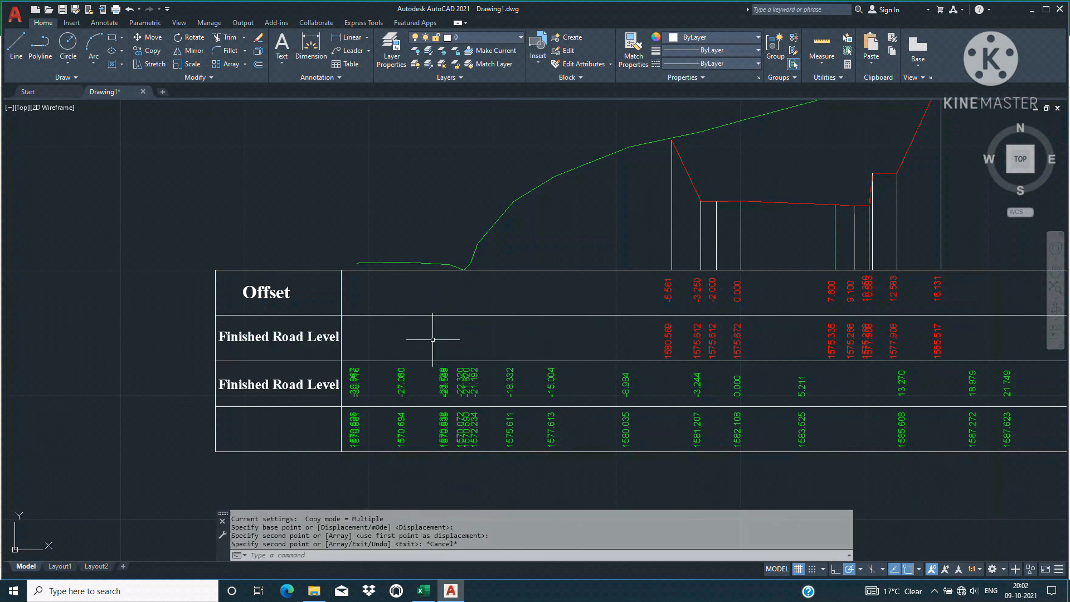
Step: Replace the third row's heading text with Offset (OGL)
double_click(251, 385)
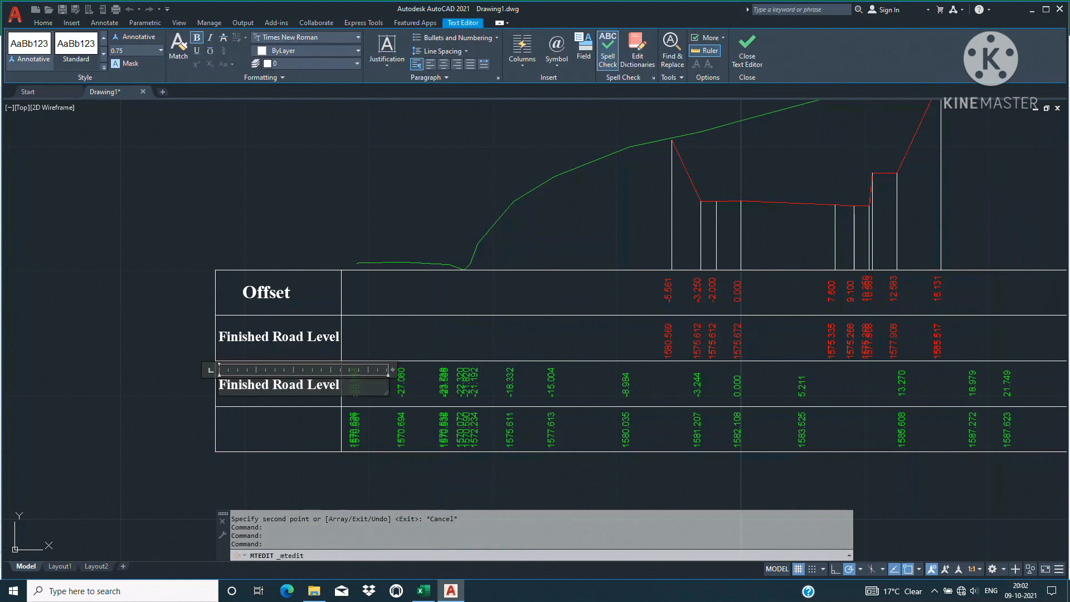
key("ctrl+a")
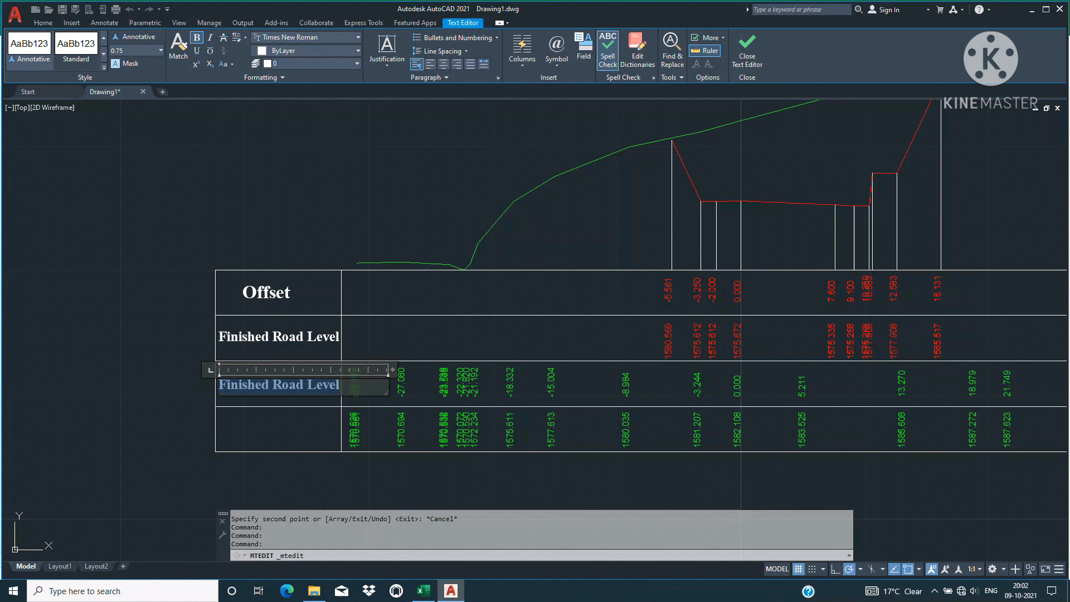
type("Offset (OGL")
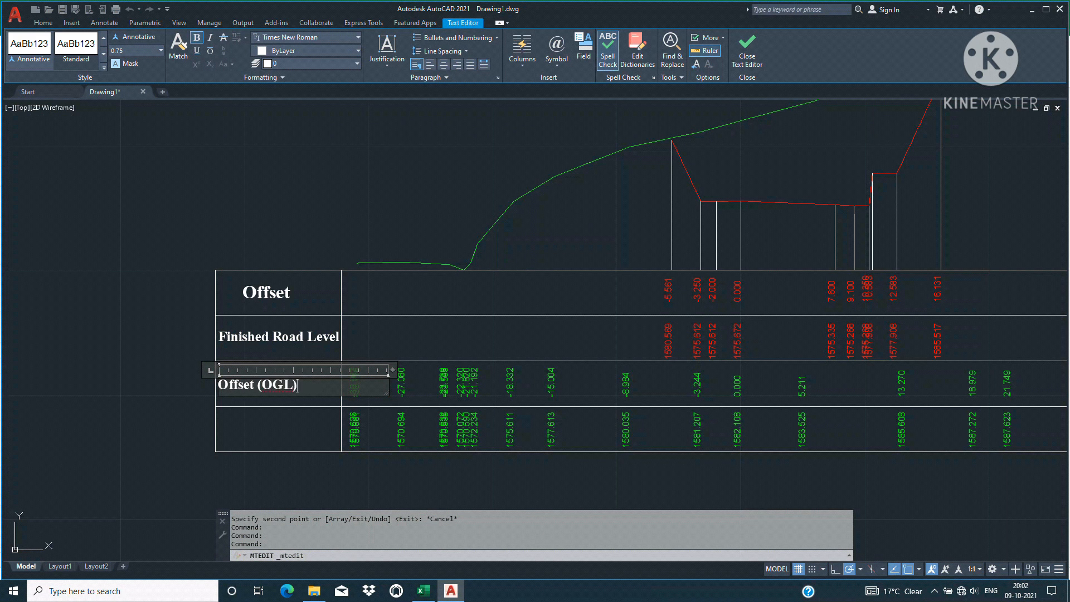
left_click(295, 420)
Step: Copy the Offset (OGL) label straight down into the fourth row's heading cell
left_click(281, 384)
type("co")
key("Return")
left_click(342, 193)
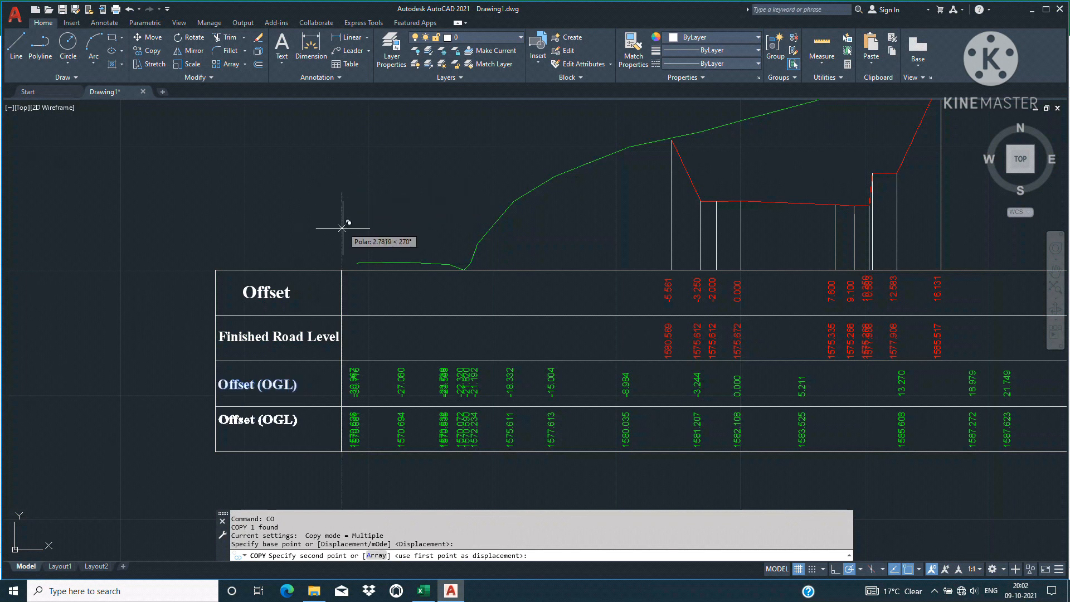
left_click(343, 236)
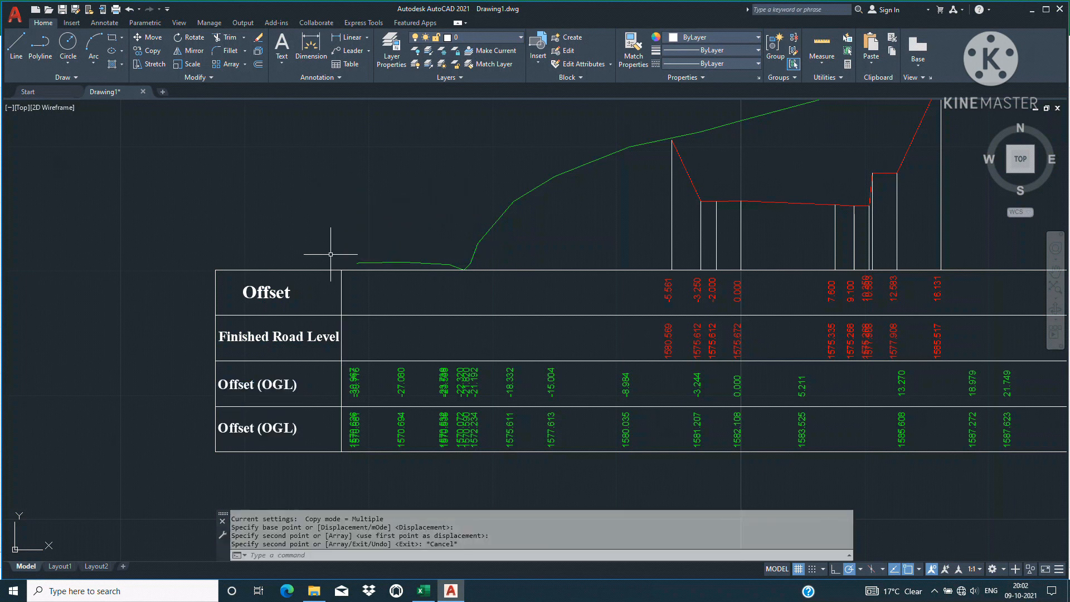
key("Escape")
Step: Replace the fourth row's heading text with Original Ground Level
double_click(257, 428)
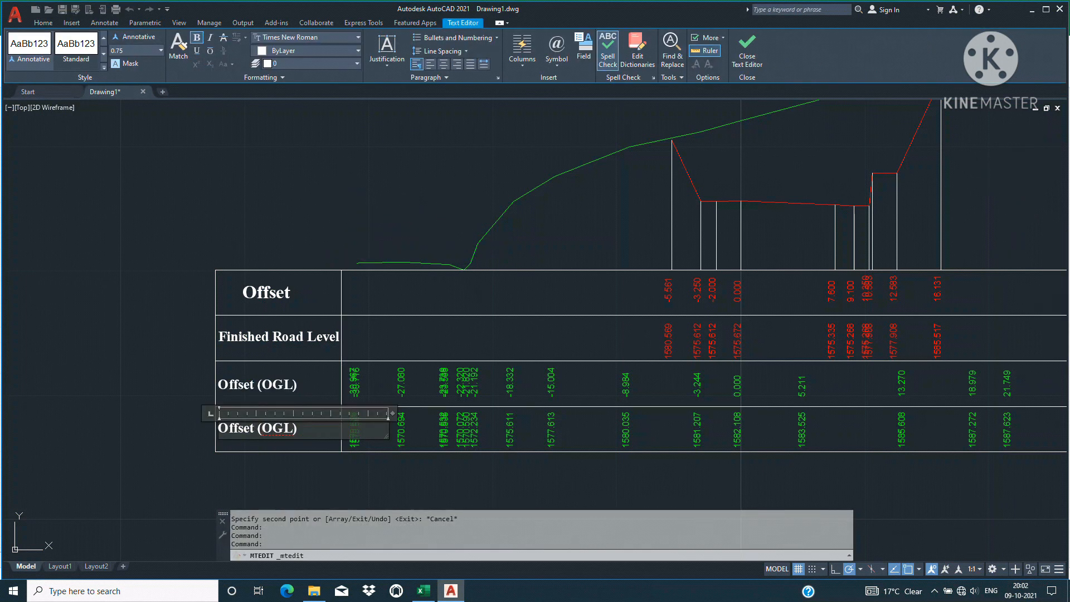
left_click_drag(297, 428, 229, 428)
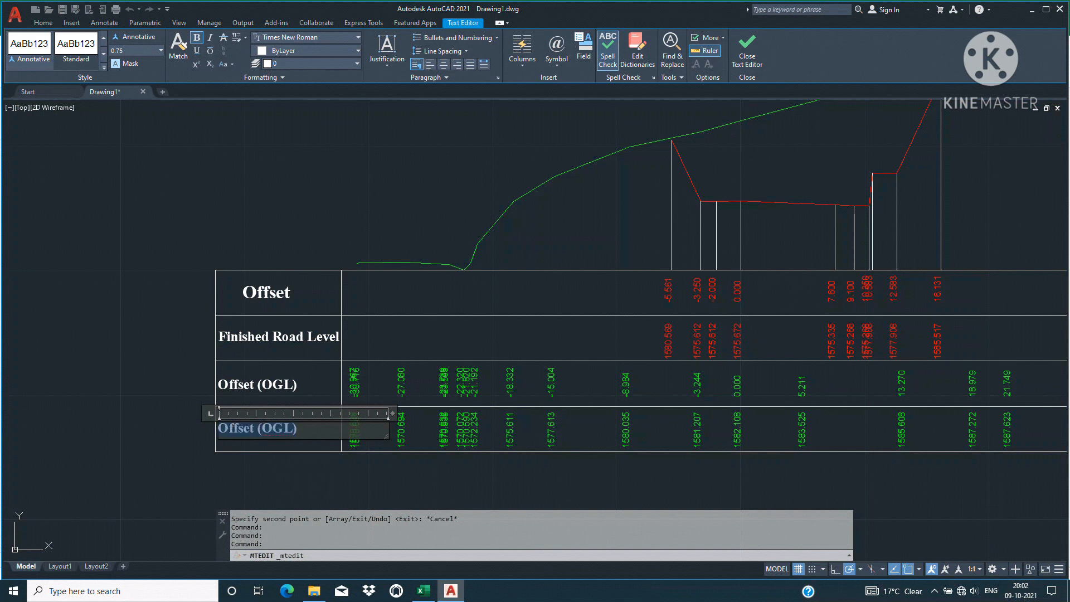
key("BackSpace")
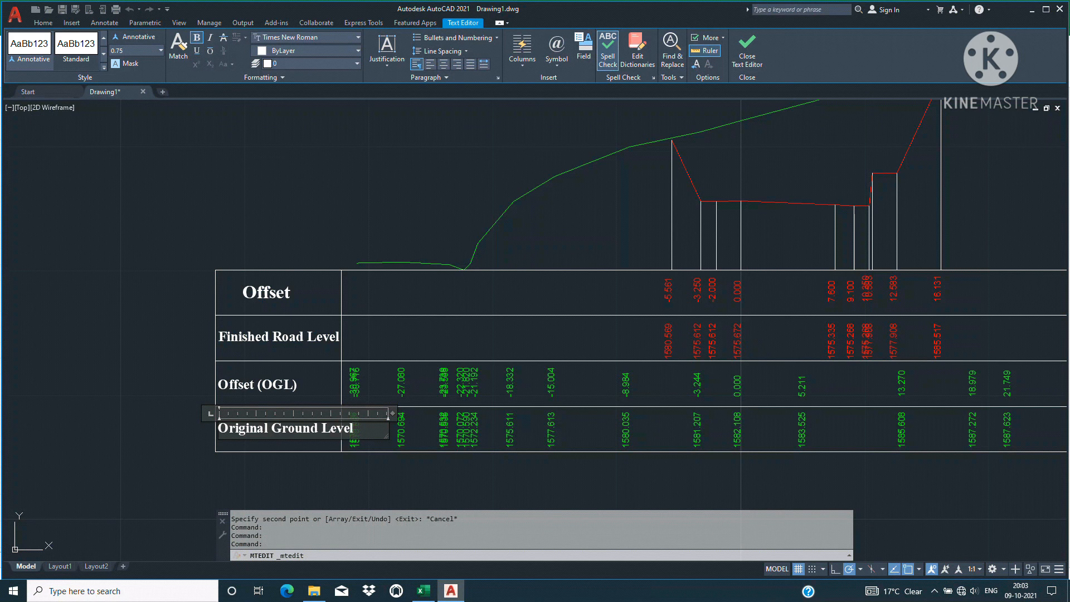
left_click(334, 463)
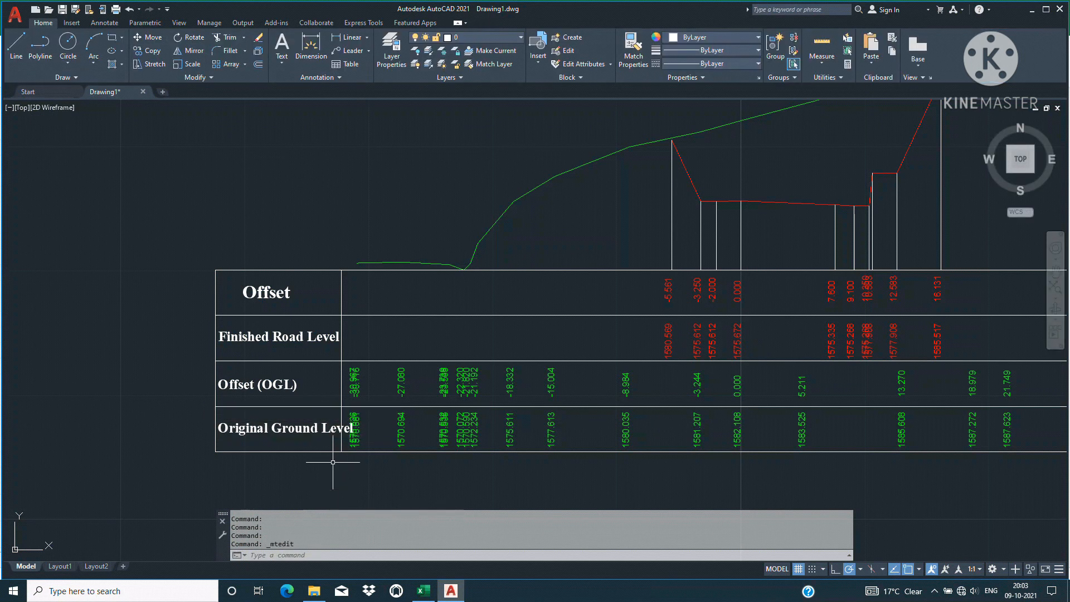
Step: Move the Original Ground Level label about 1.1 units left, clear of the level values beside it
left_click(311, 431)
type("m")
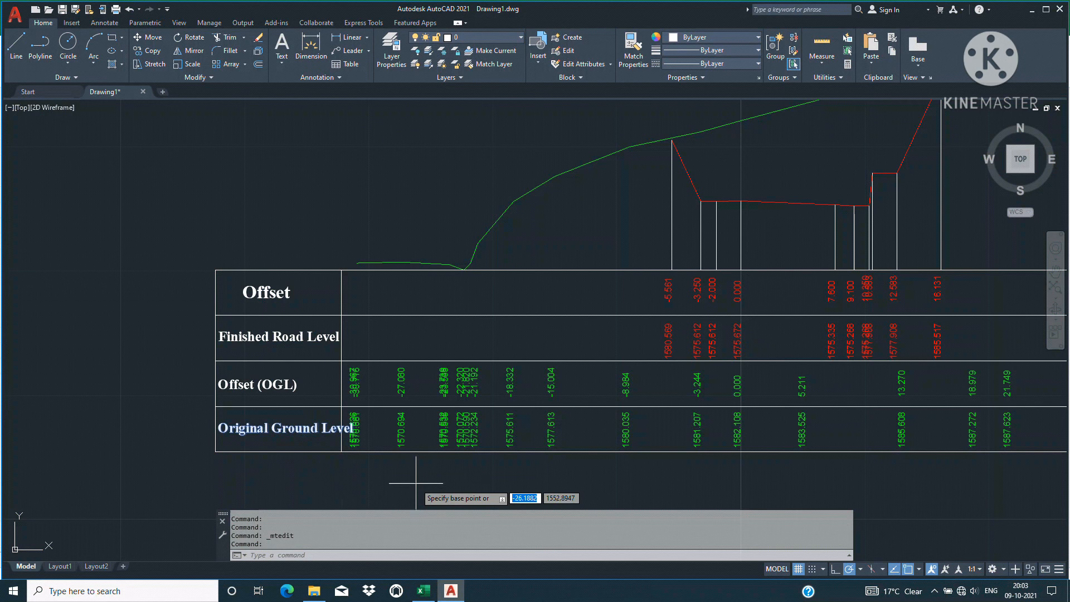
key("Return")
left_click(415, 480)
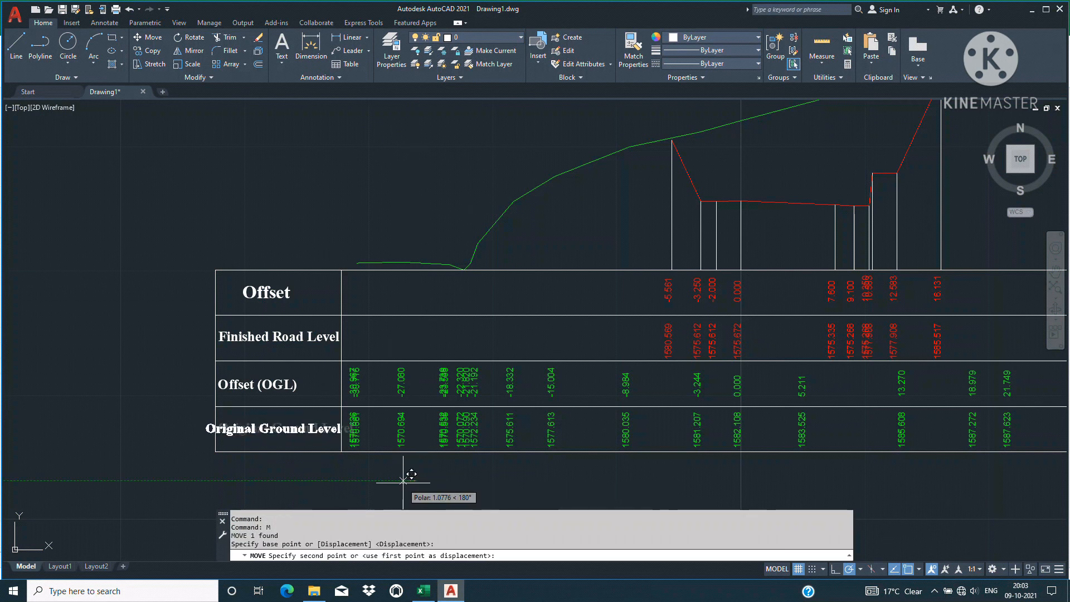
left_click(403, 480)
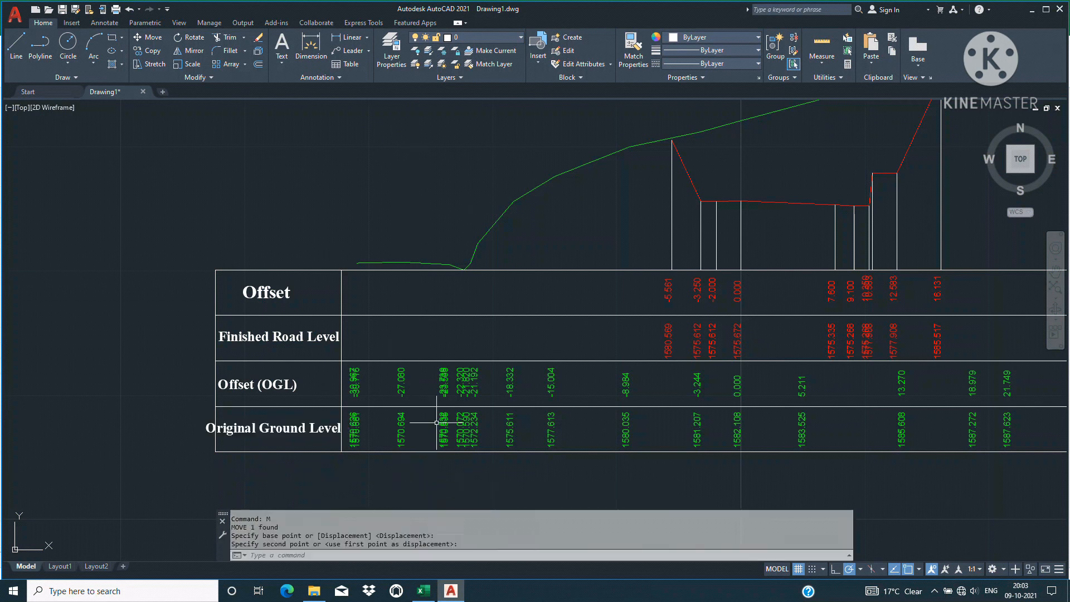
Step: Stretch the left edge of the Finished Road Level heading cell outward and align the Offset cell's left edge with it
left_click(217, 348)
left_click(215, 337)
key("Escape")
left_click(223, 292)
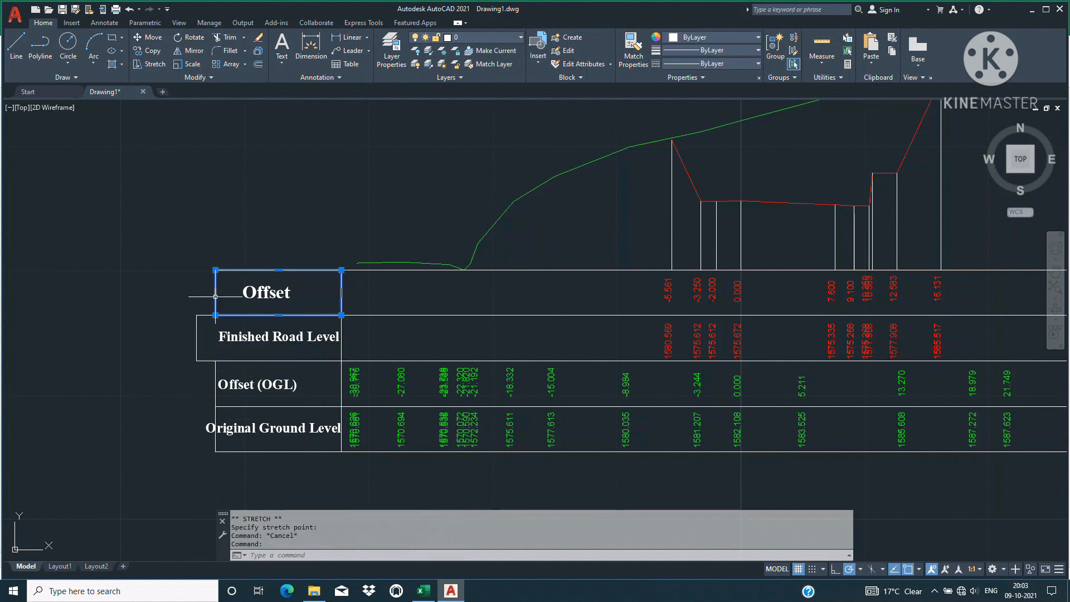
left_click(215, 292)
key("Escape")
key("Escape")
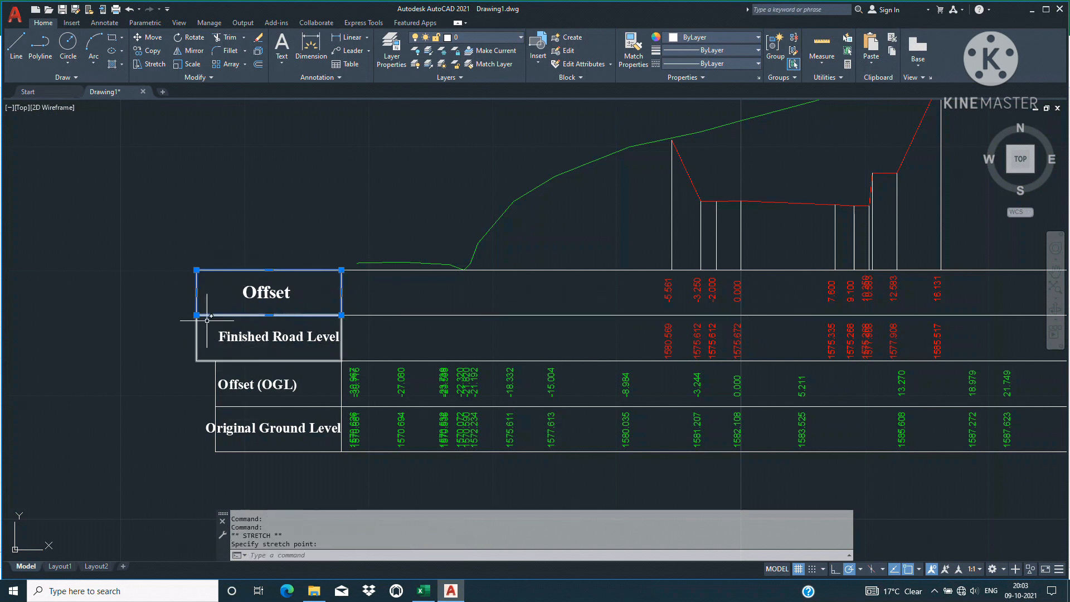
Step: Stretch the left edges of the Offset (OGL) and Original Ground Level heading cells outward to align with the widened cells above
left_click(217, 370)
left_click(212, 375)
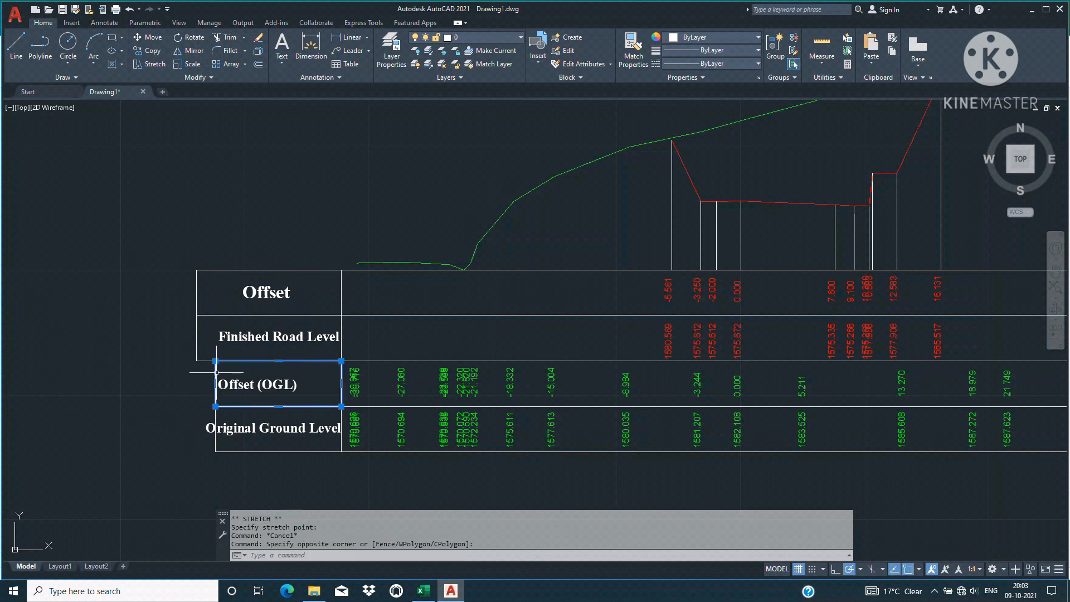
left_click(215, 384)
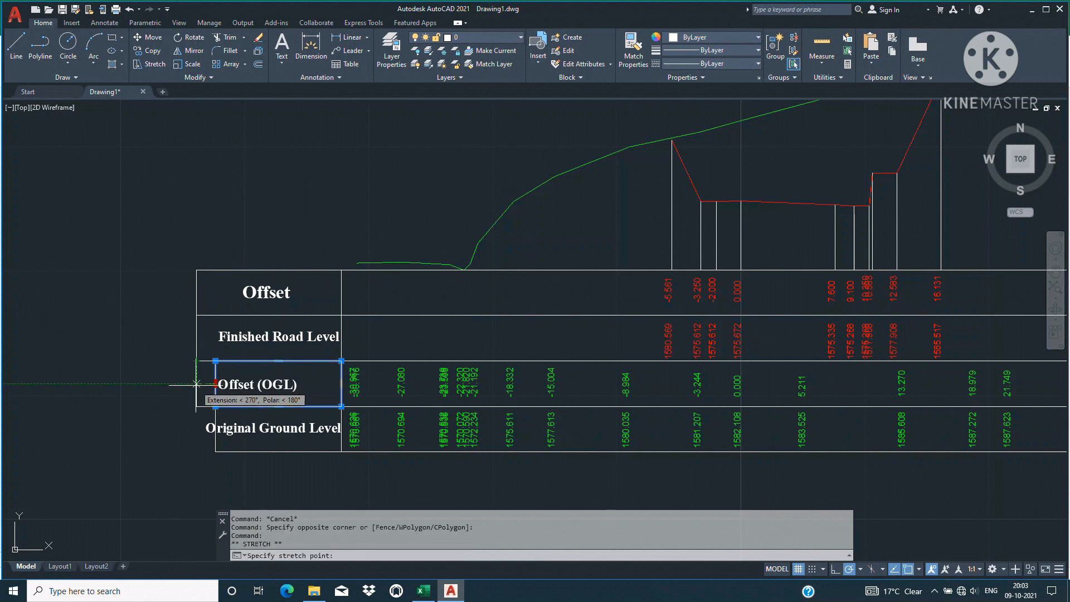
key("Escape")
left_click(223, 422)
left_click(216, 428)
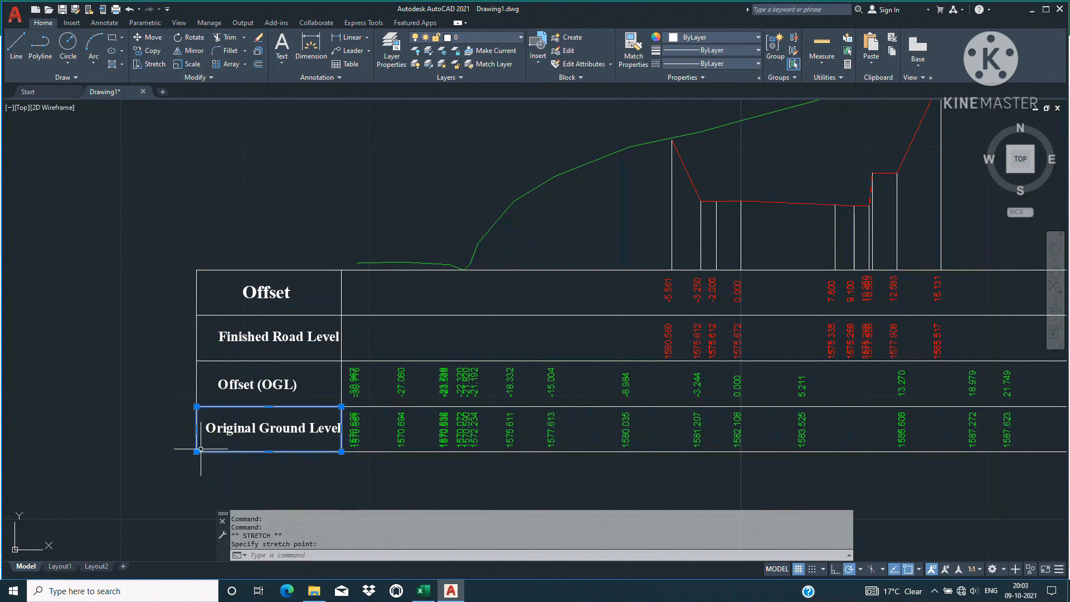
key("Escape")
Step: Move the Original Ground Level label about 0.4 units left to fit inside its widened heading cell
left_click(280, 431)
type("m")
key("space")
left_click(431, 487)
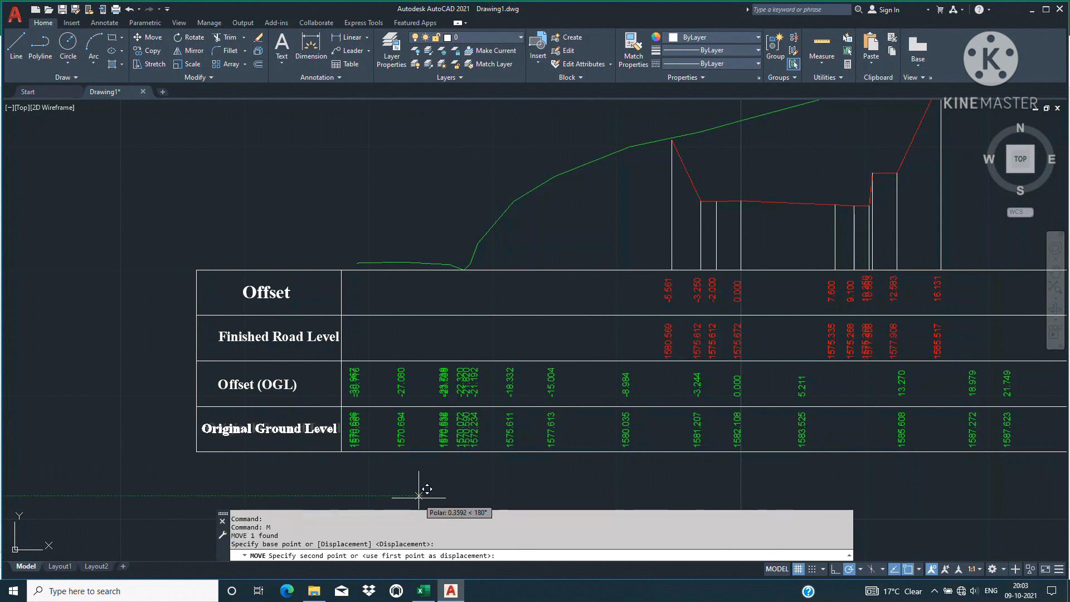
left_click(427, 487)
Step: Set the color of the Original Ground Level and Offset (OGL) heading labels to Green
left_click(316, 440)
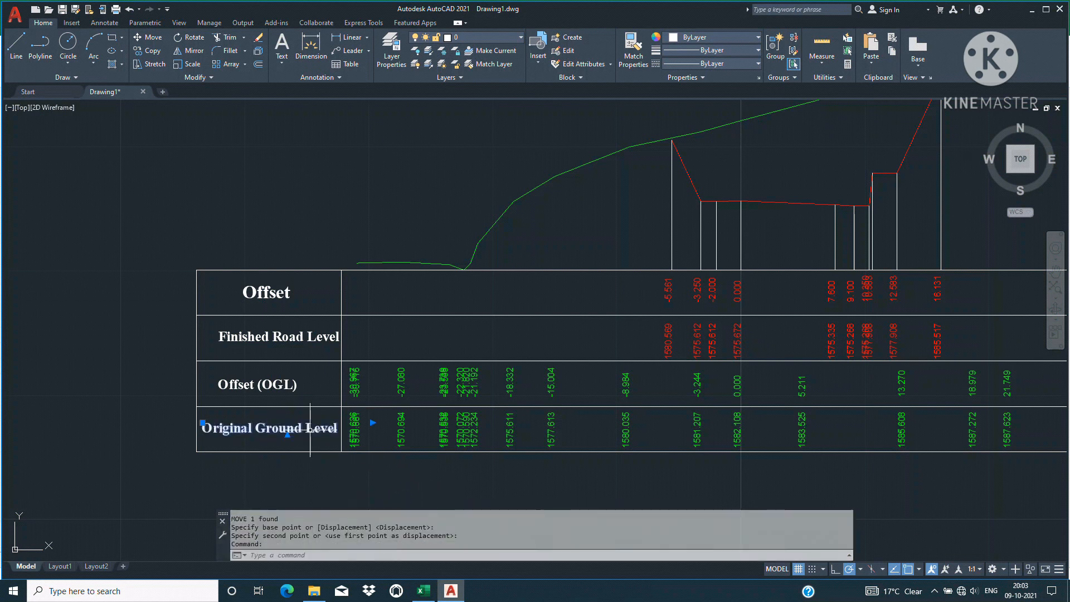
left_click(284, 384)
left_click(713, 37)
left_click(693, 151)
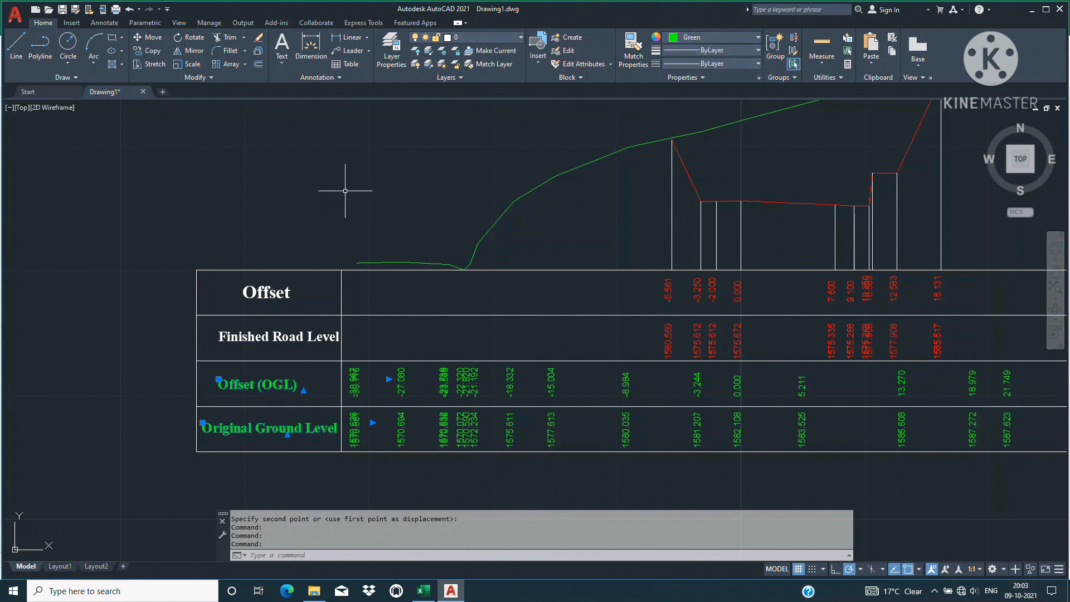
key("Escape")
Step: Set the color of the Offset and Finished Road Level heading labels to red
left_click(289, 286)
left_click(280, 336)
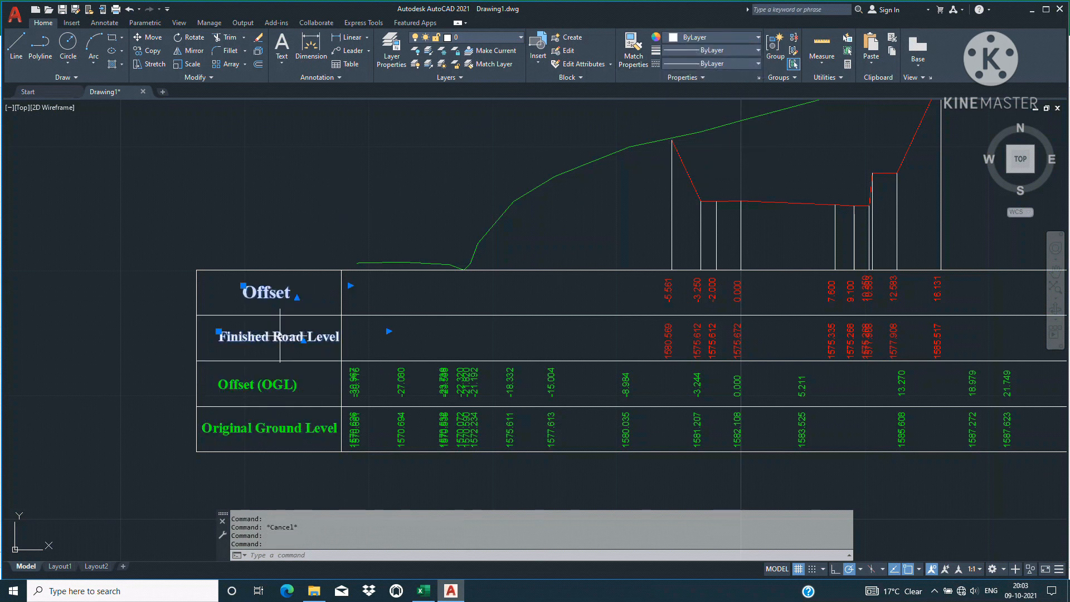
left_click(713, 36)
left_click(670, 150)
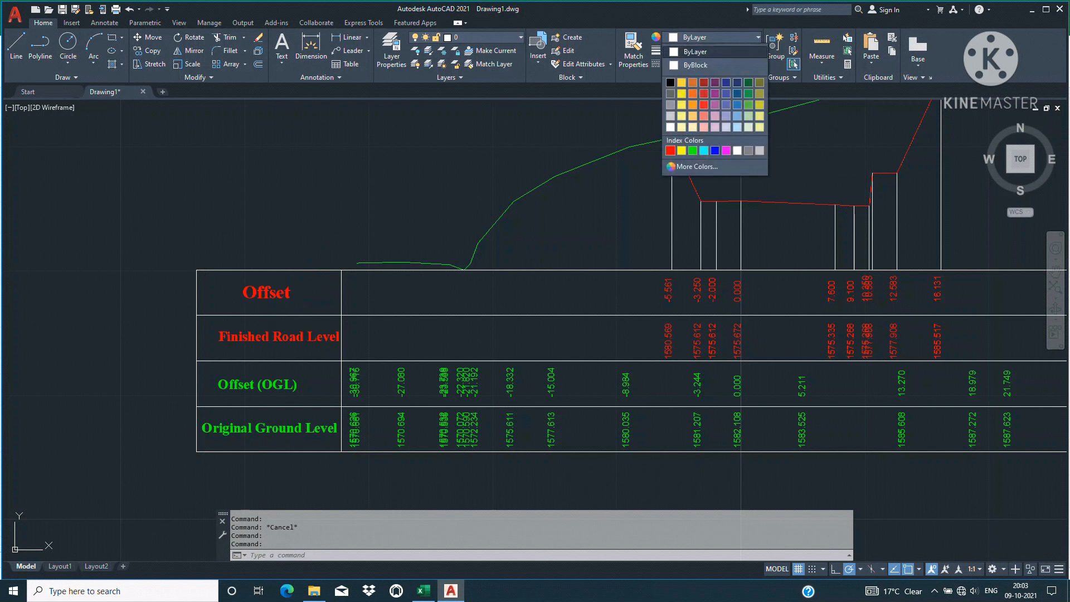
key("Escape")
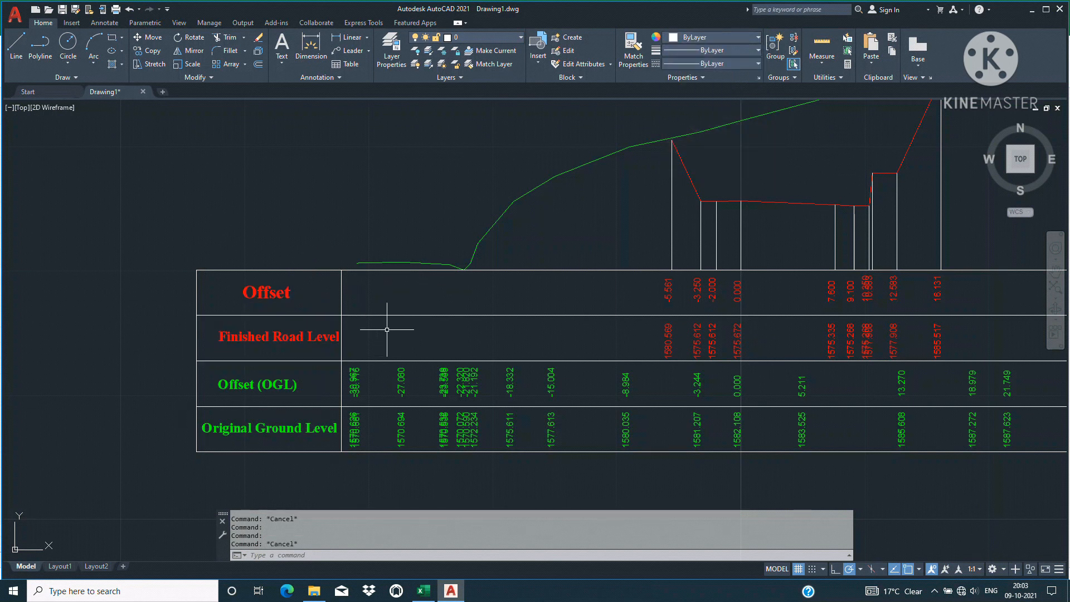
scroll(381, 340, "down", 4)
scroll(585, 303, "up", 4)
scroll(529, 275, "down", 2)
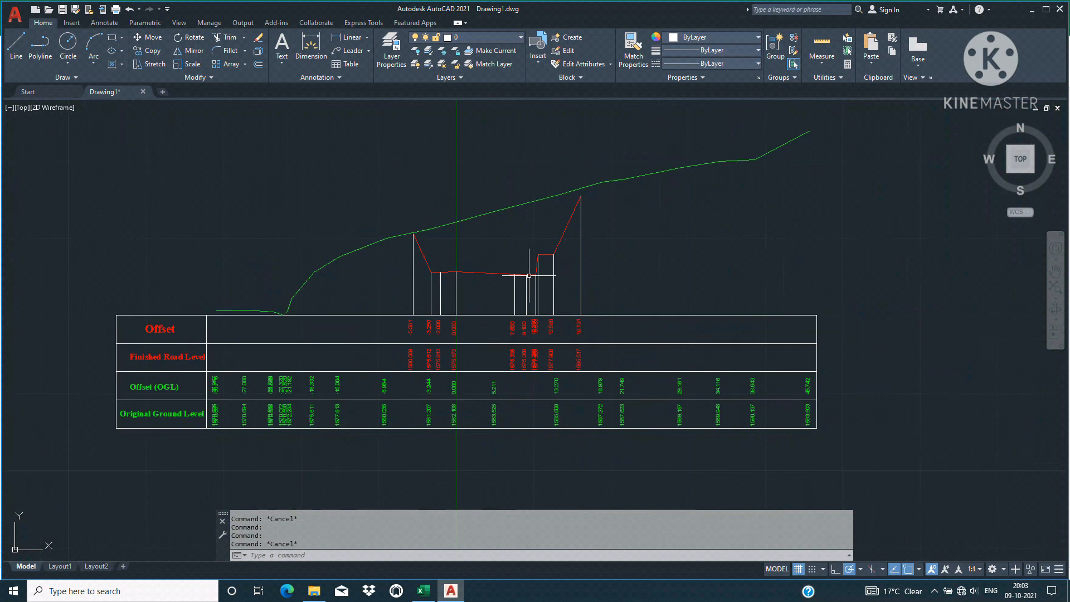
scroll(470, 284, "up", 2)
scroll(518, 277, "down", 2)
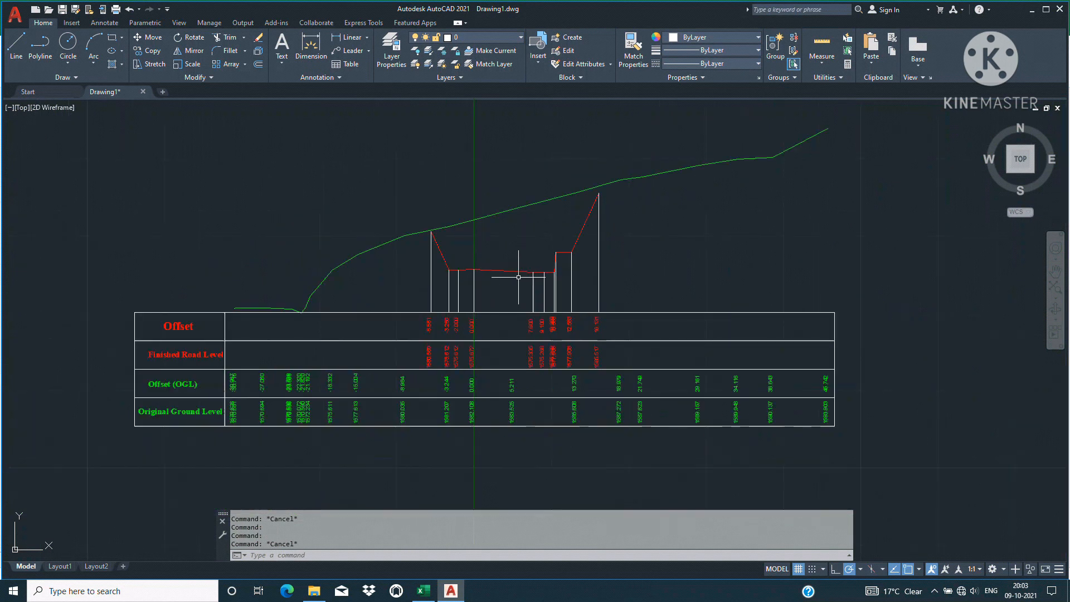